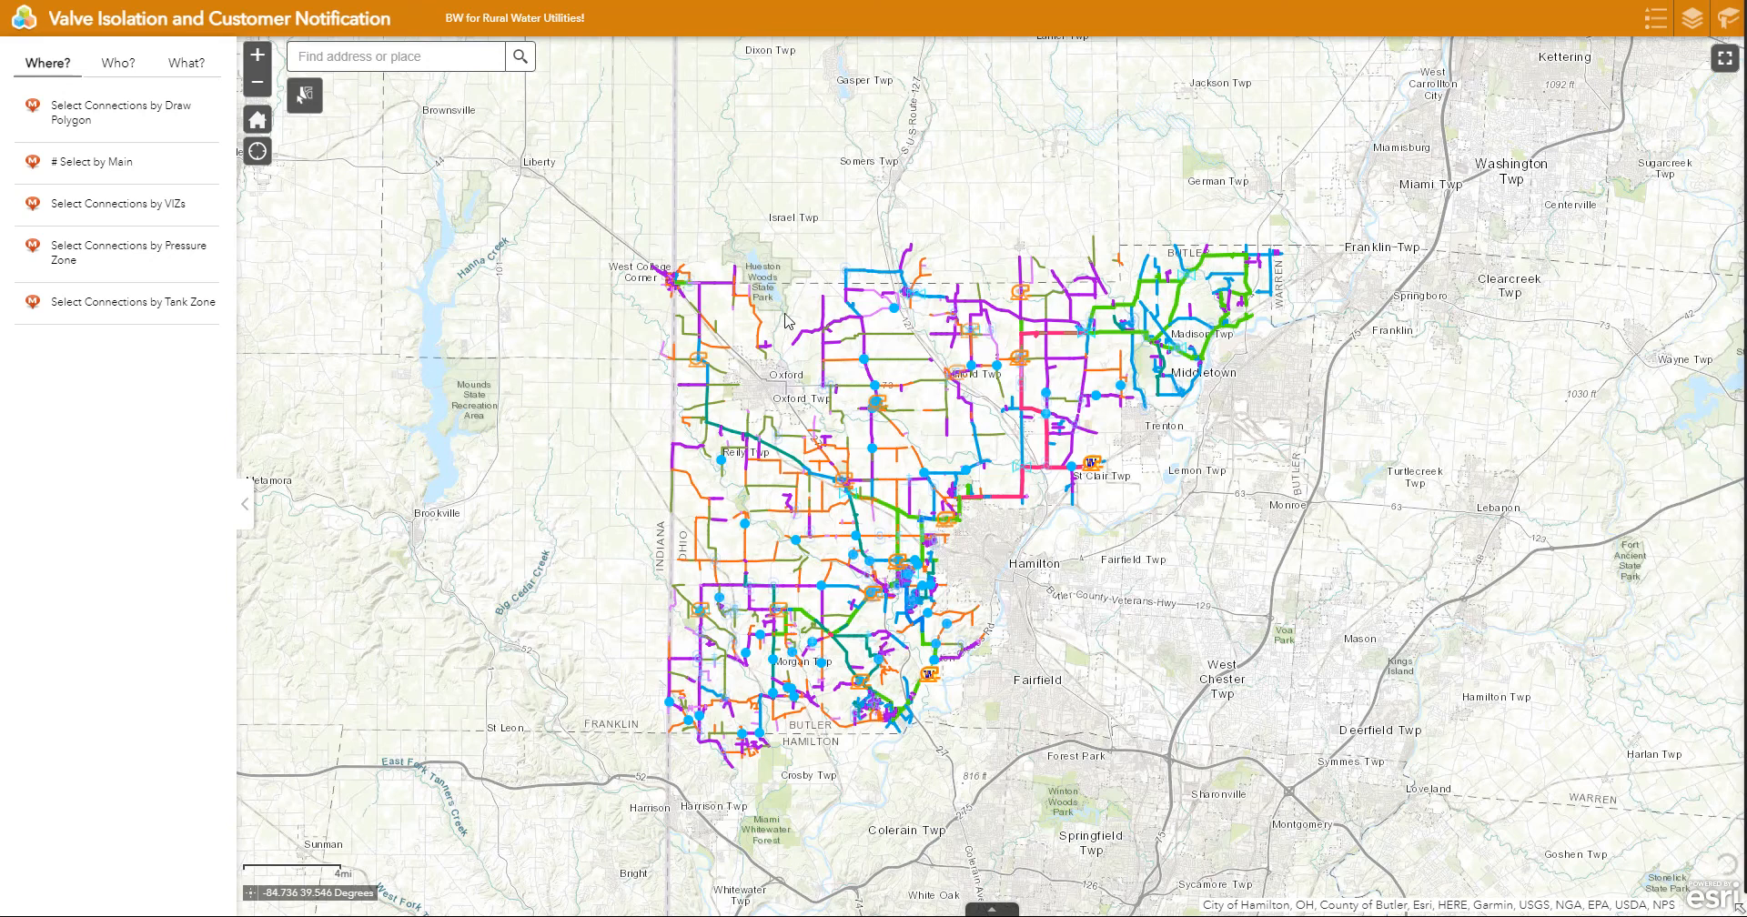
Step: Draw a freehand polygon around the customer connections along Hickory Wood Ct for the draw-polygon connection selection
scroll(762, 344, up, 3)
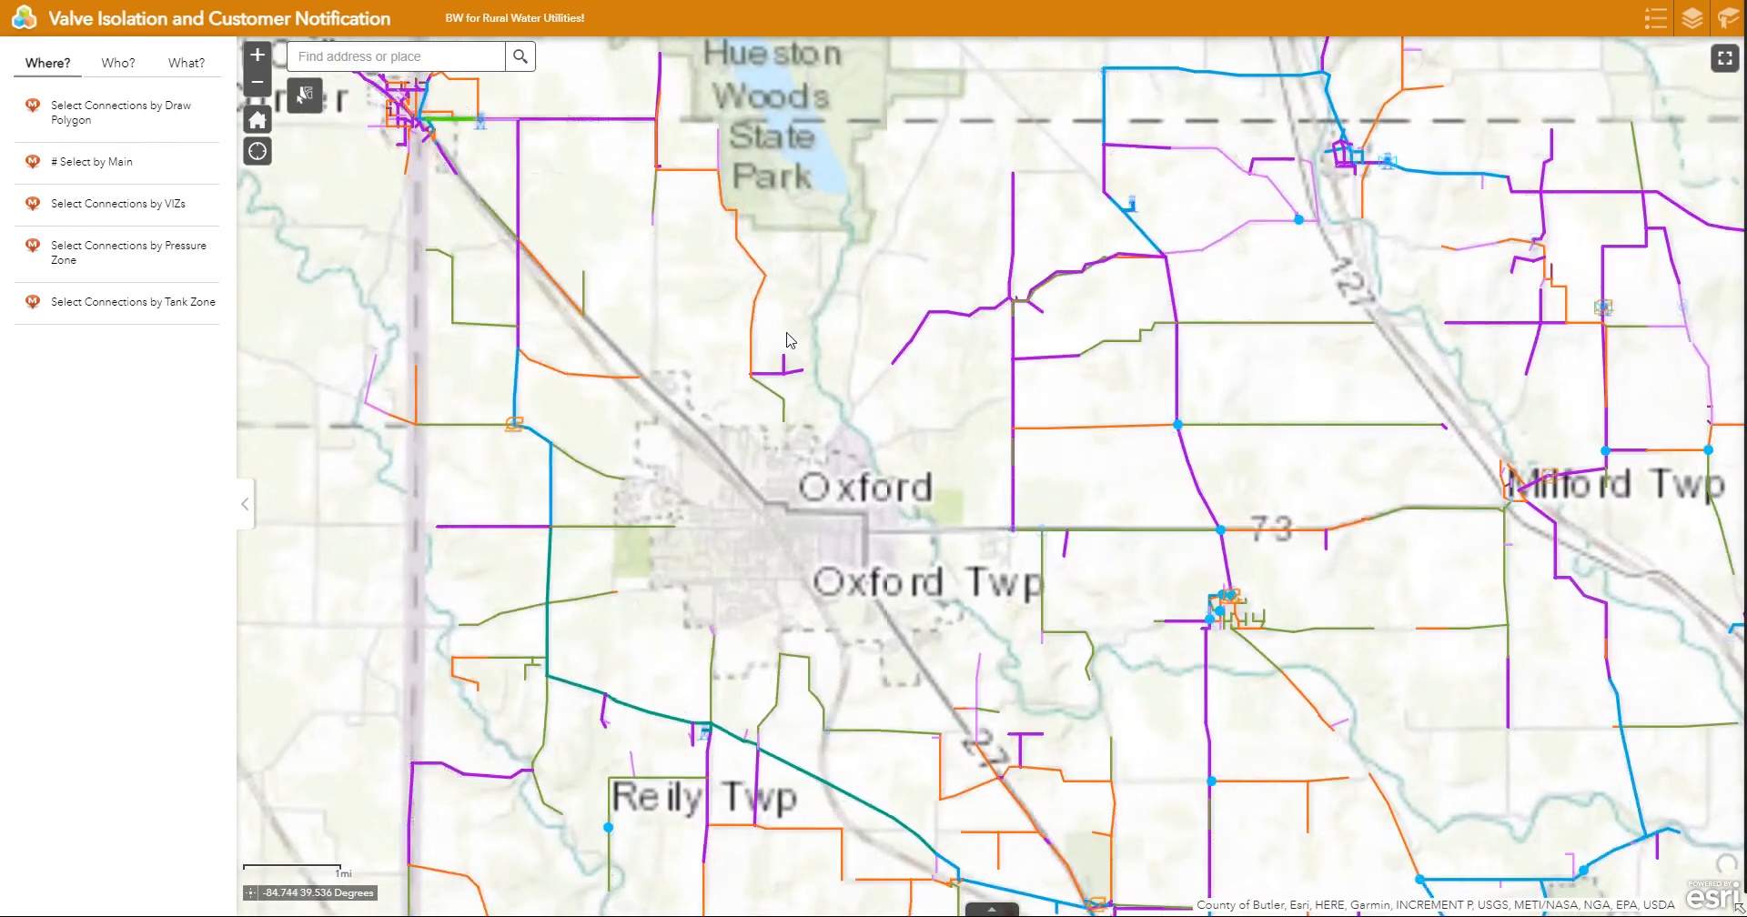
scroll(753, 511, up, 1)
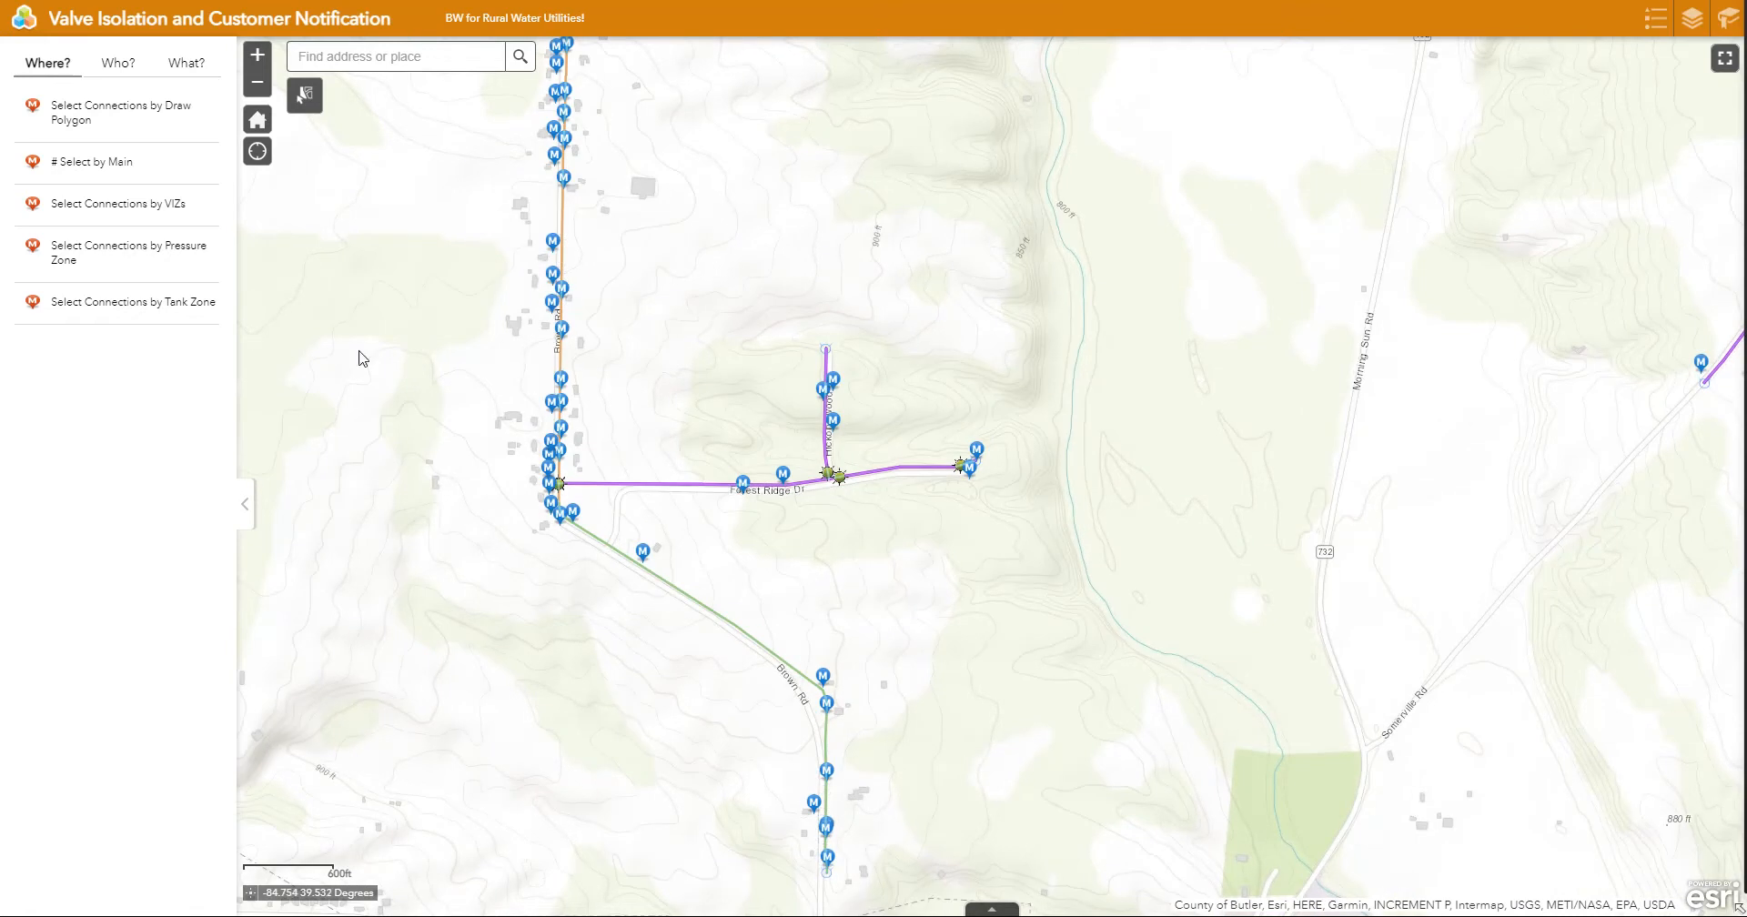
click(65, 111)
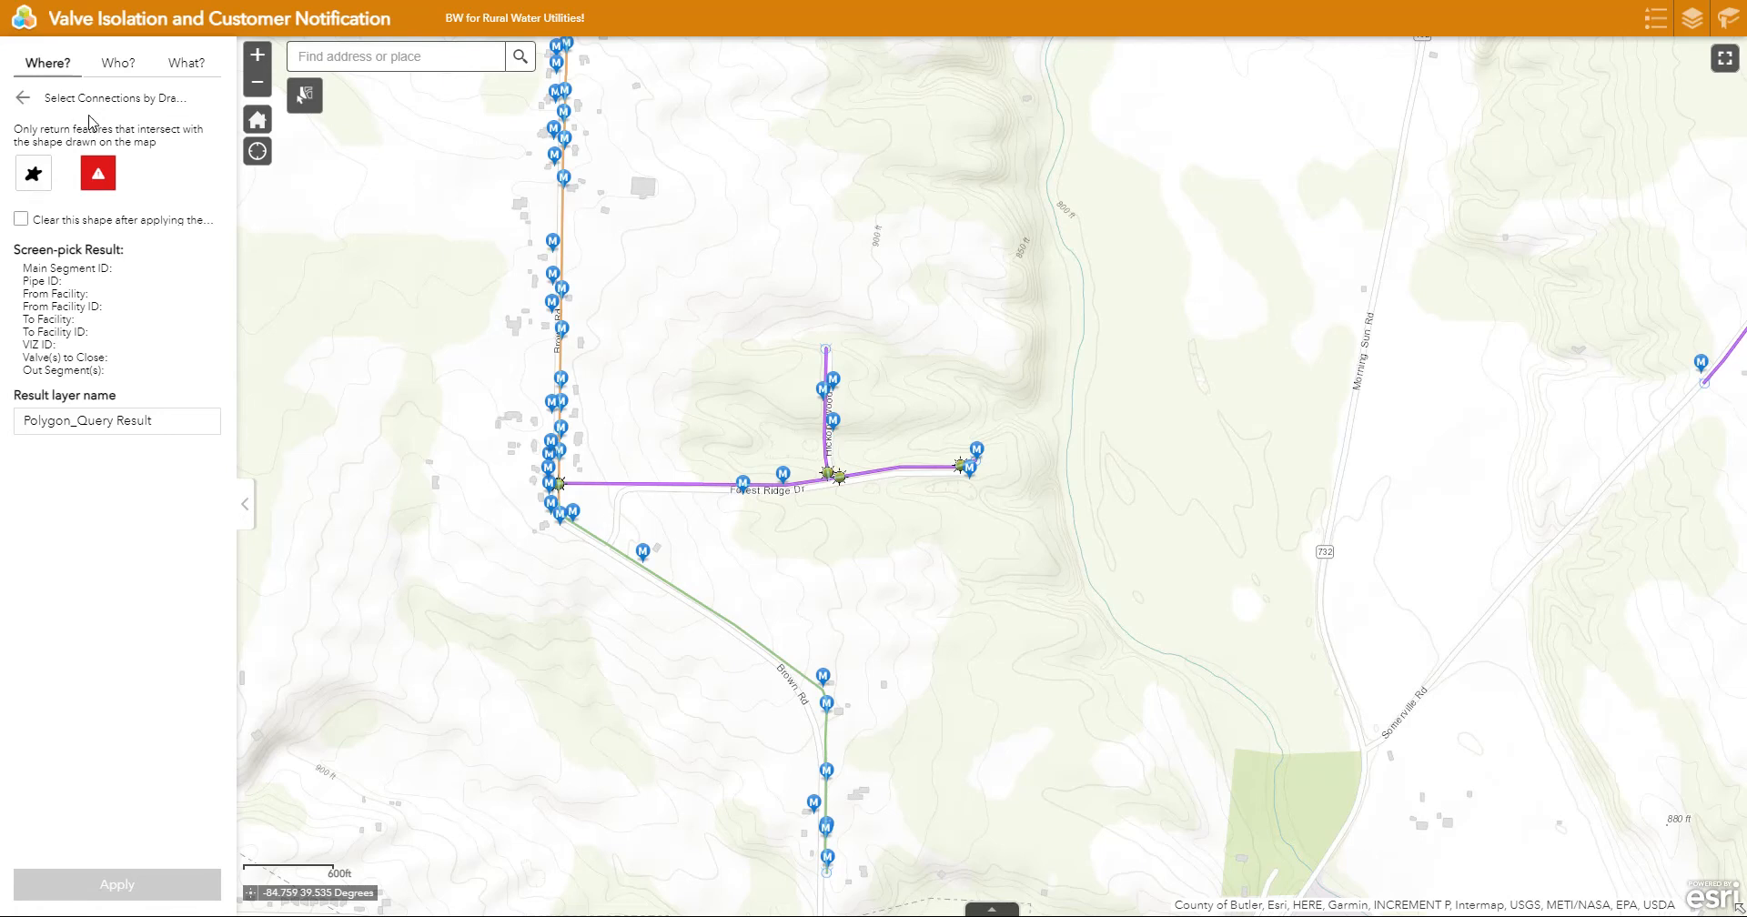
click(33, 175)
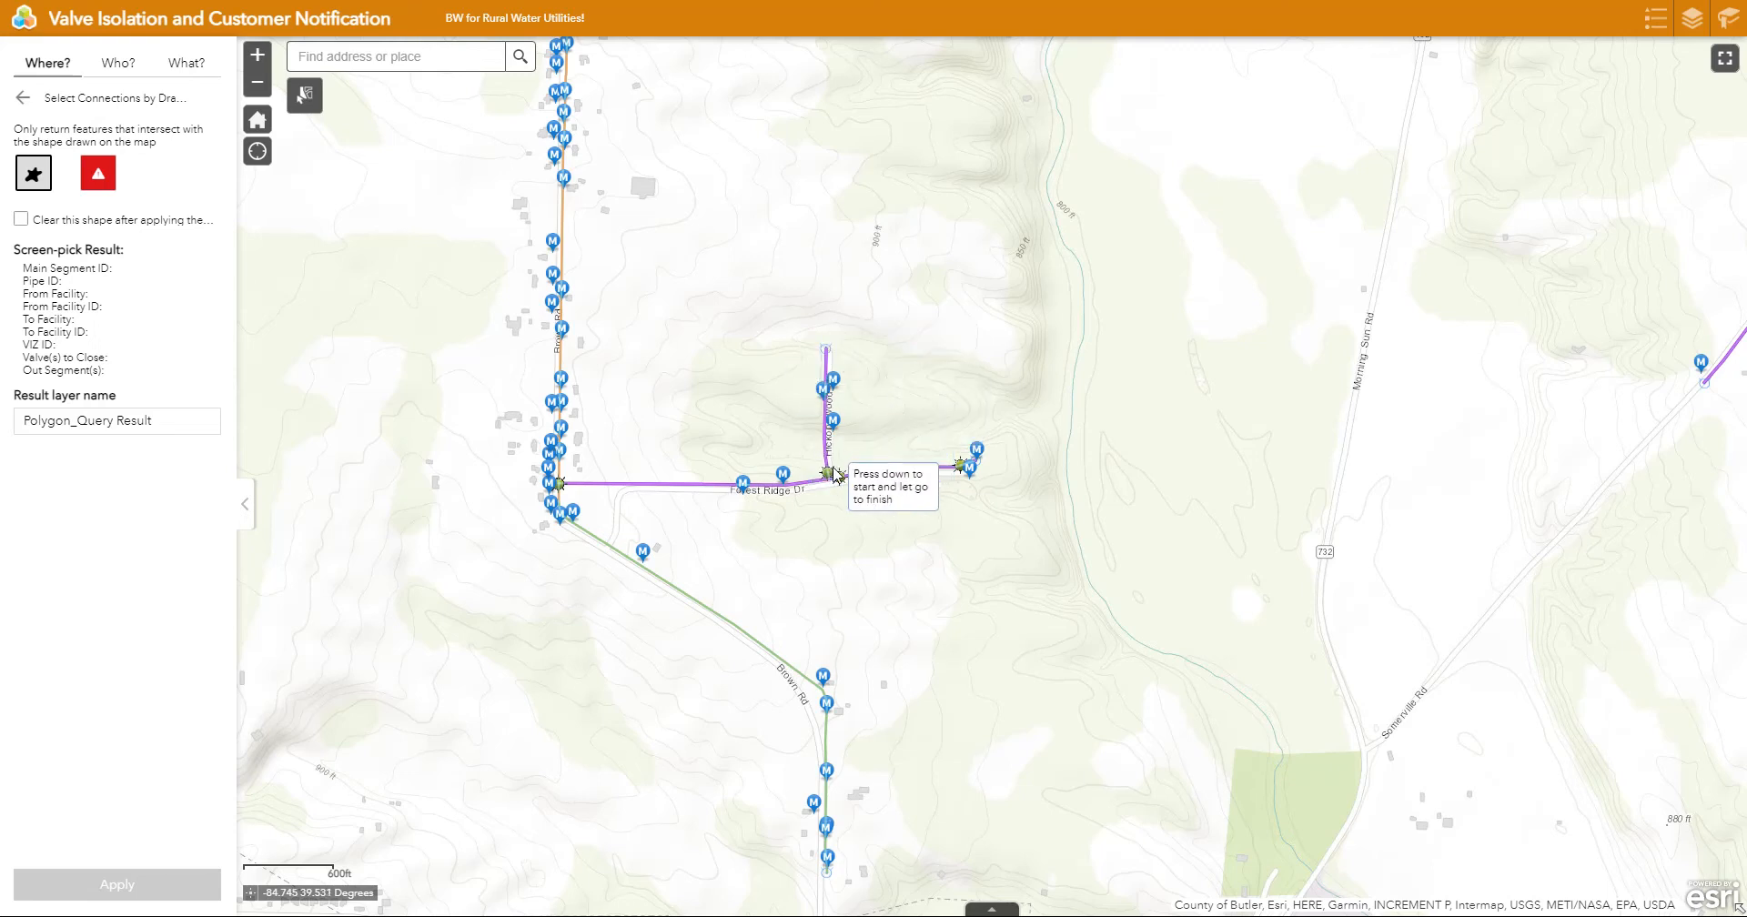
scroll(836, 474, up, 2)
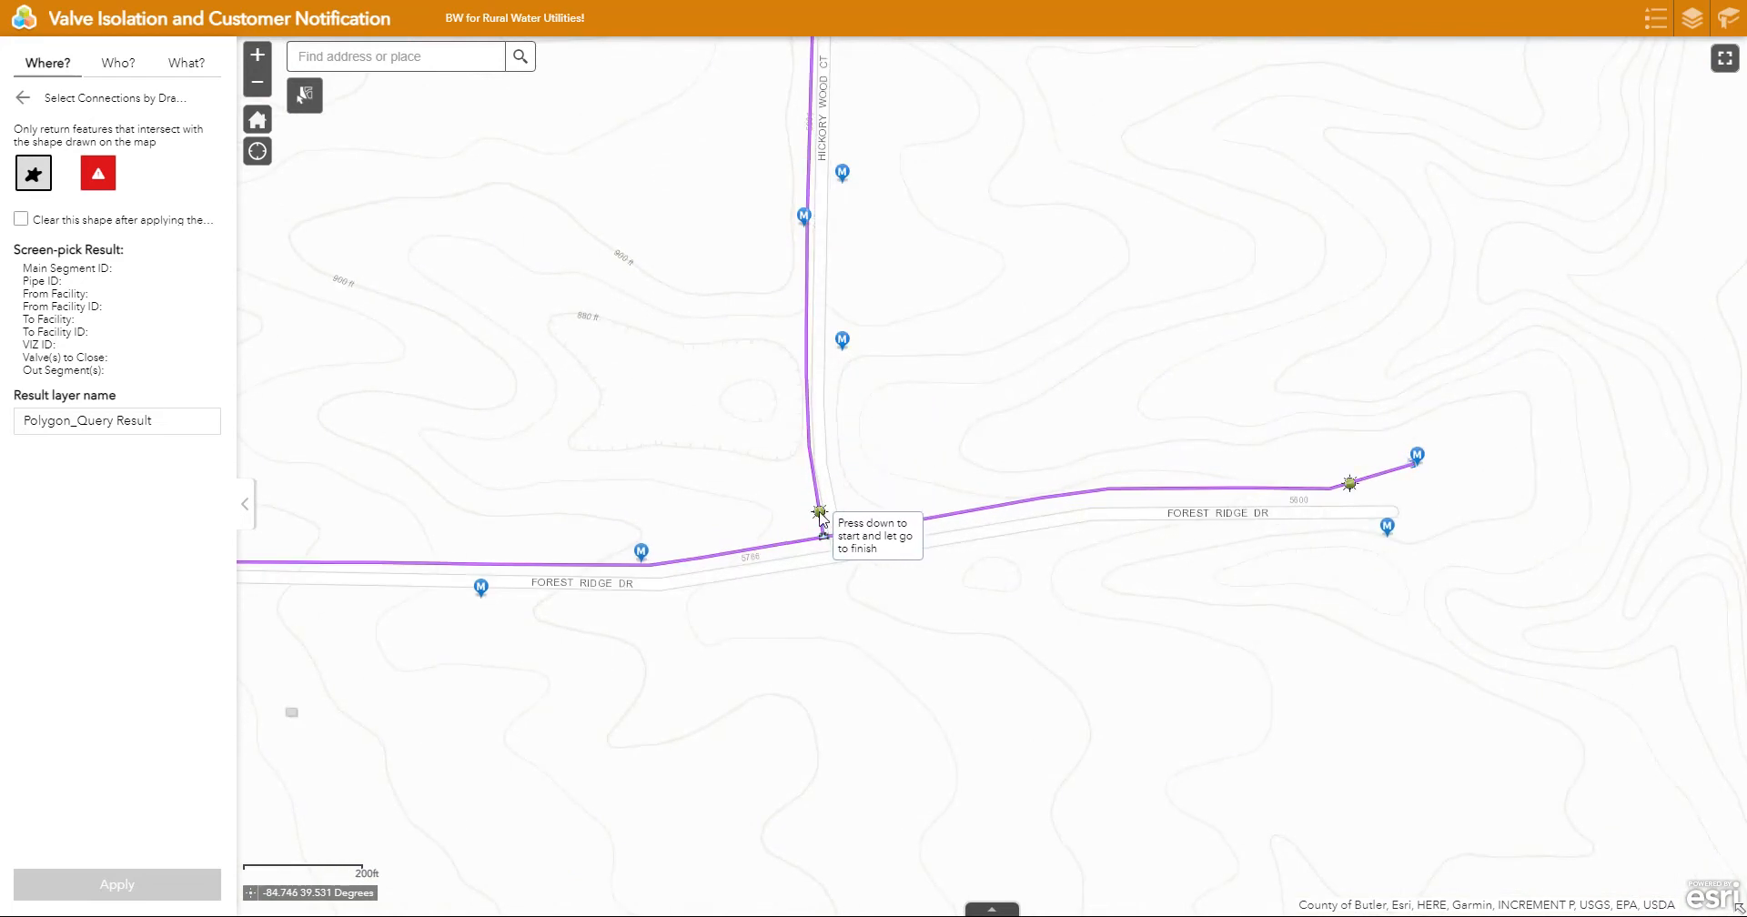
scroll(865, 199, down, 1)
mouse_move(884, 297)
mouse_down()
mouse_move(781, 272)
mouse_move(784, 193)
mouse_move(858, 126)
mouse_move(914, 170)
mouse_move(913, 195)
mouse_up()
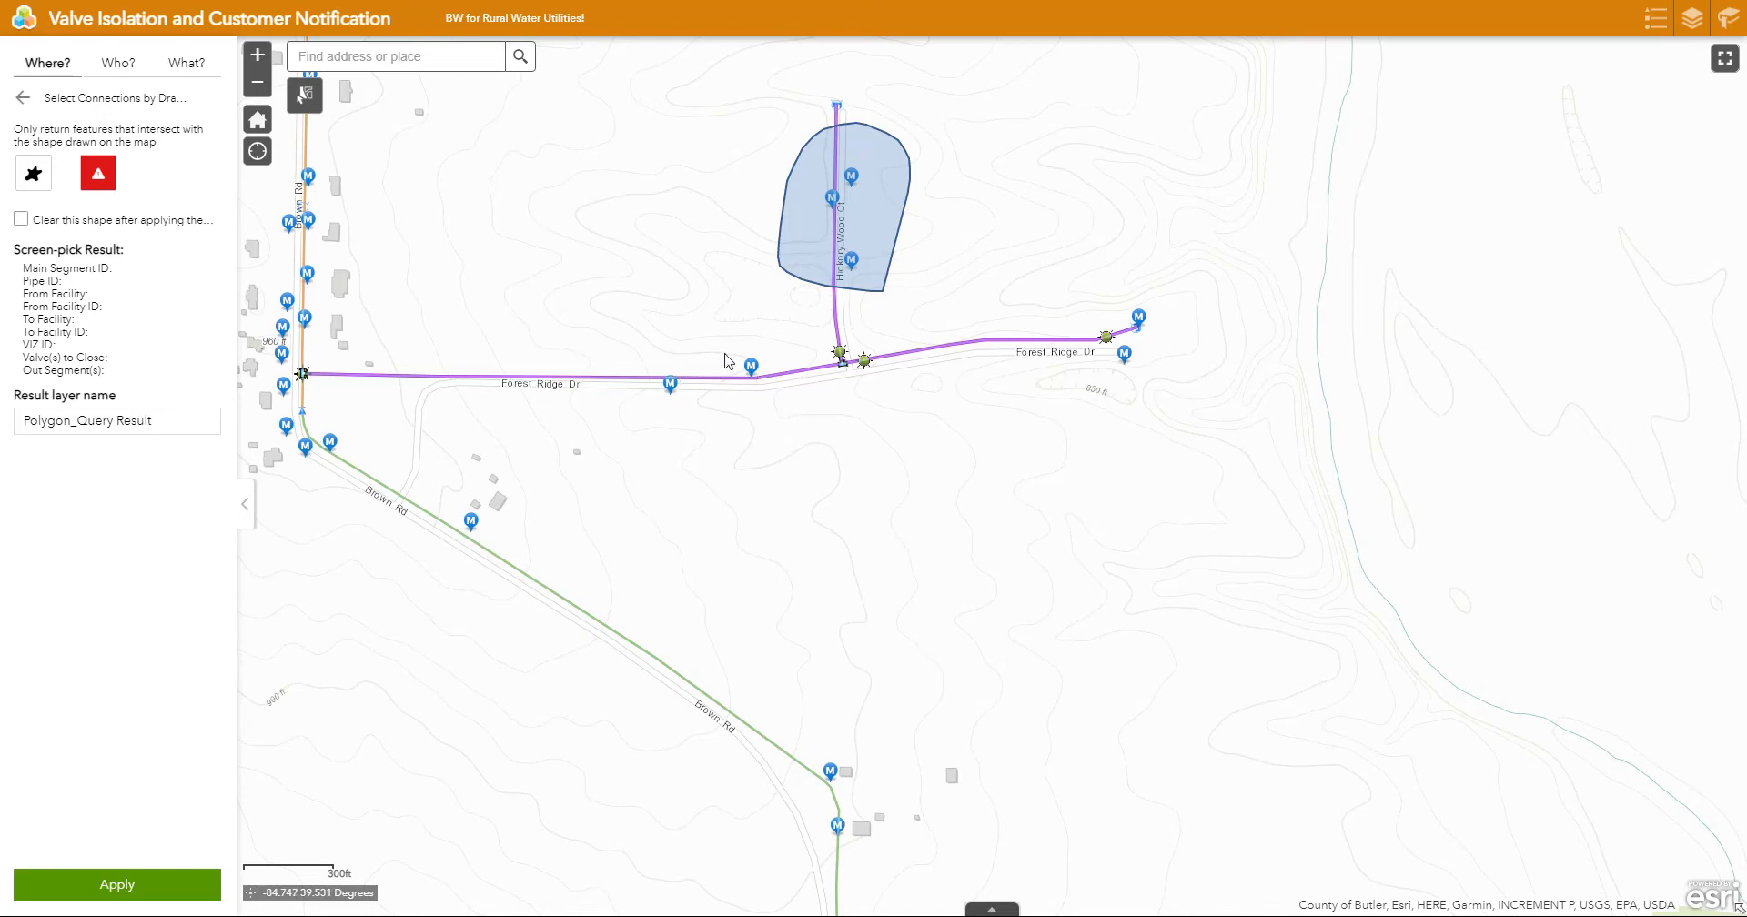
Step: Reshape the polygon by its vertices to also enclose the connections along Forest Ridge Dr on both sides of Hickory Wood Ct
click(805, 281)
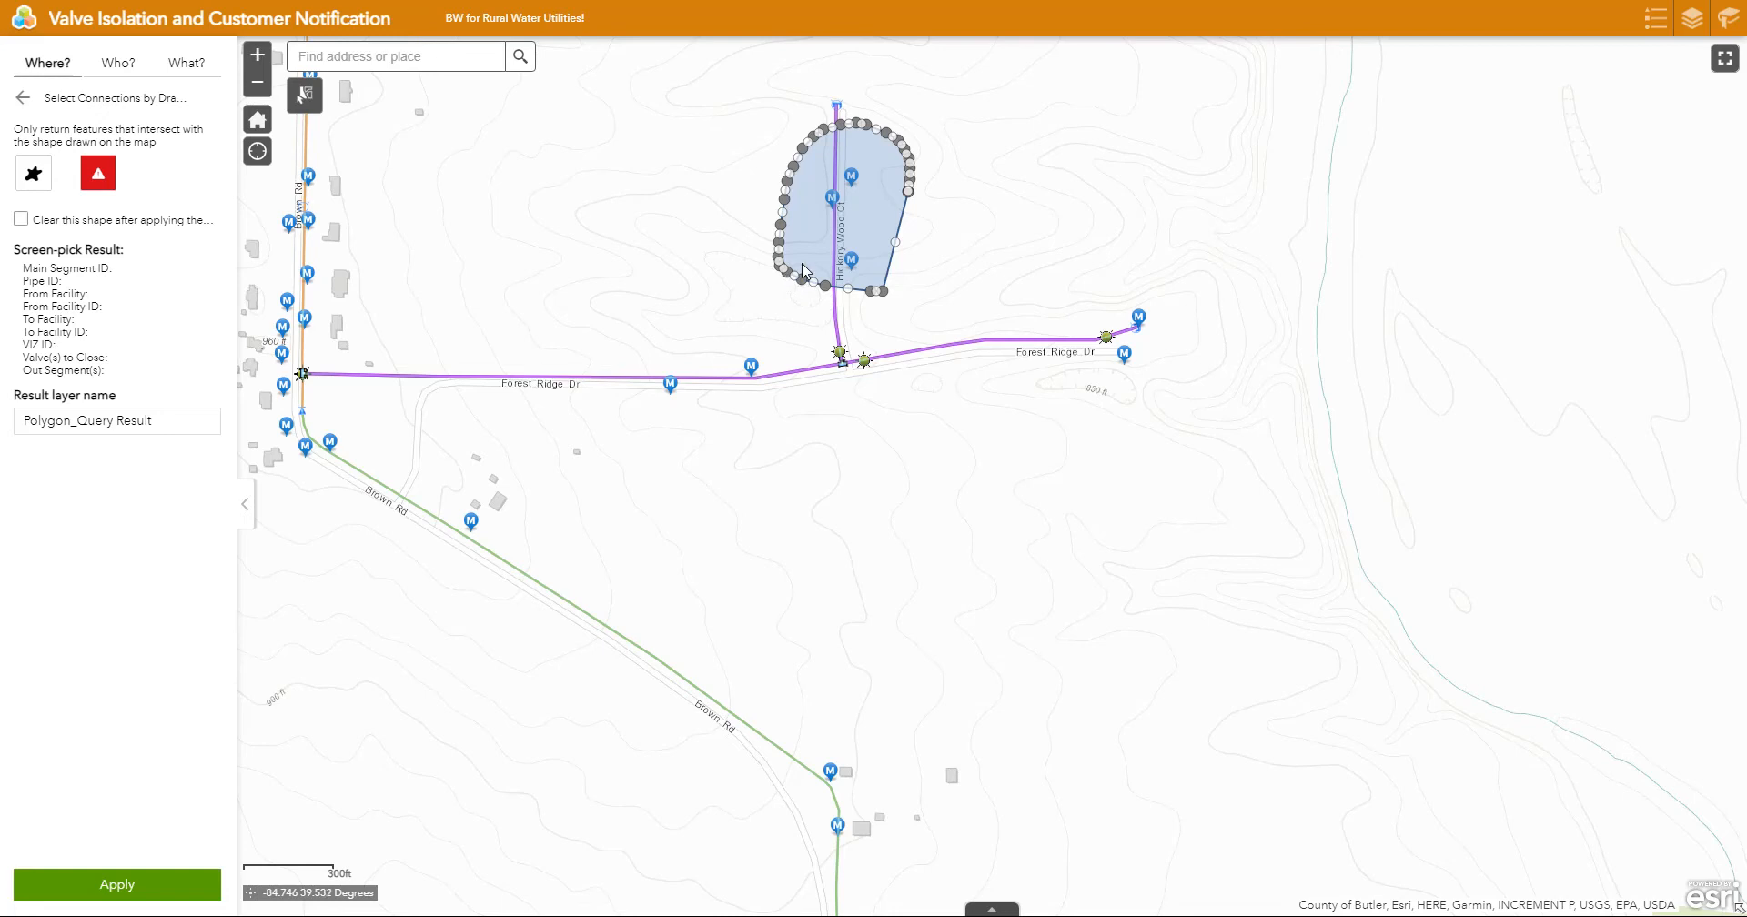
drag(825, 287, 792, 392)
drag(876, 294, 930, 395)
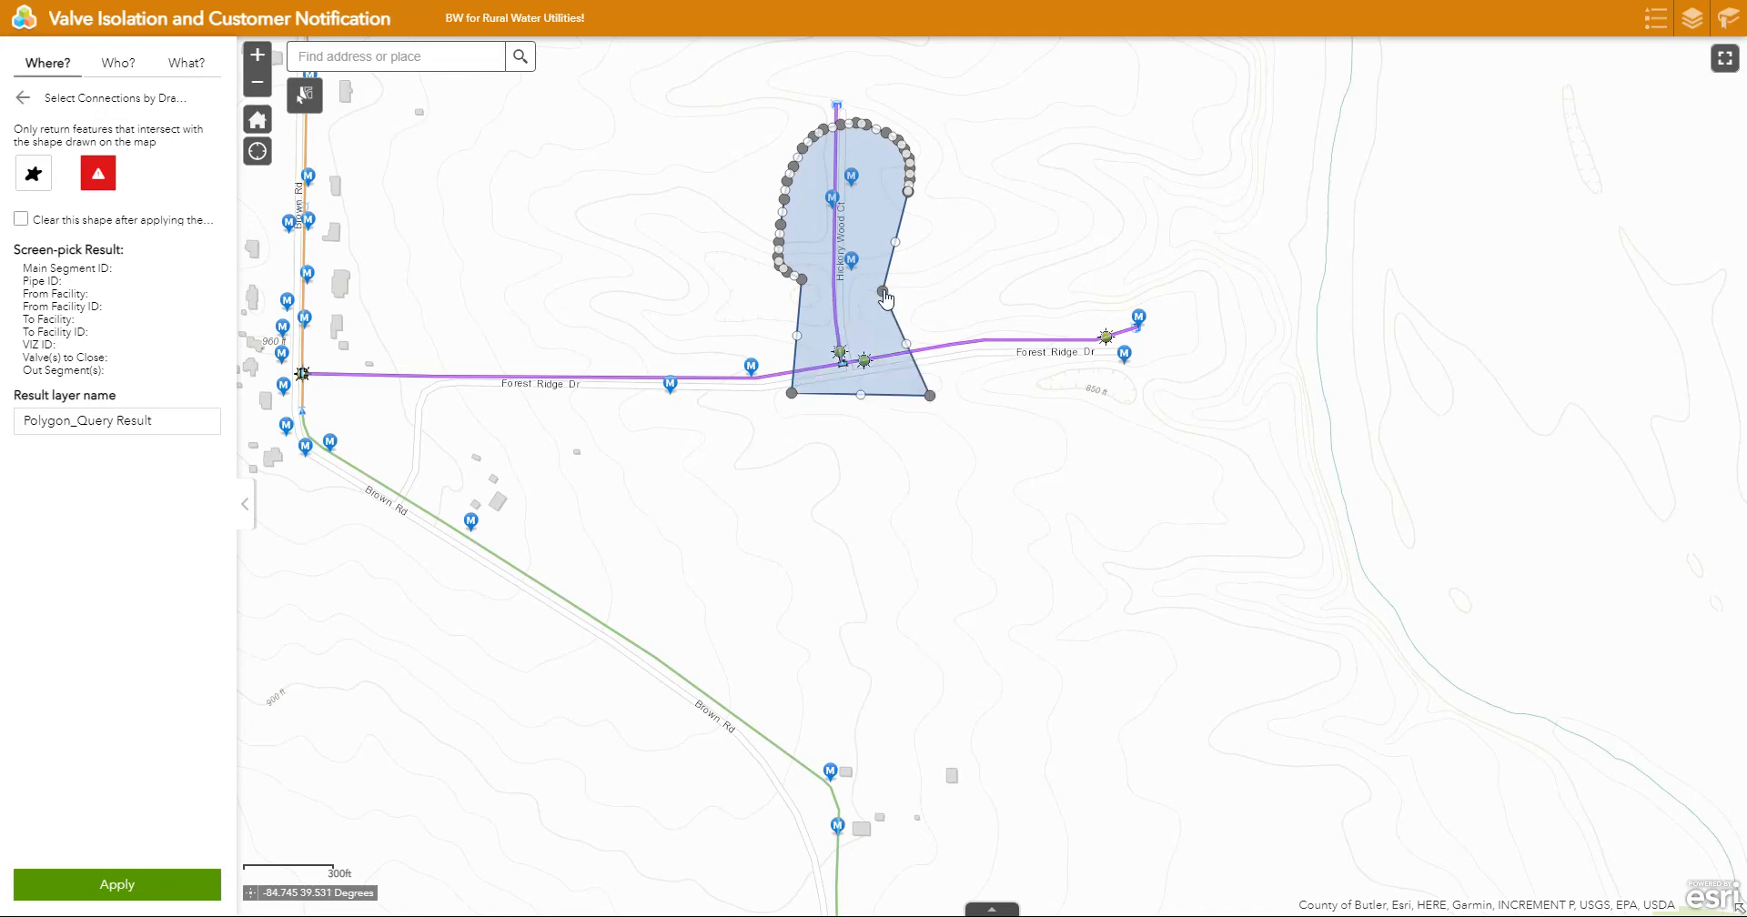
drag(882, 293, 1217, 364)
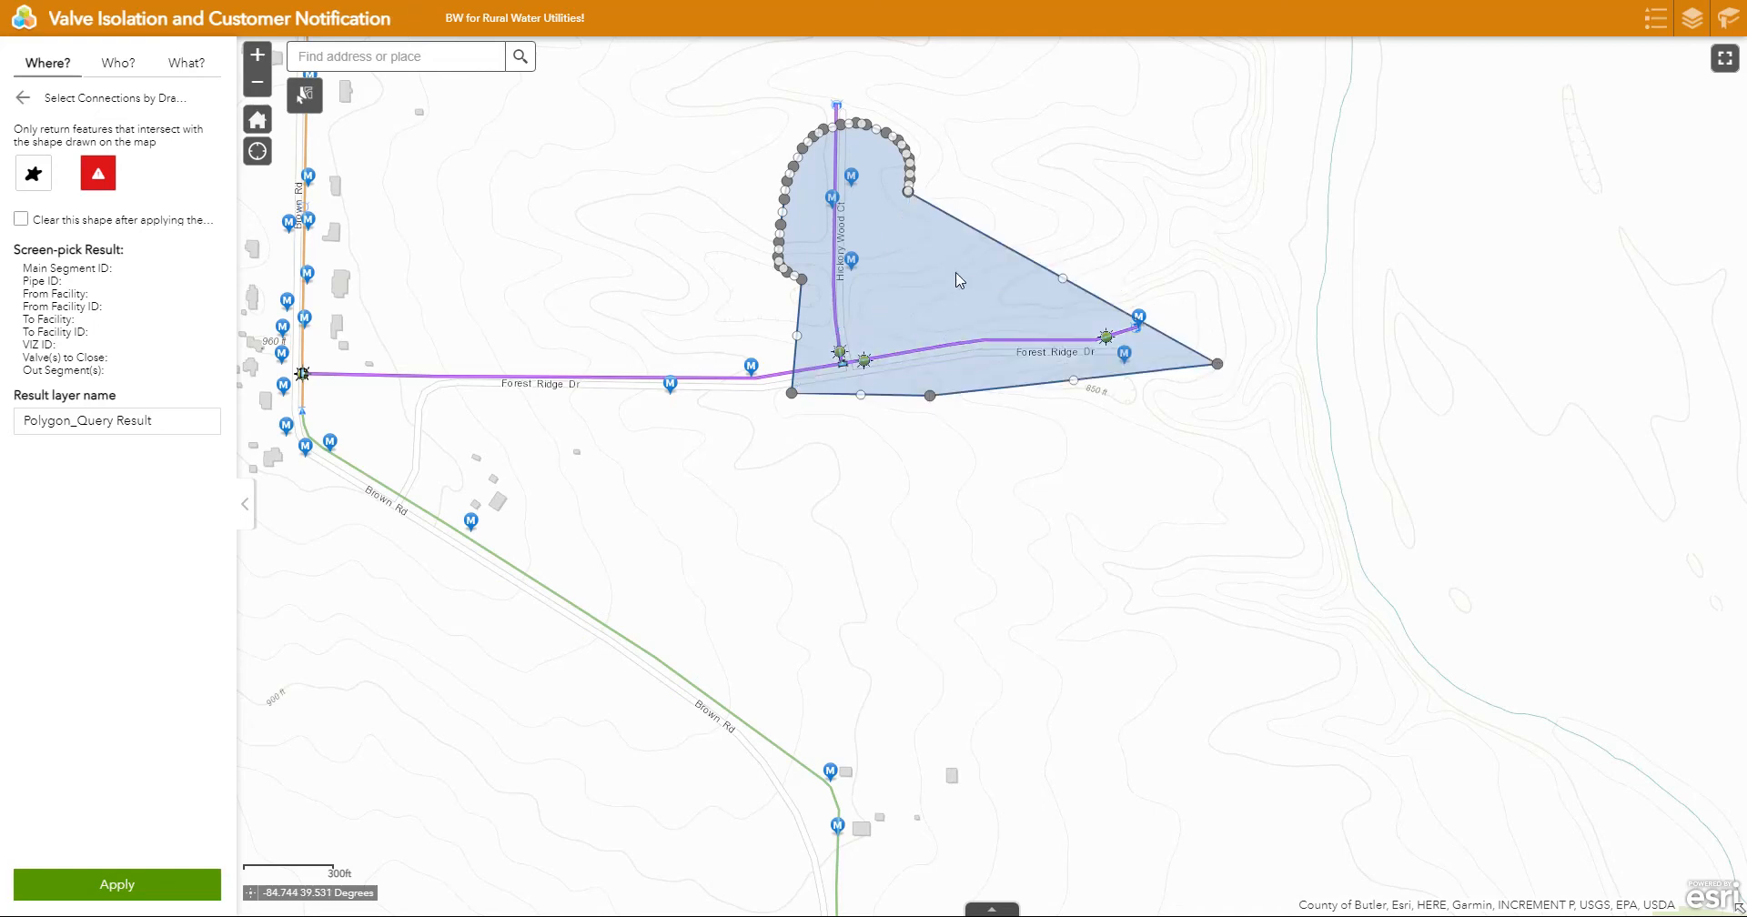
drag(908, 193, 1058, 185)
drag(910, 195, 1134, 224)
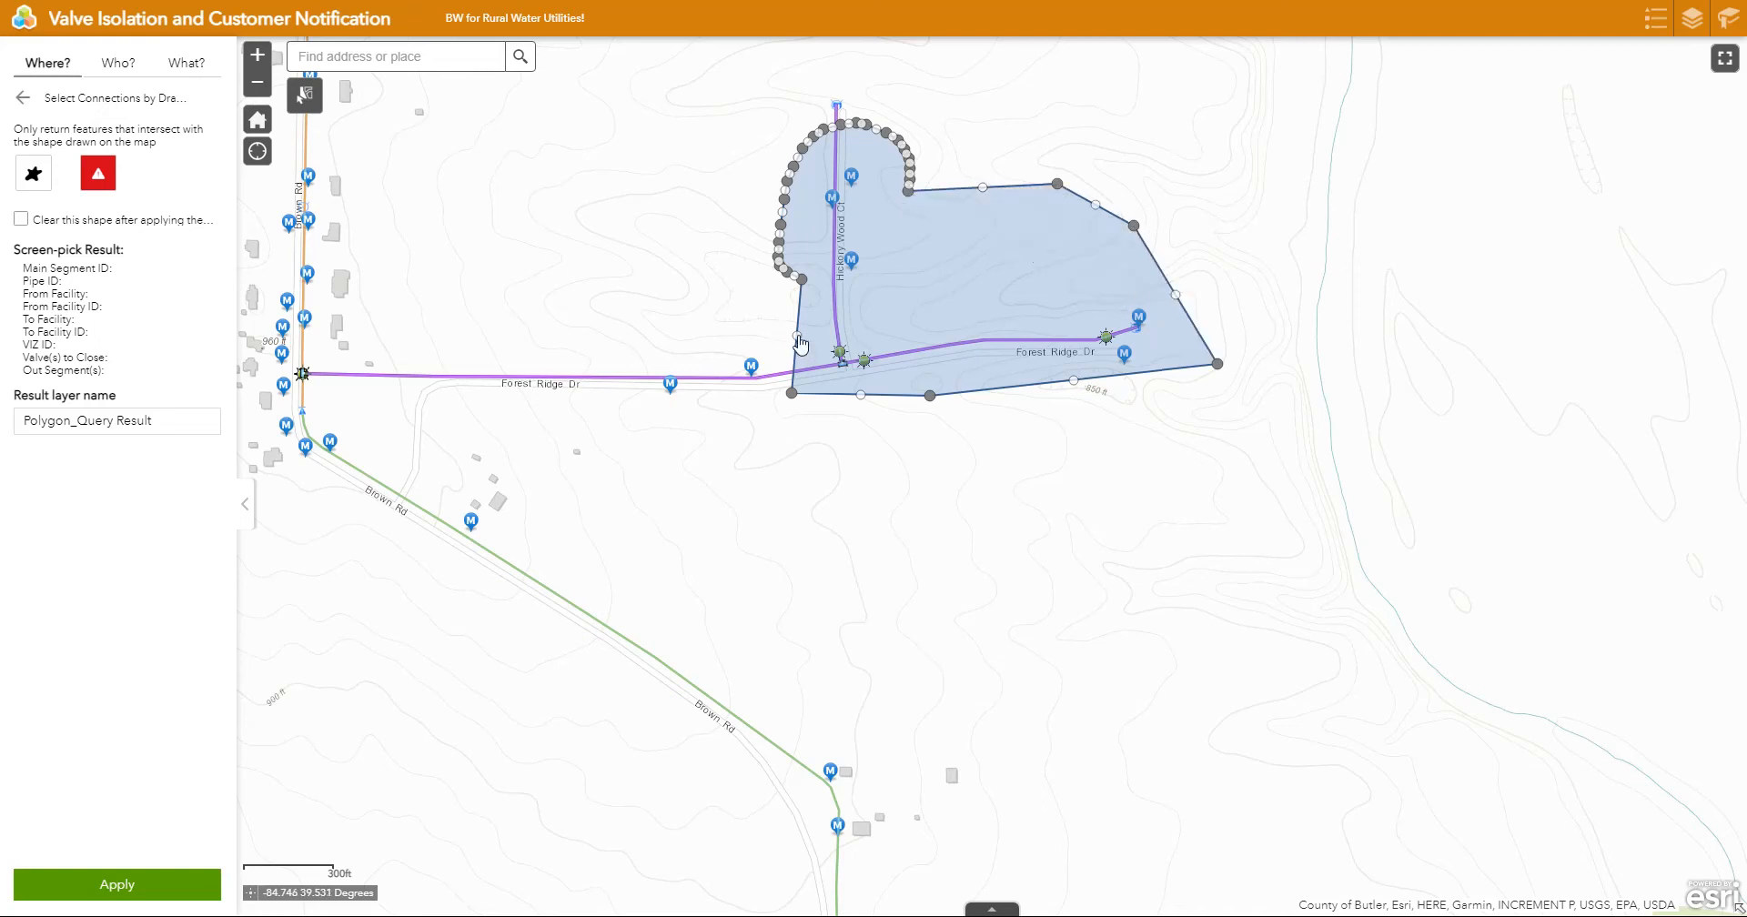
drag(798, 336, 633, 346)
drag(792, 393, 586, 446)
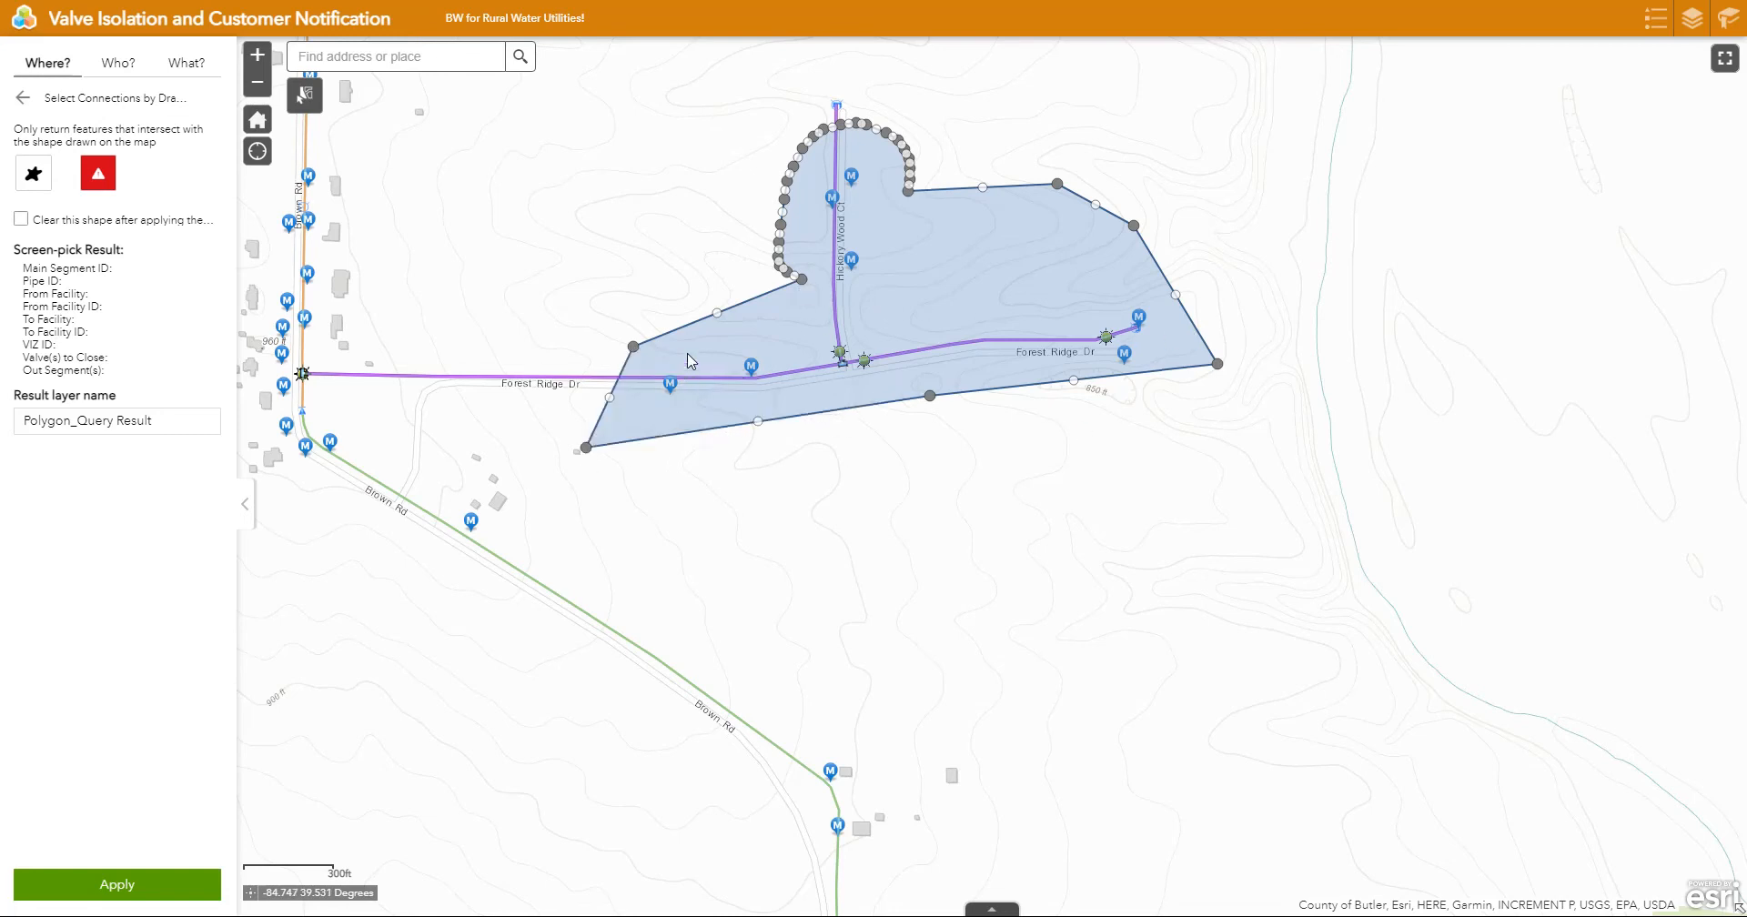
click(634, 264)
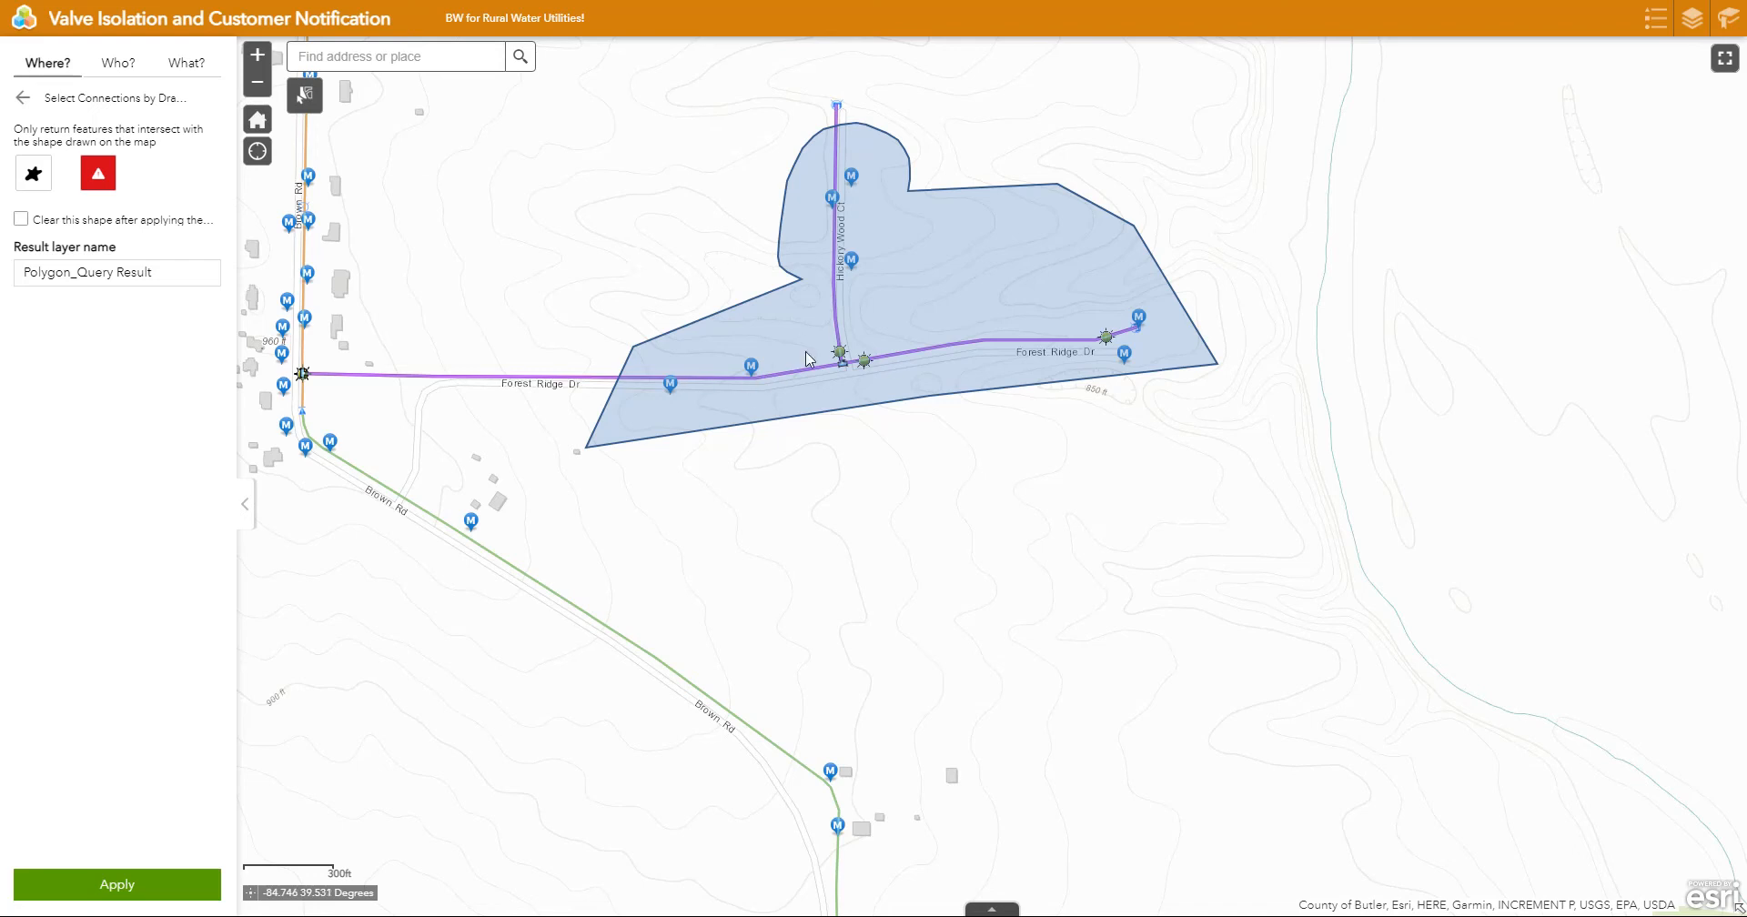
Step: Apply the polygon selection and review the affected customers in the list and on the map
click(127, 884)
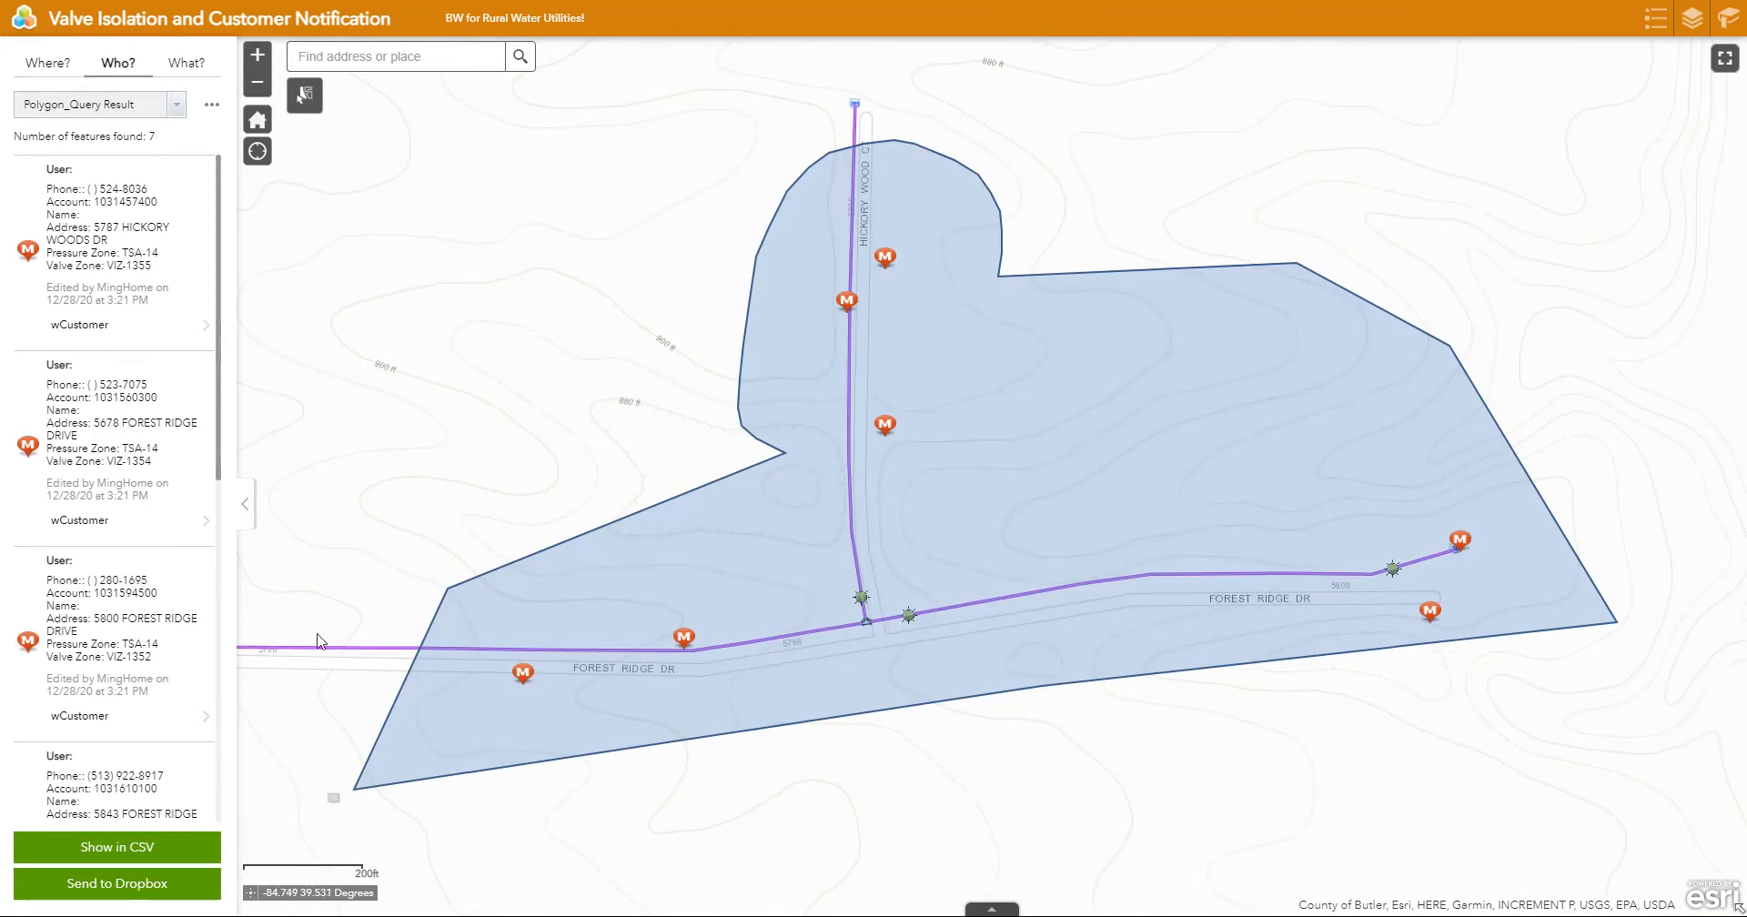
scroll(323, 655, down, 1)
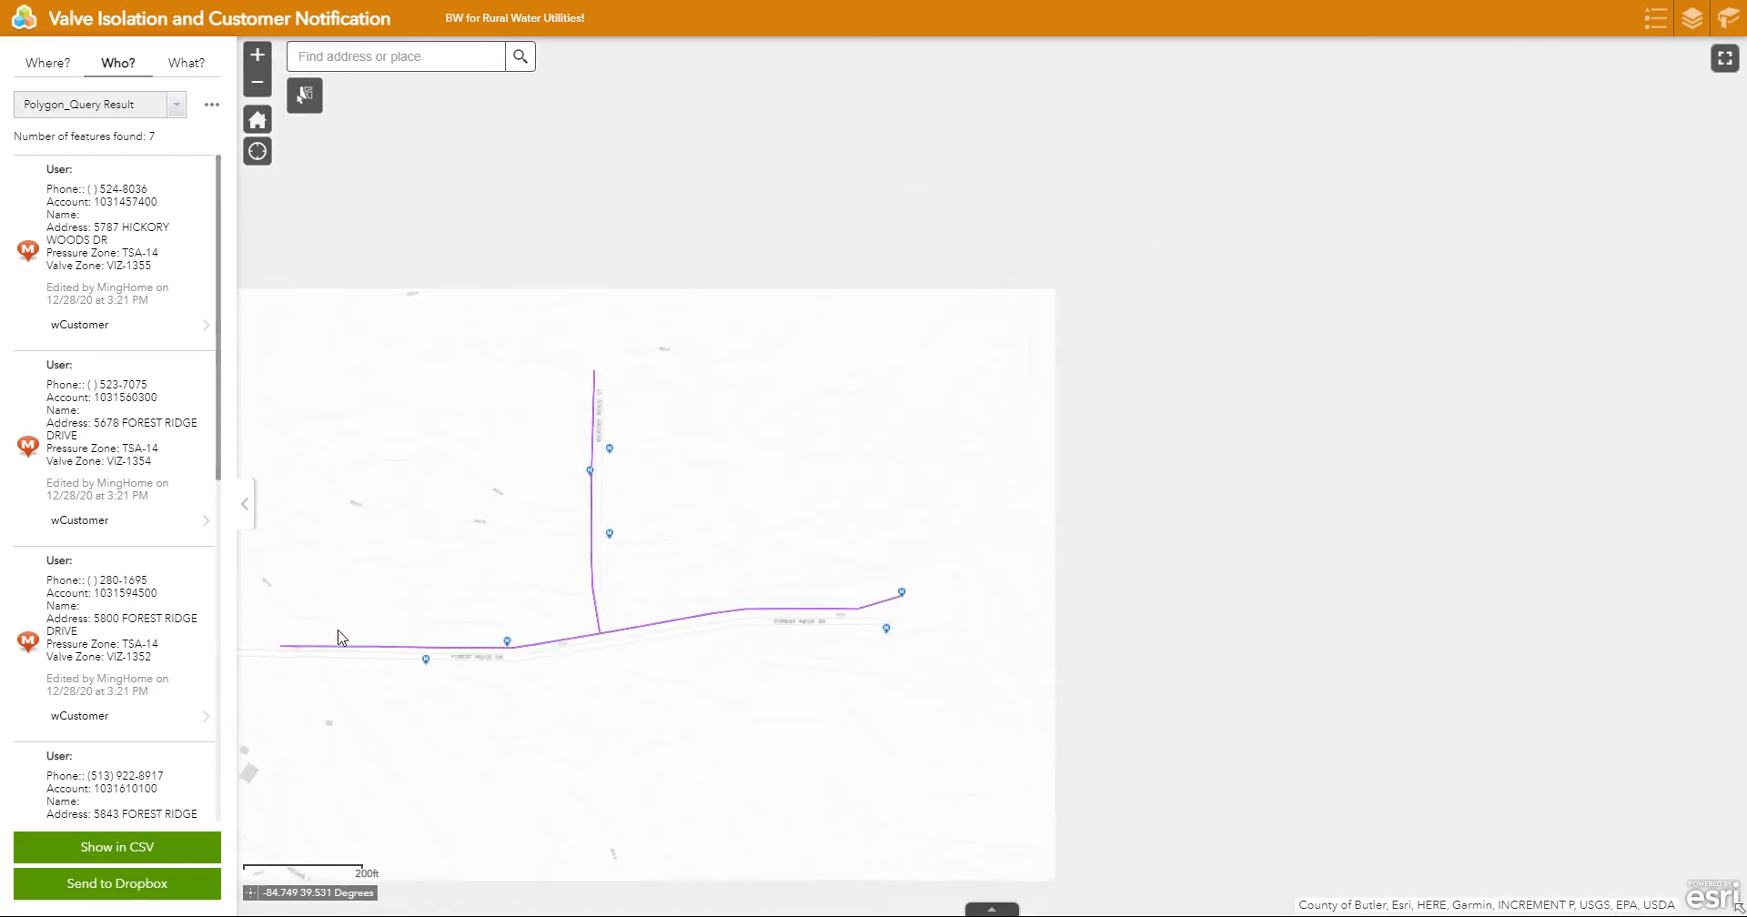
drag(328, 614, 647, 528)
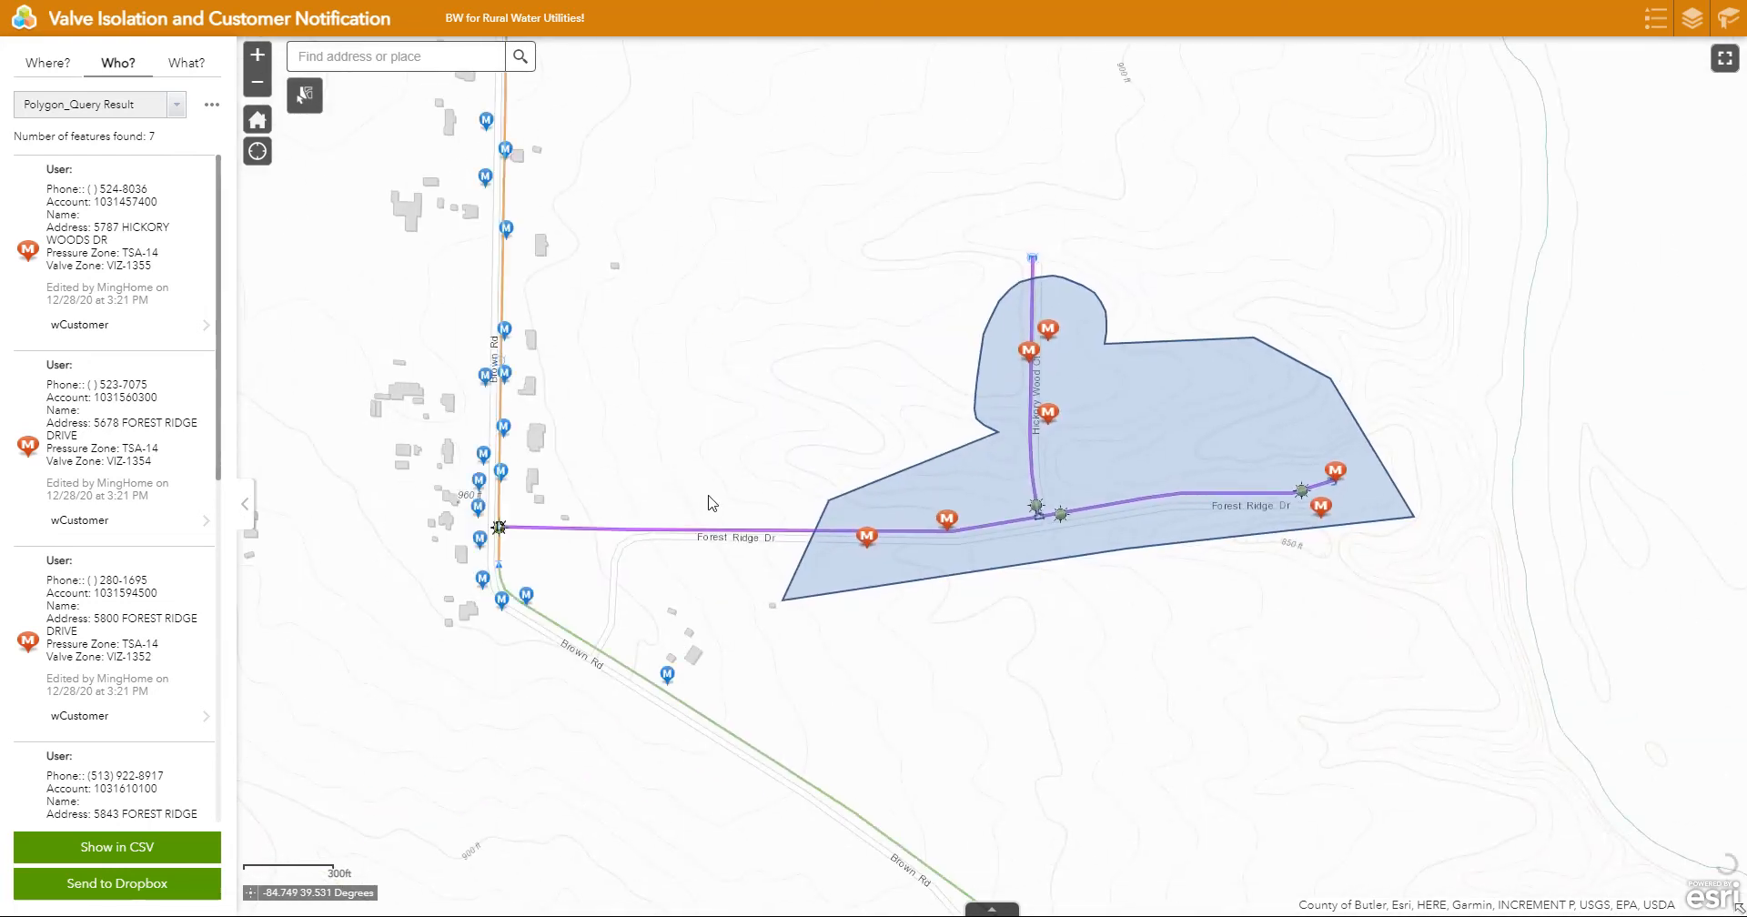
drag(212, 375, 207, 765)
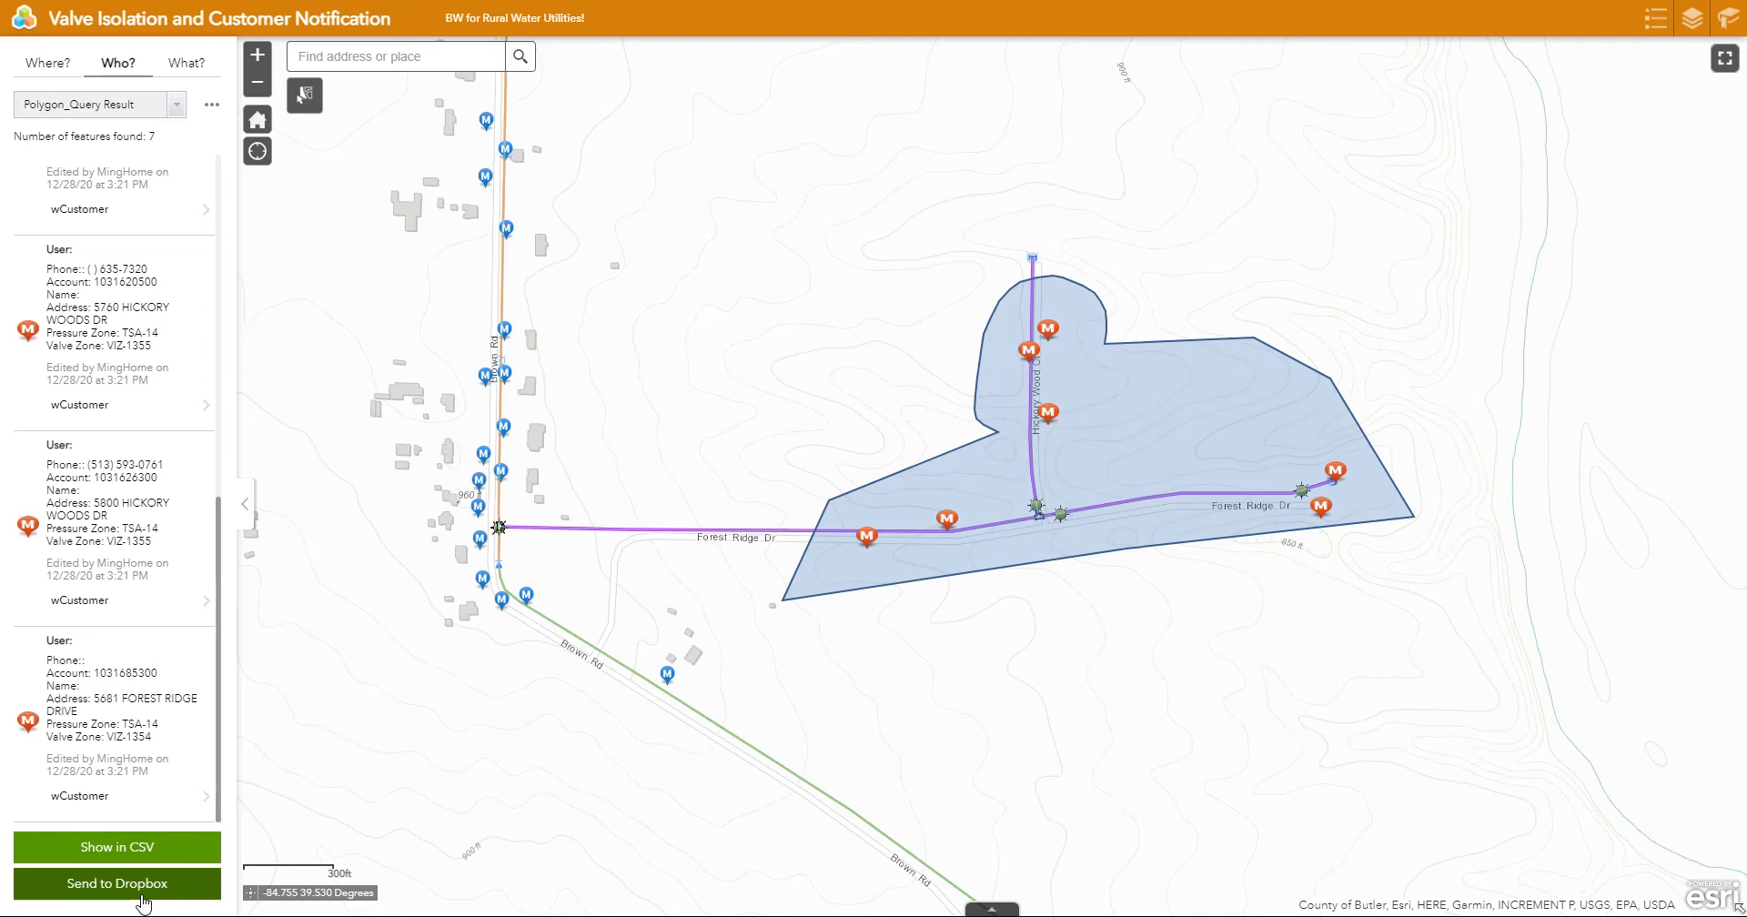
Step: Export the selected customers as CSV, view the downloaded notification file in TextPad, and close it
click(130, 849)
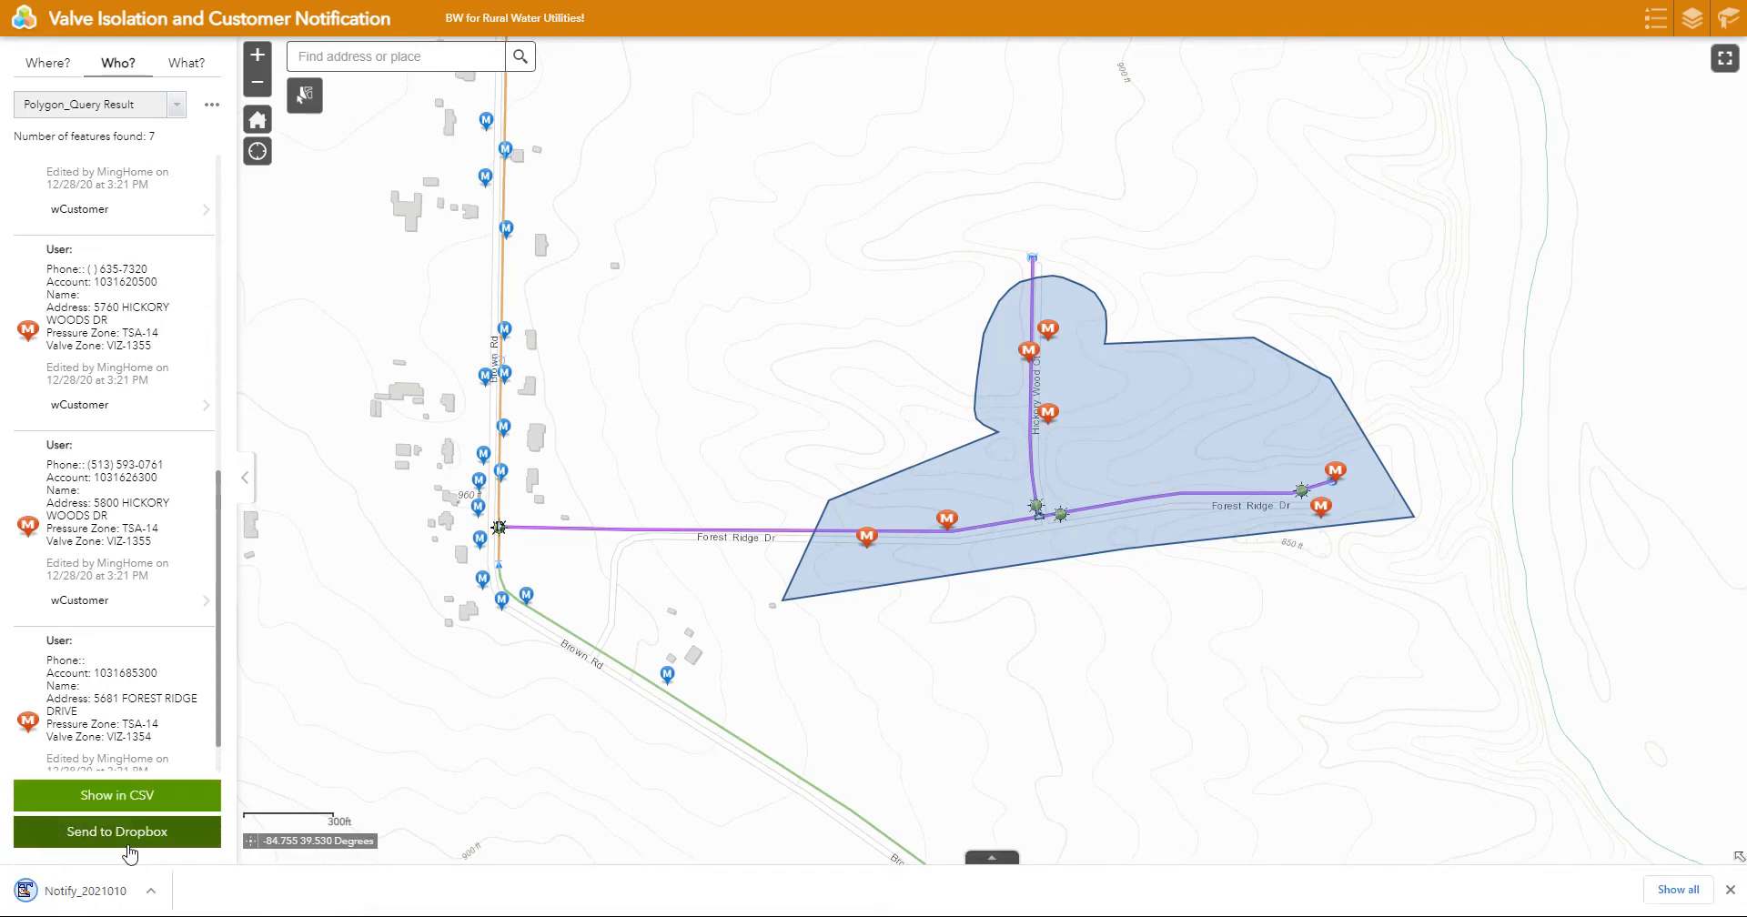
click(130, 891)
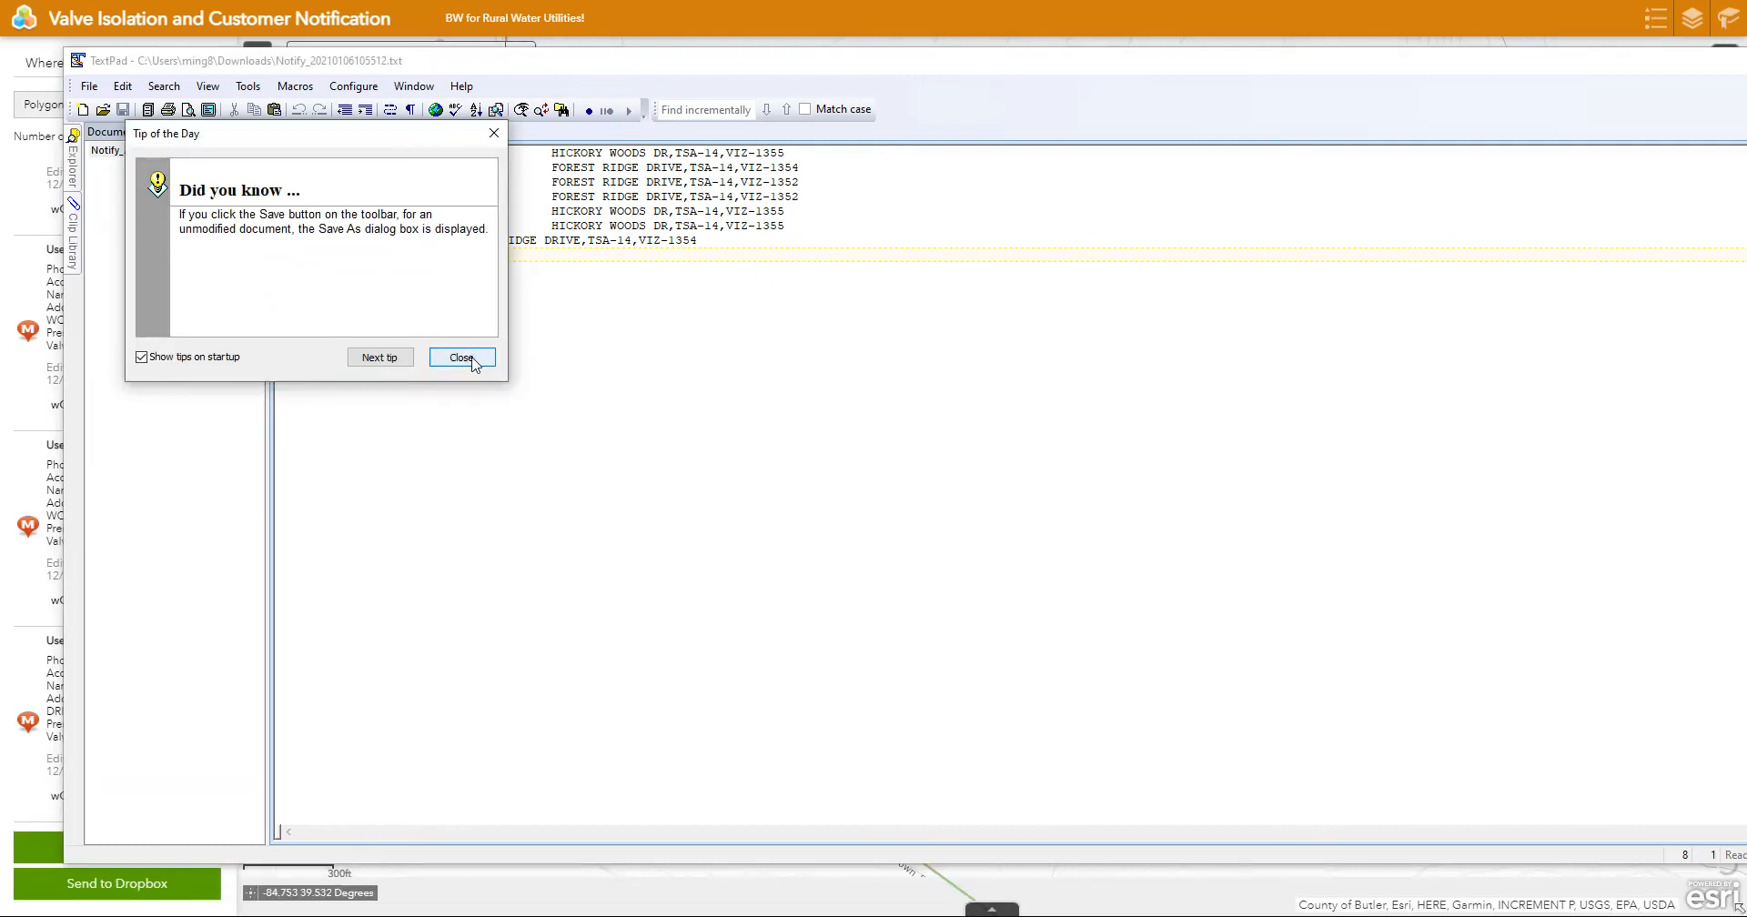
click(457, 356)
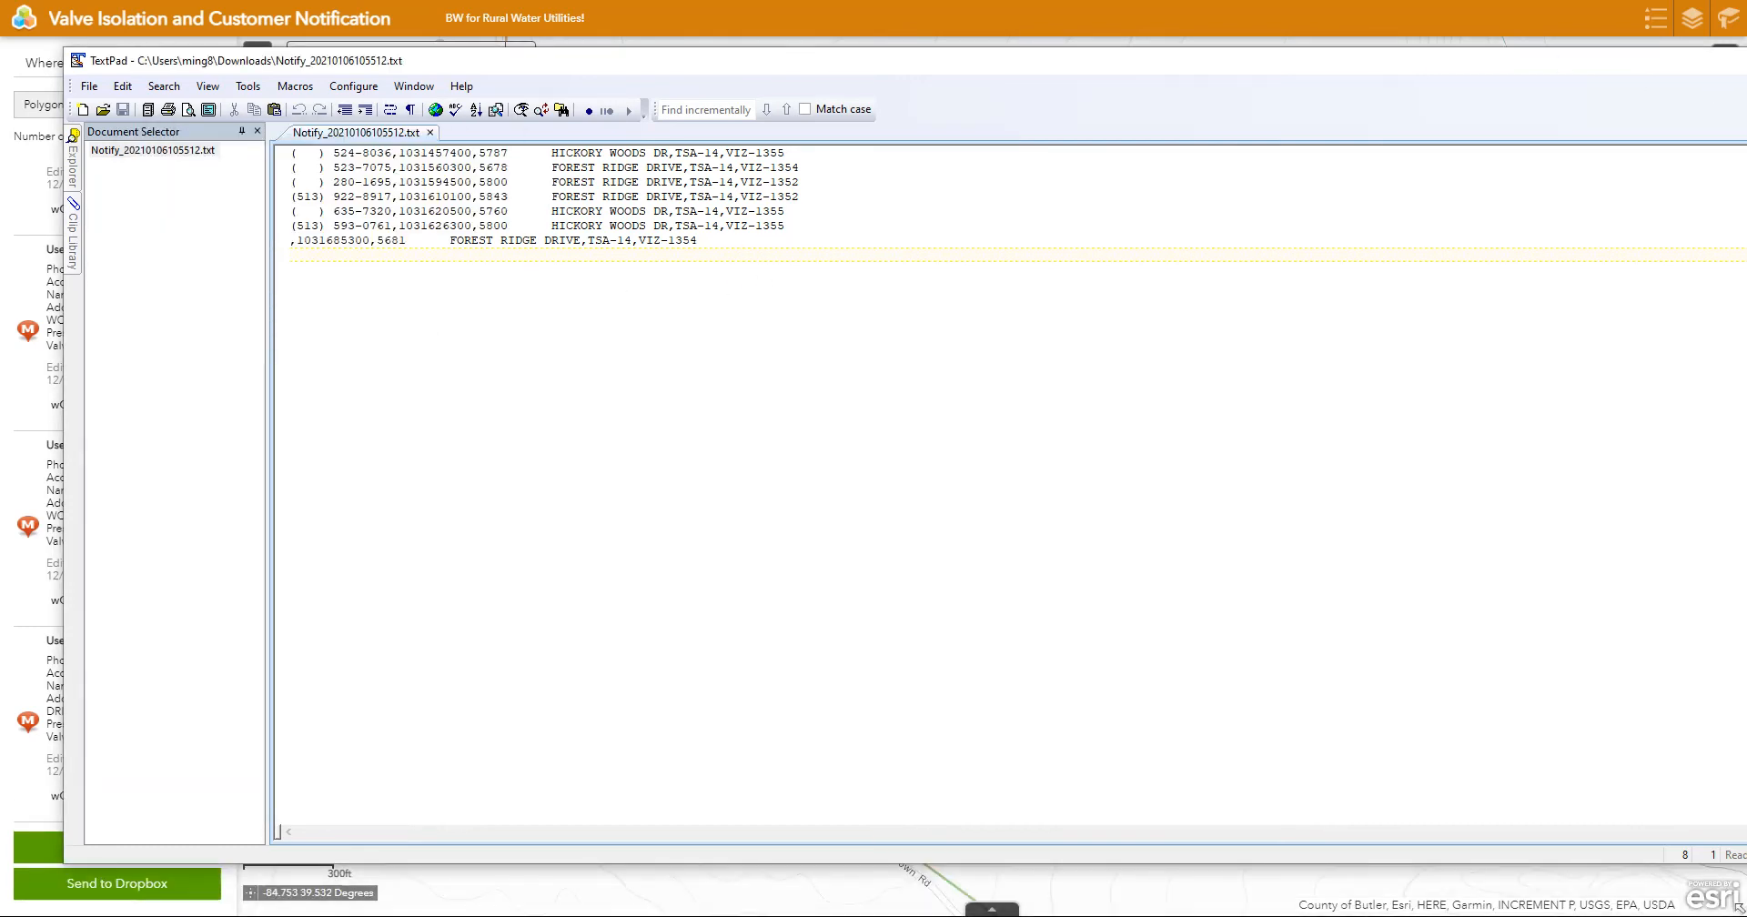
key(alt+F4)
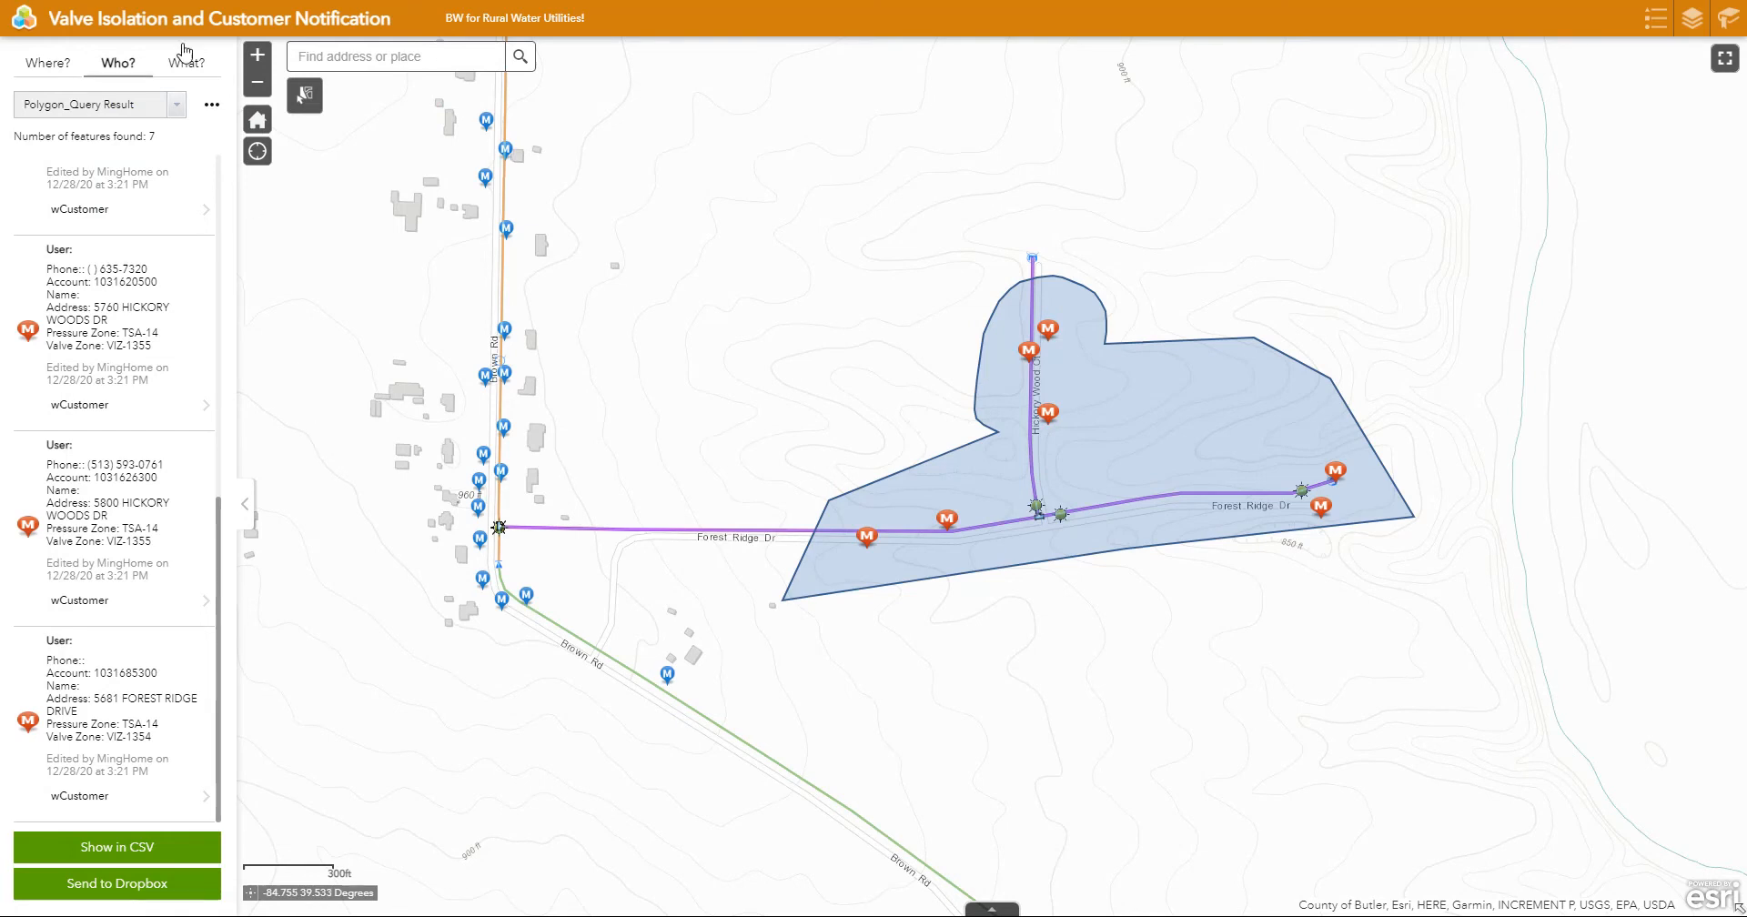
Step: Remove the polygon query result and clear the drawn shape from the map
click(213, 106)
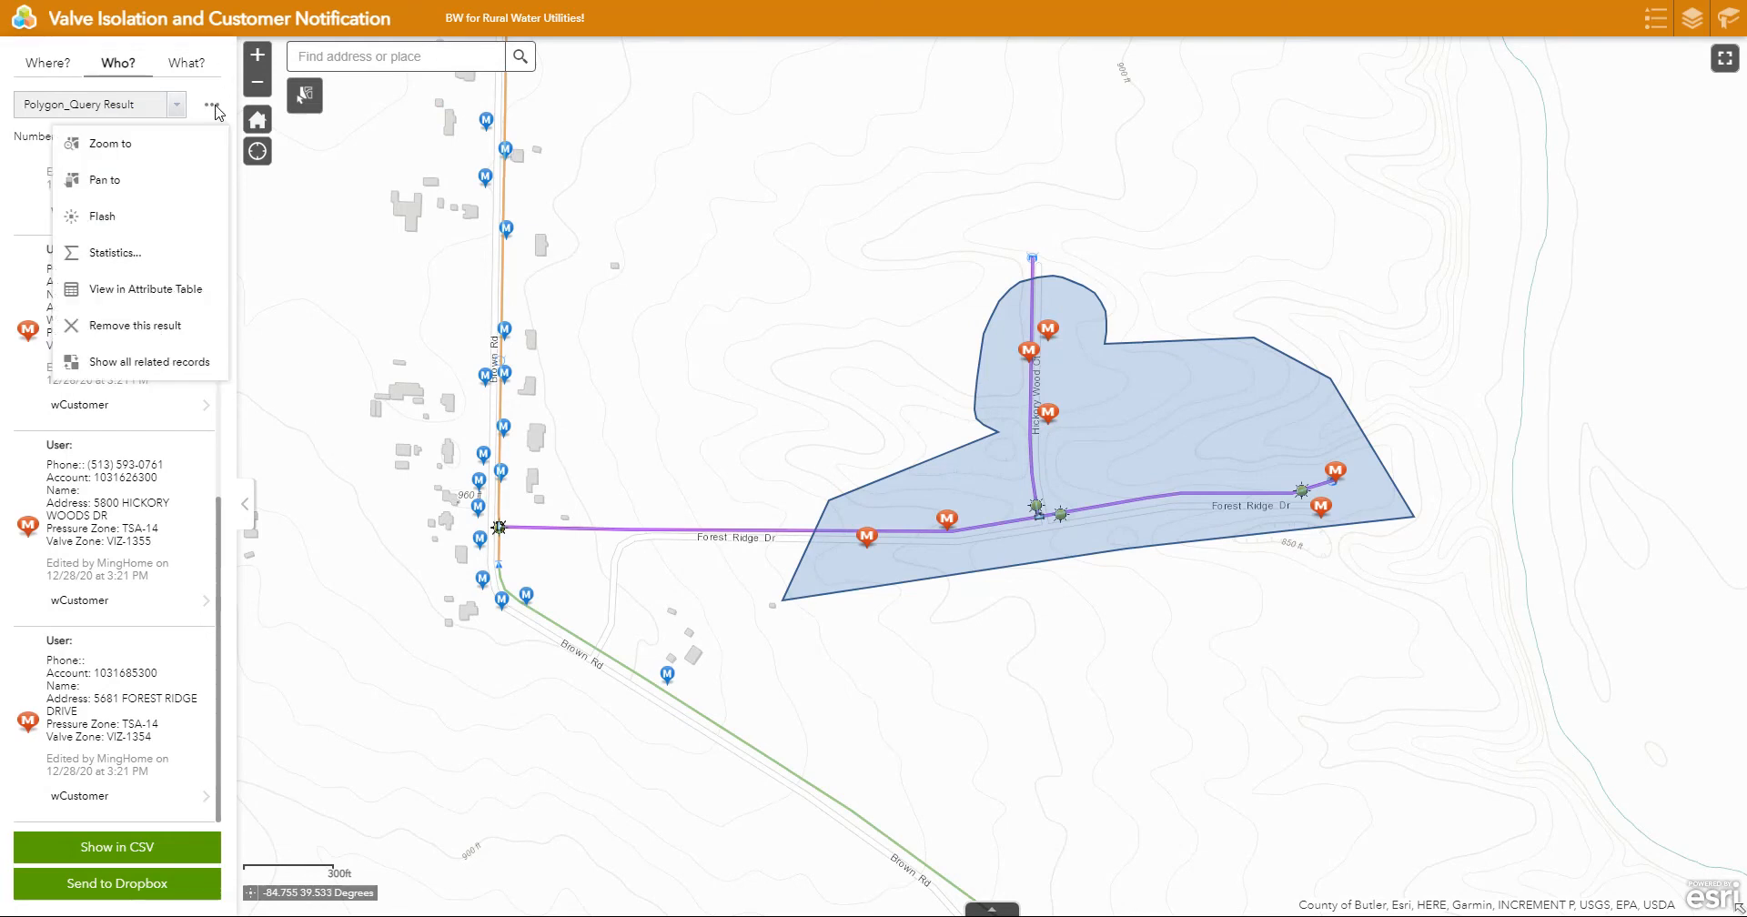
click(142, 337)
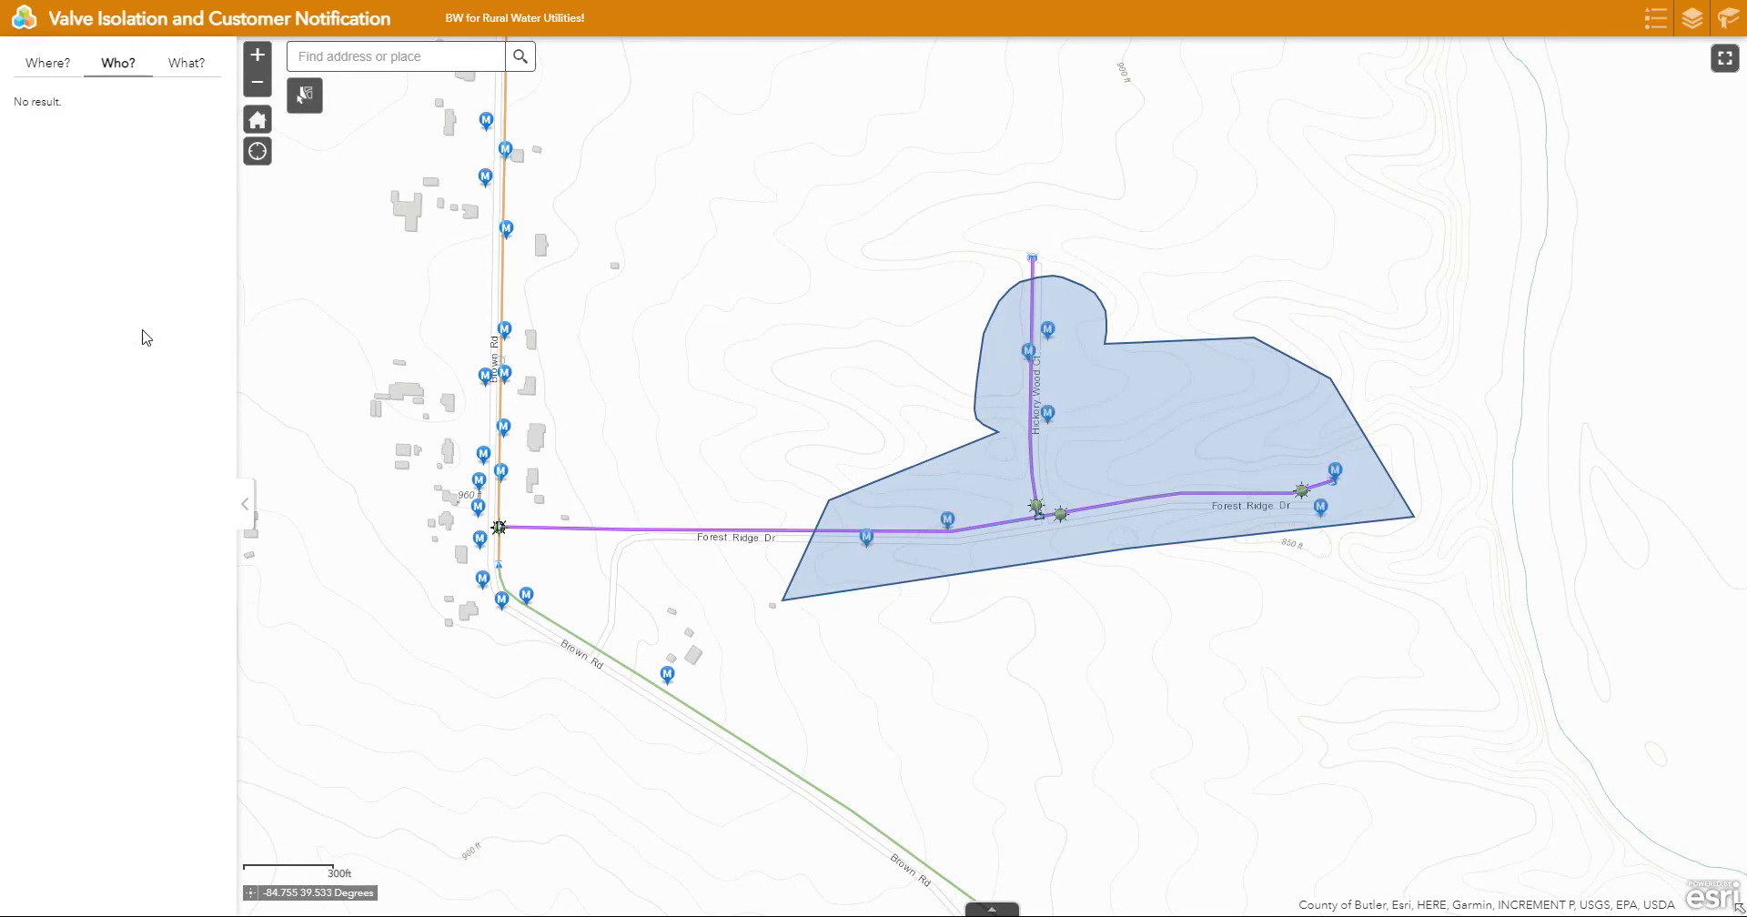
click(44, 65)
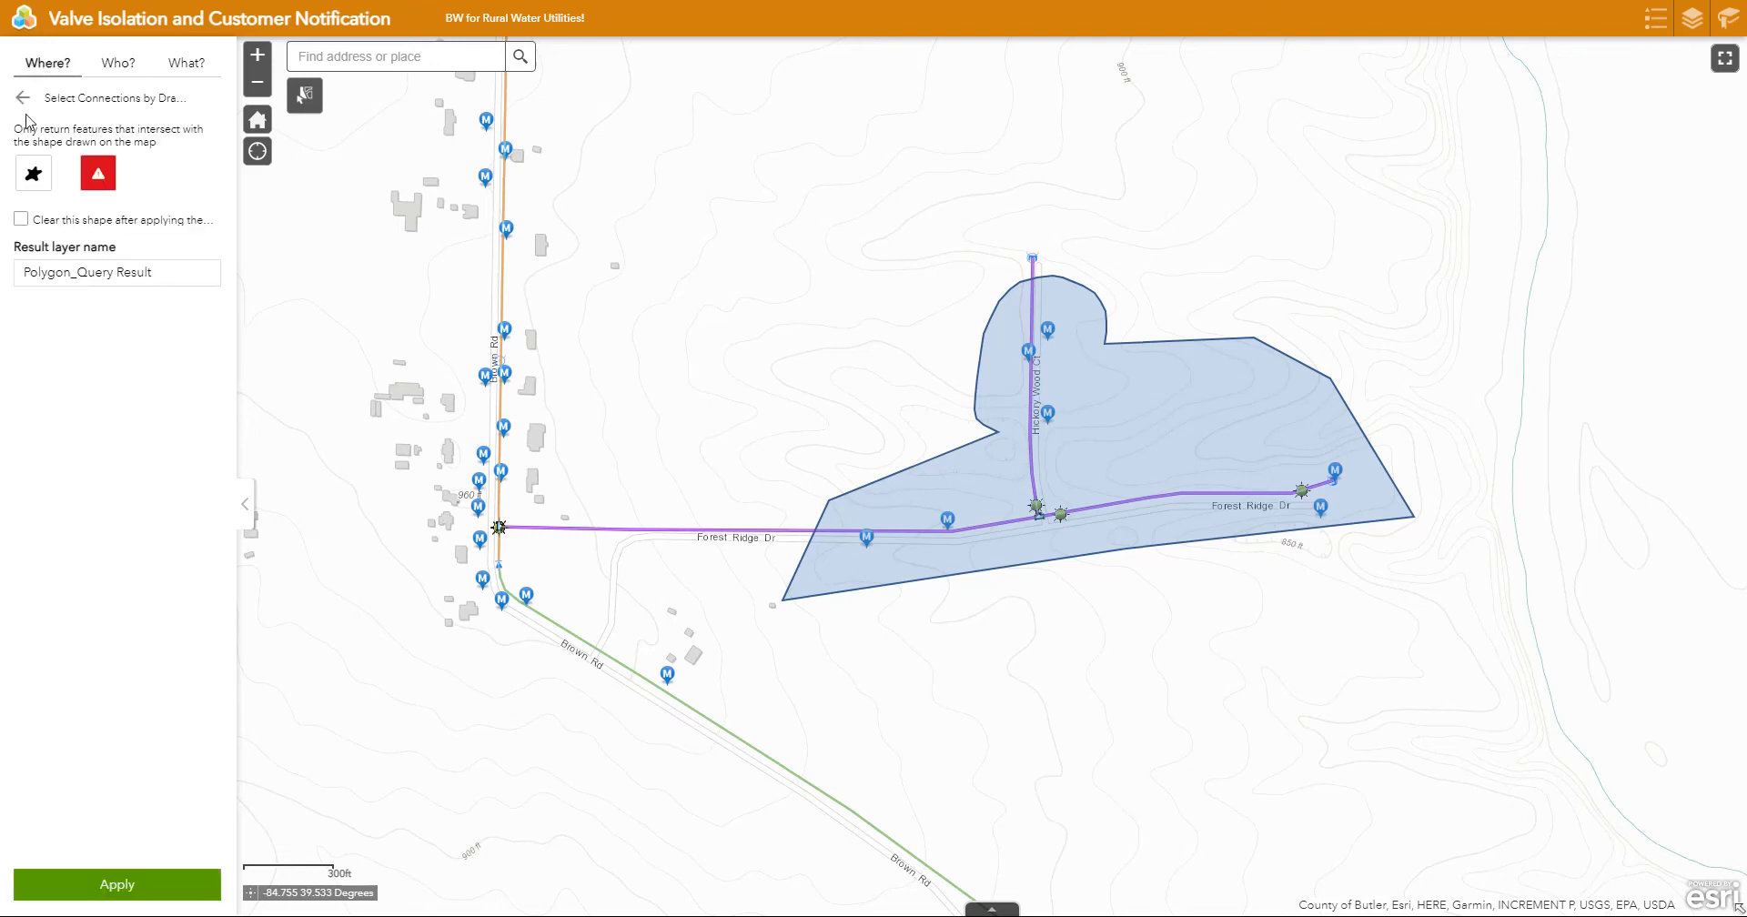
click(23, 98)
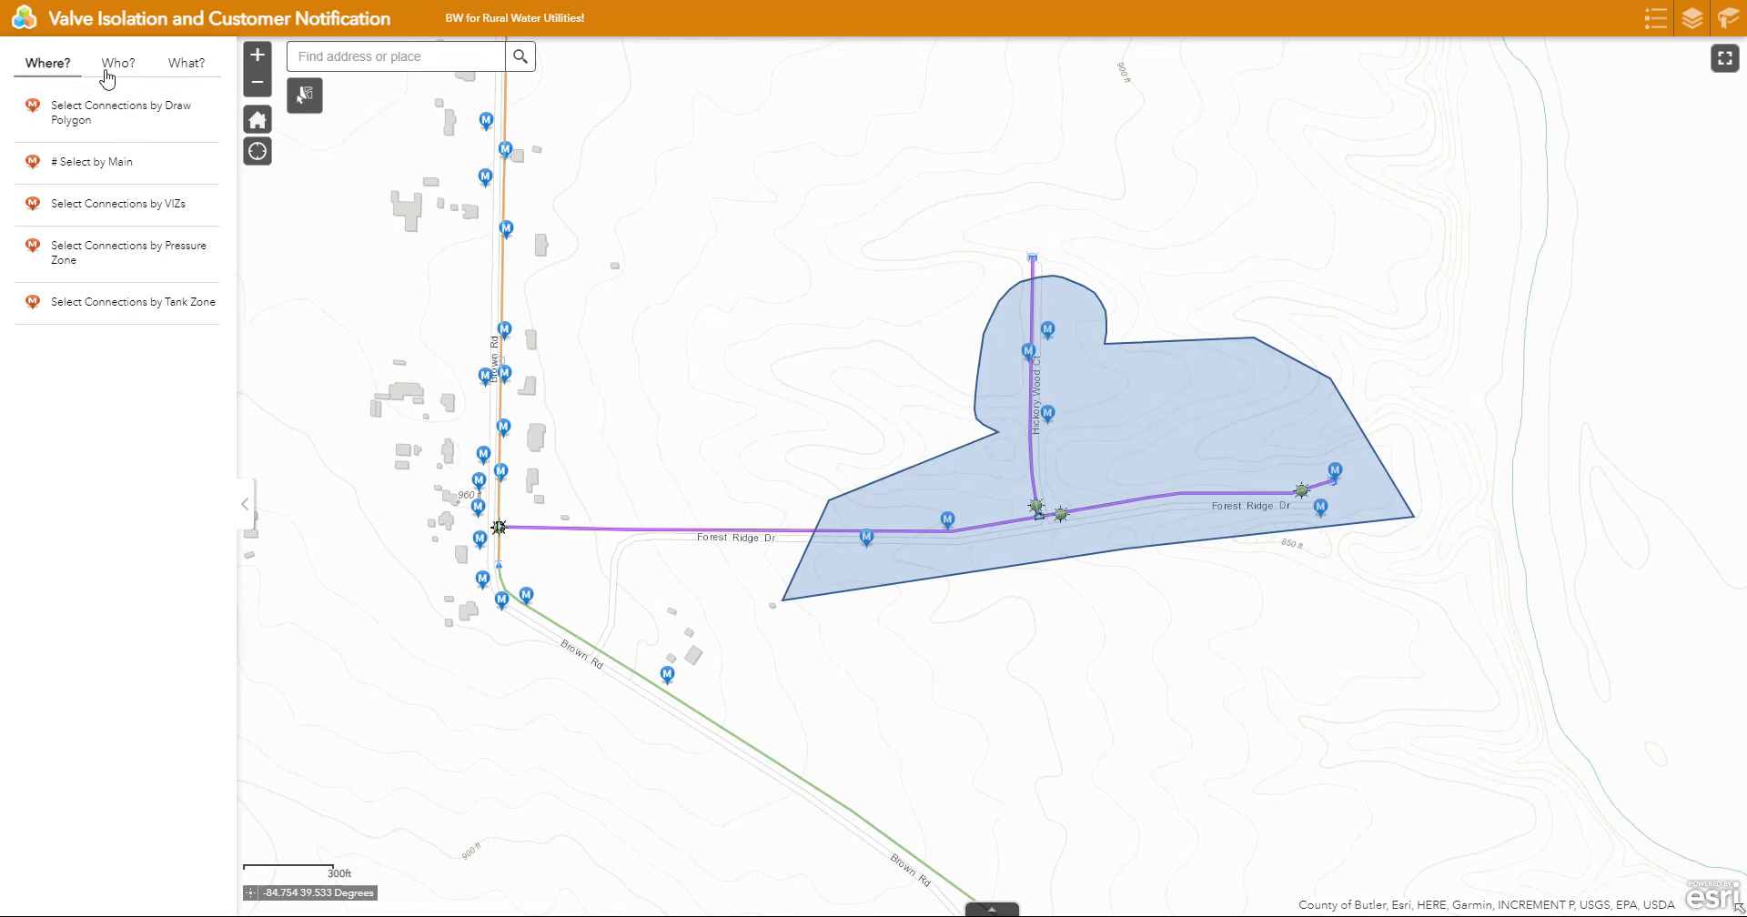
click(66, 117)
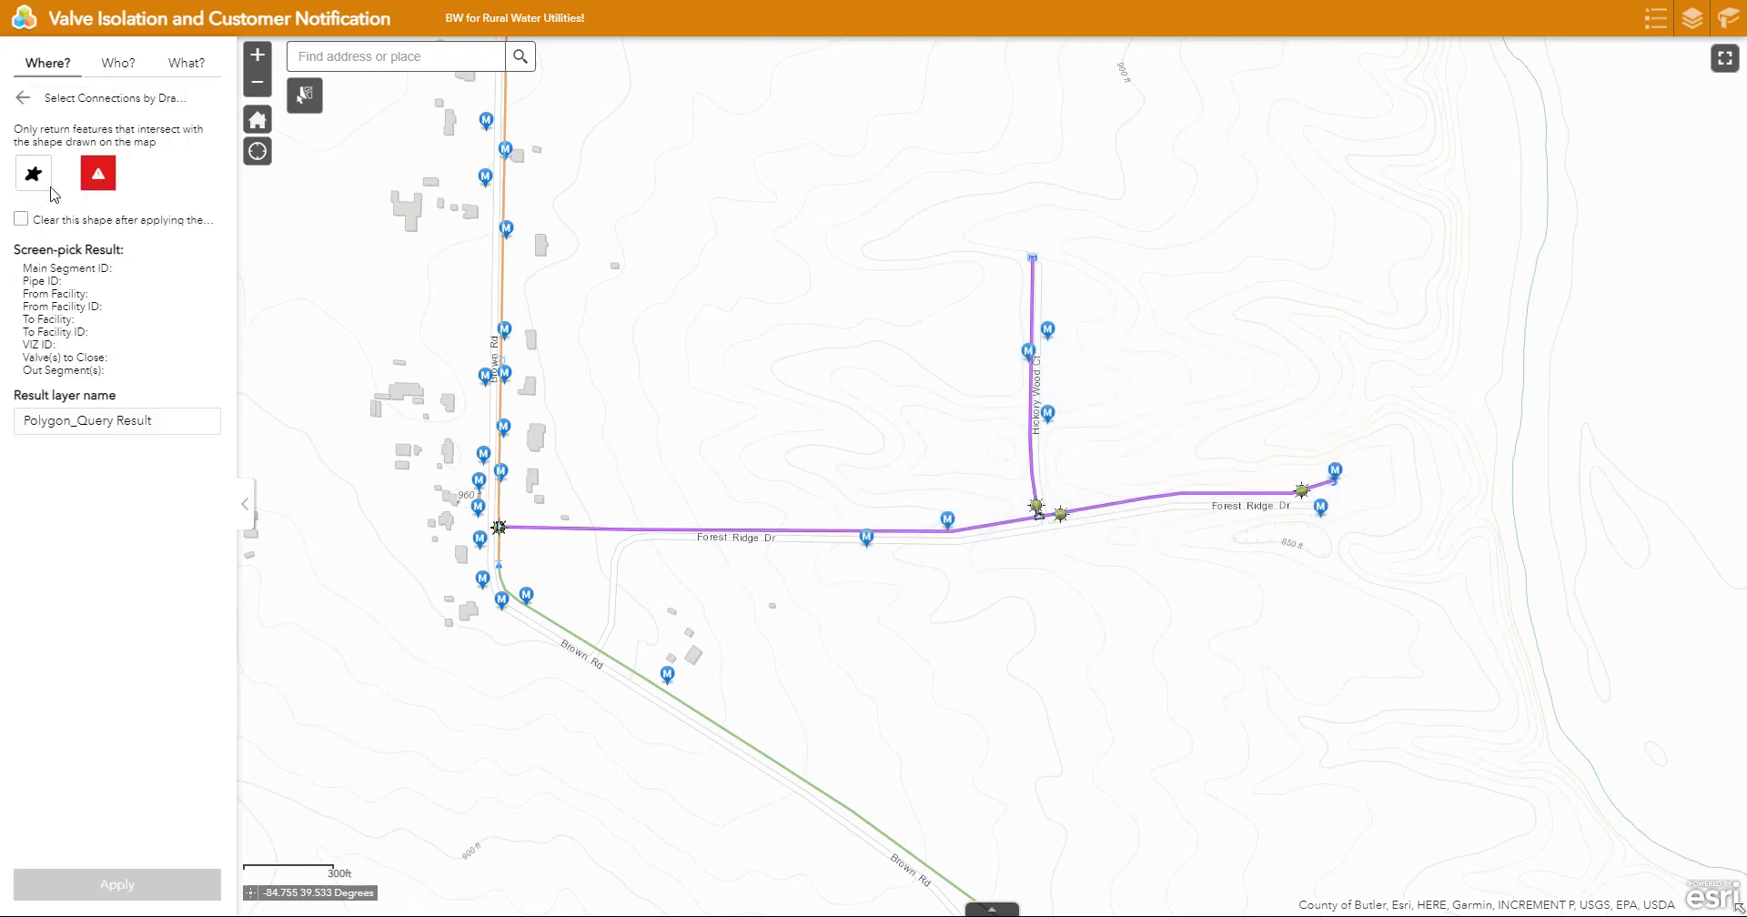
click(23, 97)
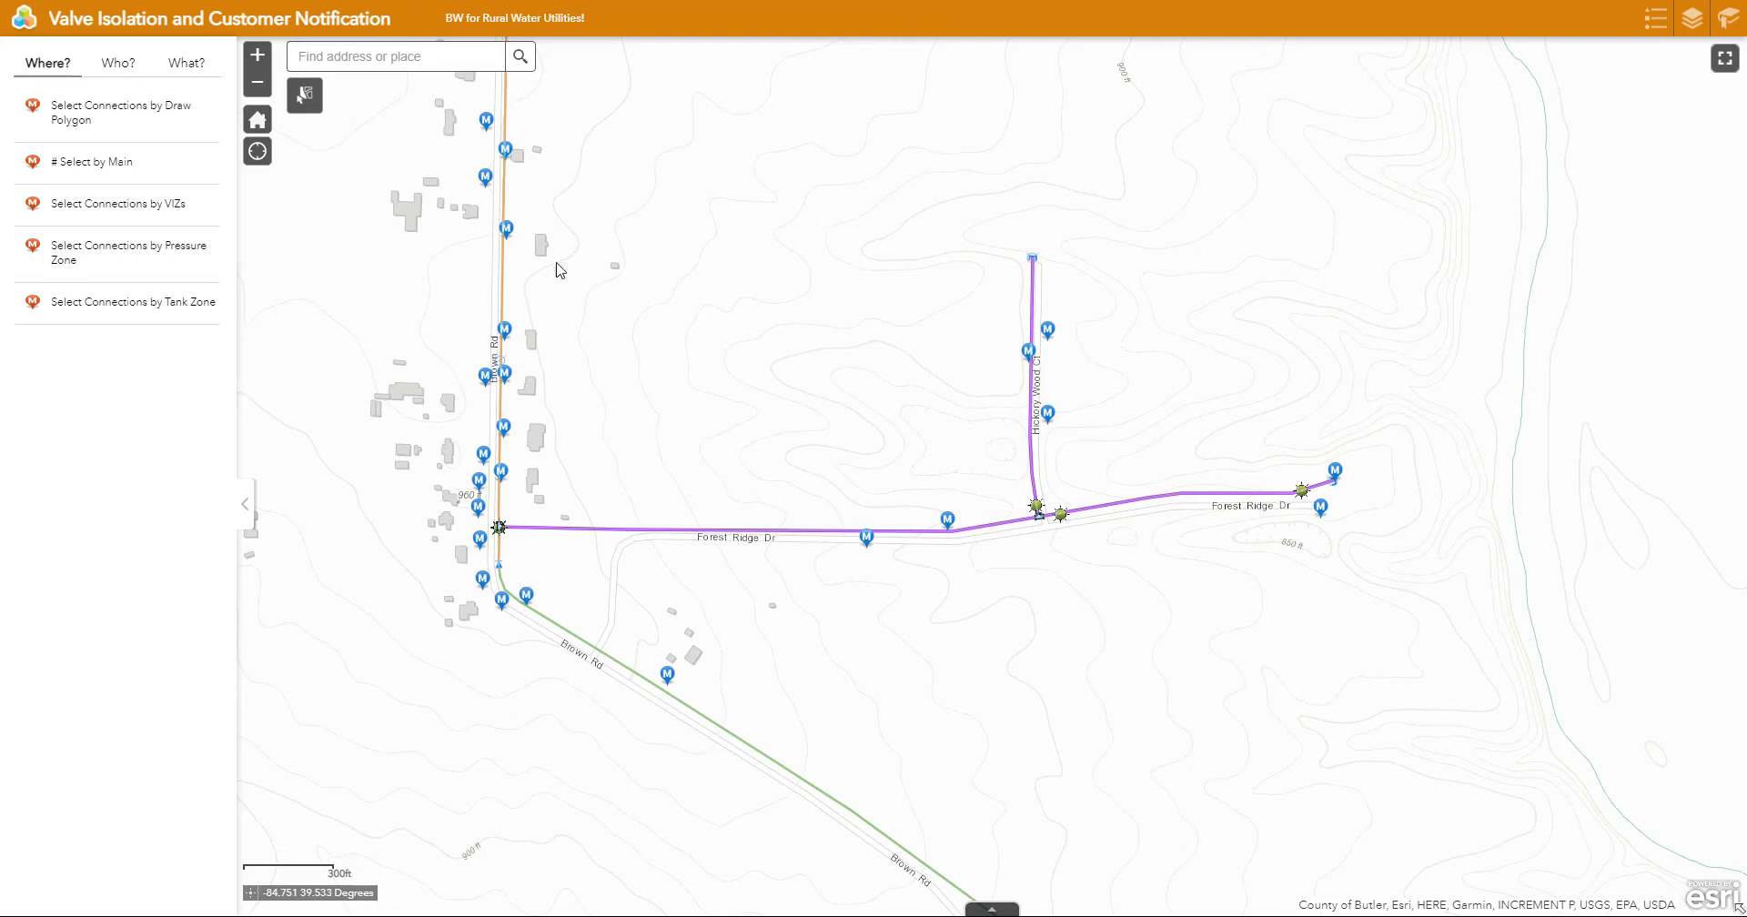
Step: Run Select by Main with a point on the Brown Rd water main north of Forest Ridge Dr, and apply the selection
drag(539, 275, 879, 386)
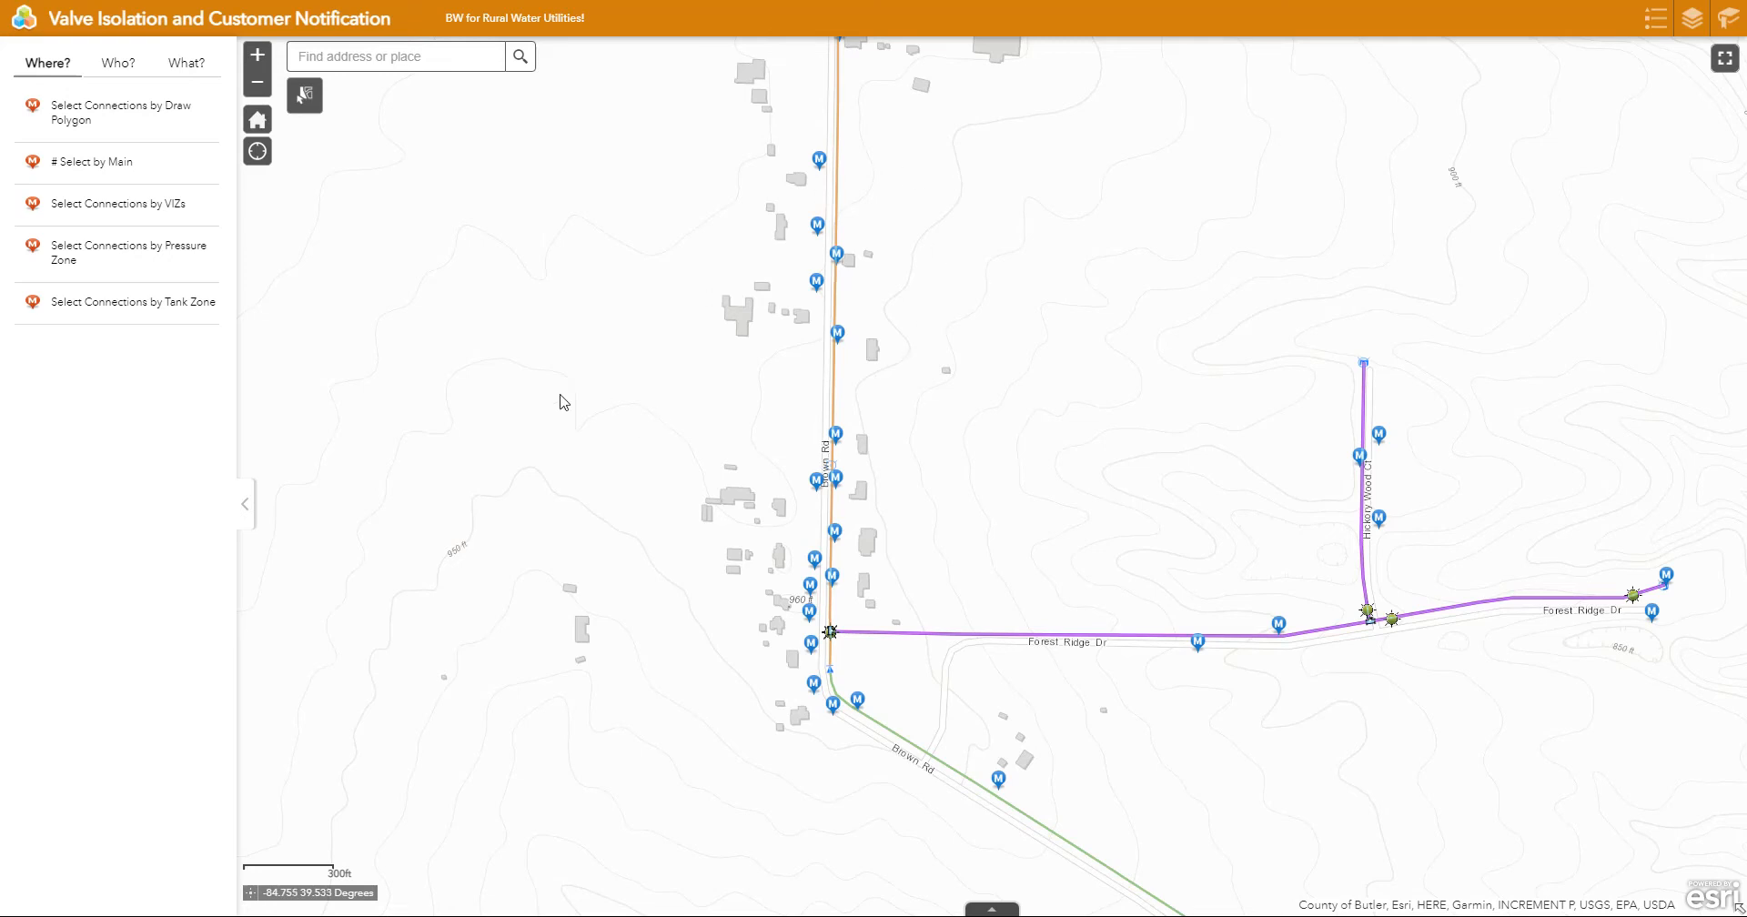
click(70, 172)
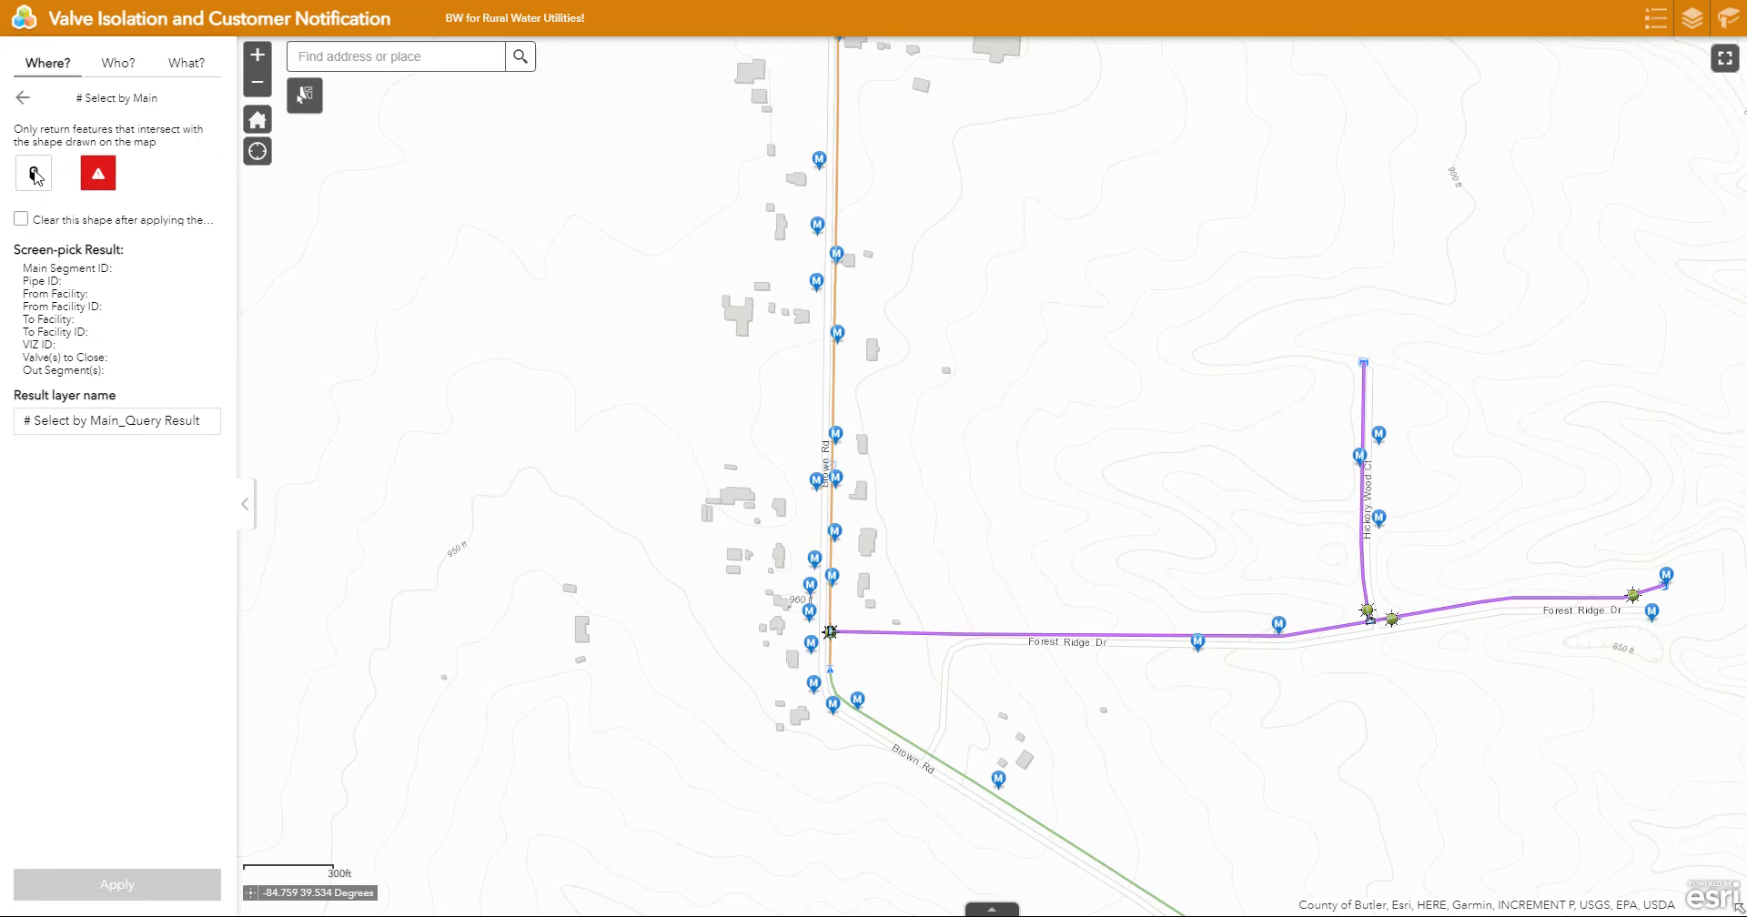
click(34, 173)
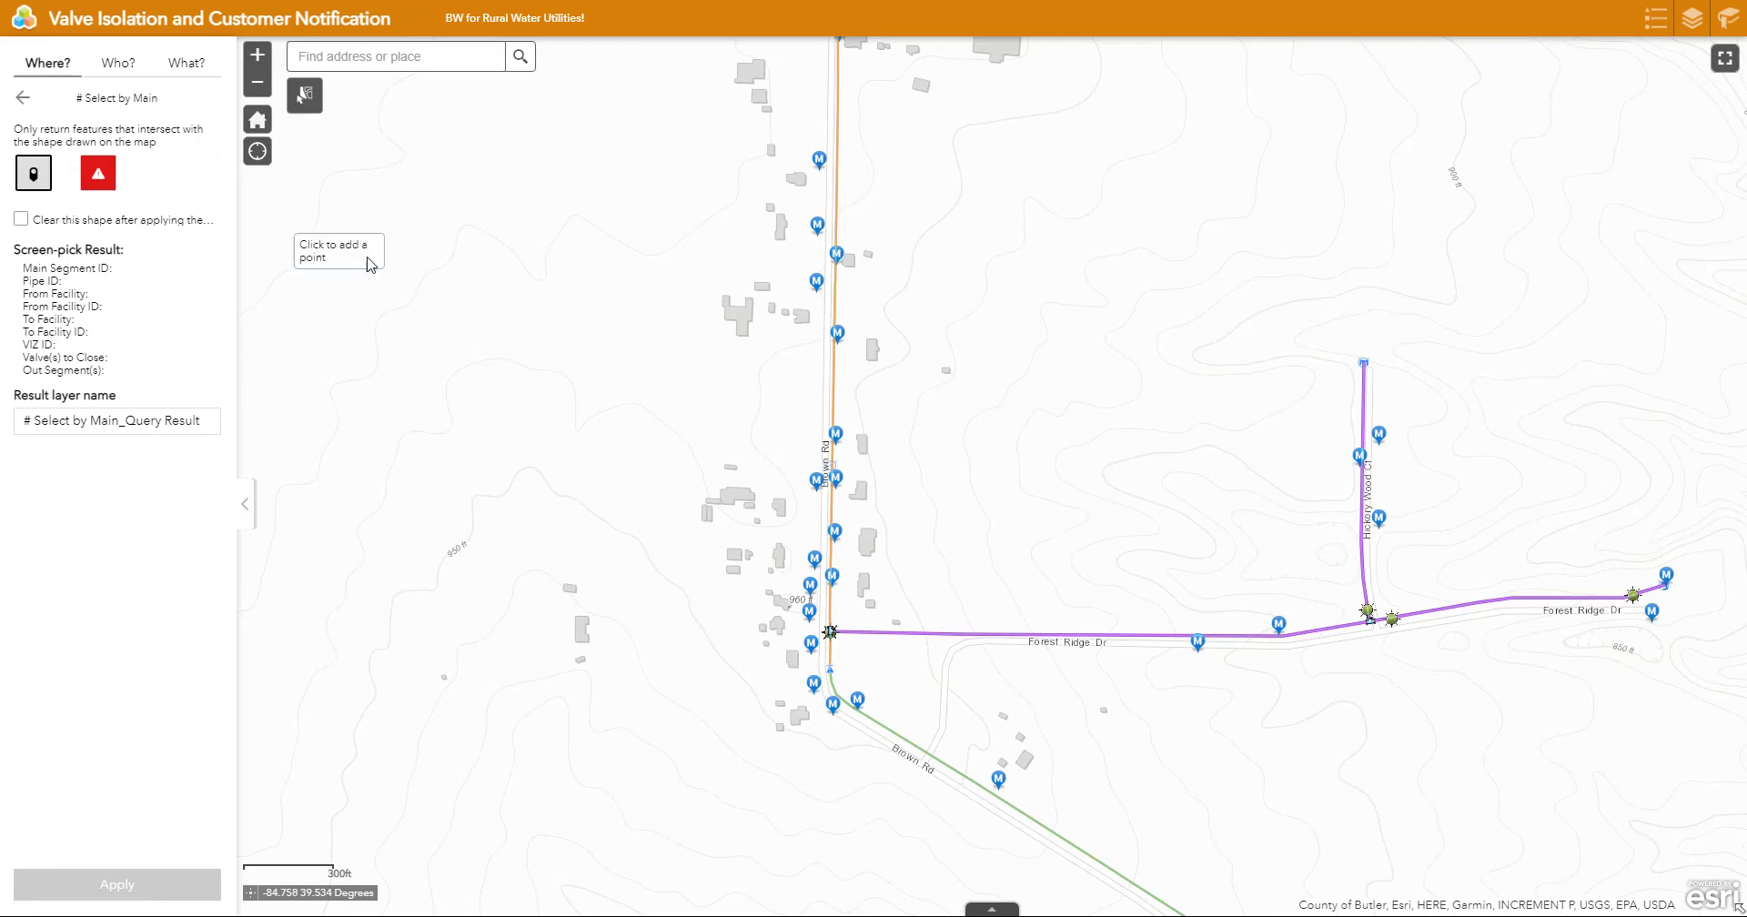
click(833, 374)
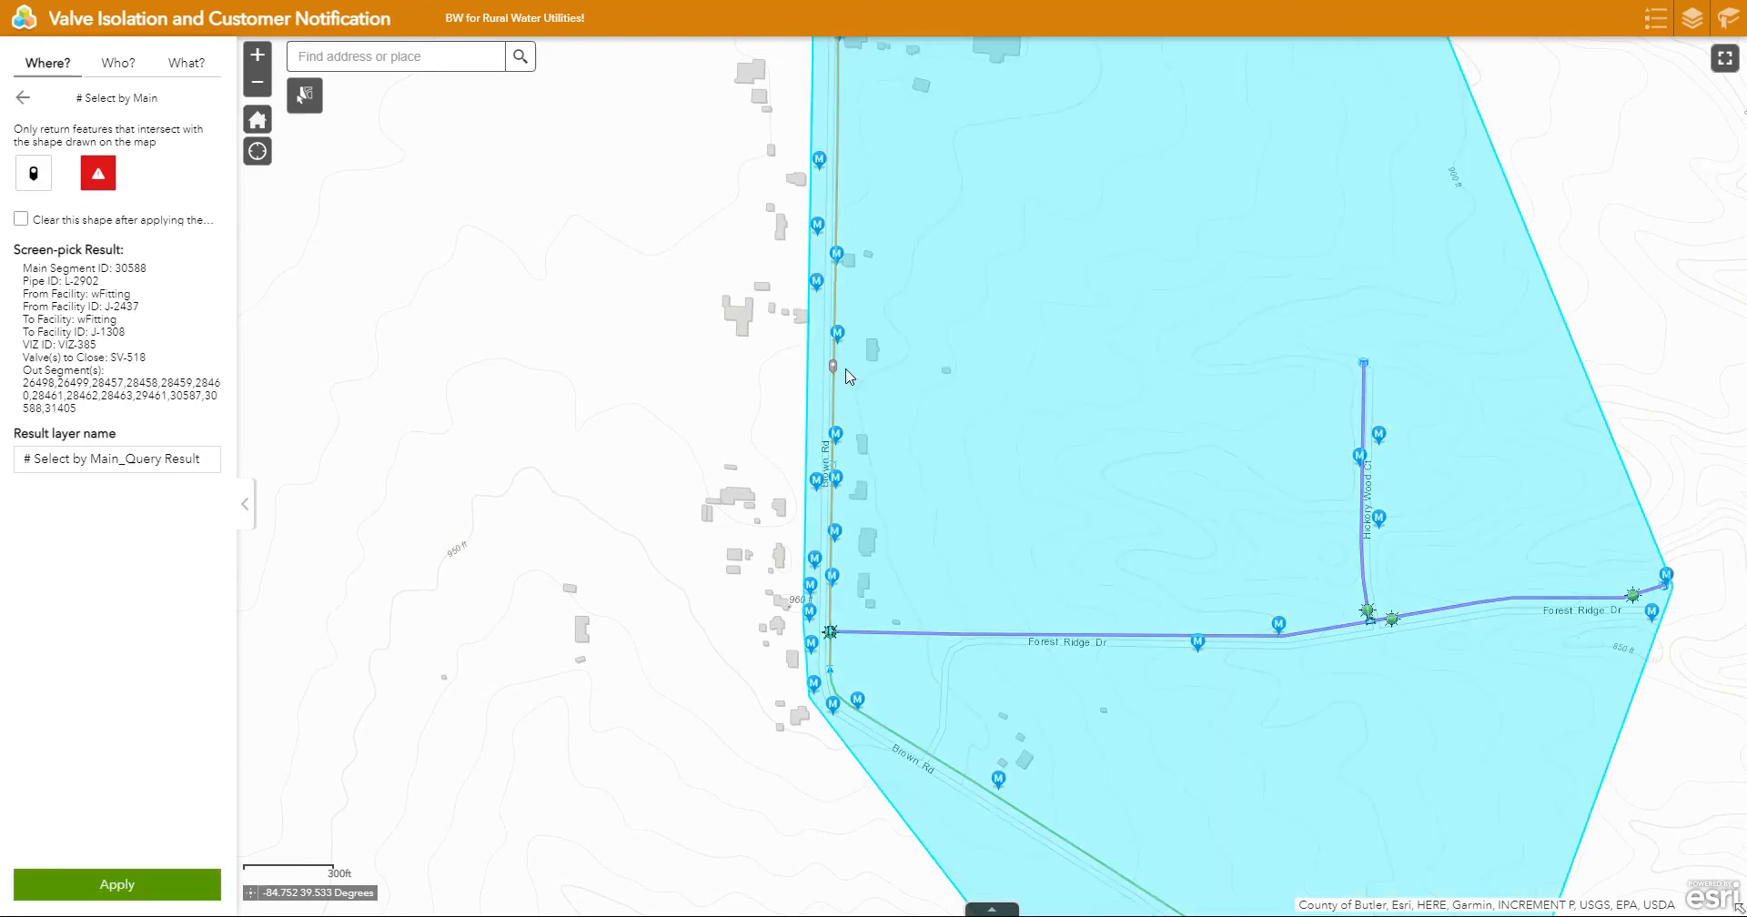
scroll(1170, 501, down, 1)
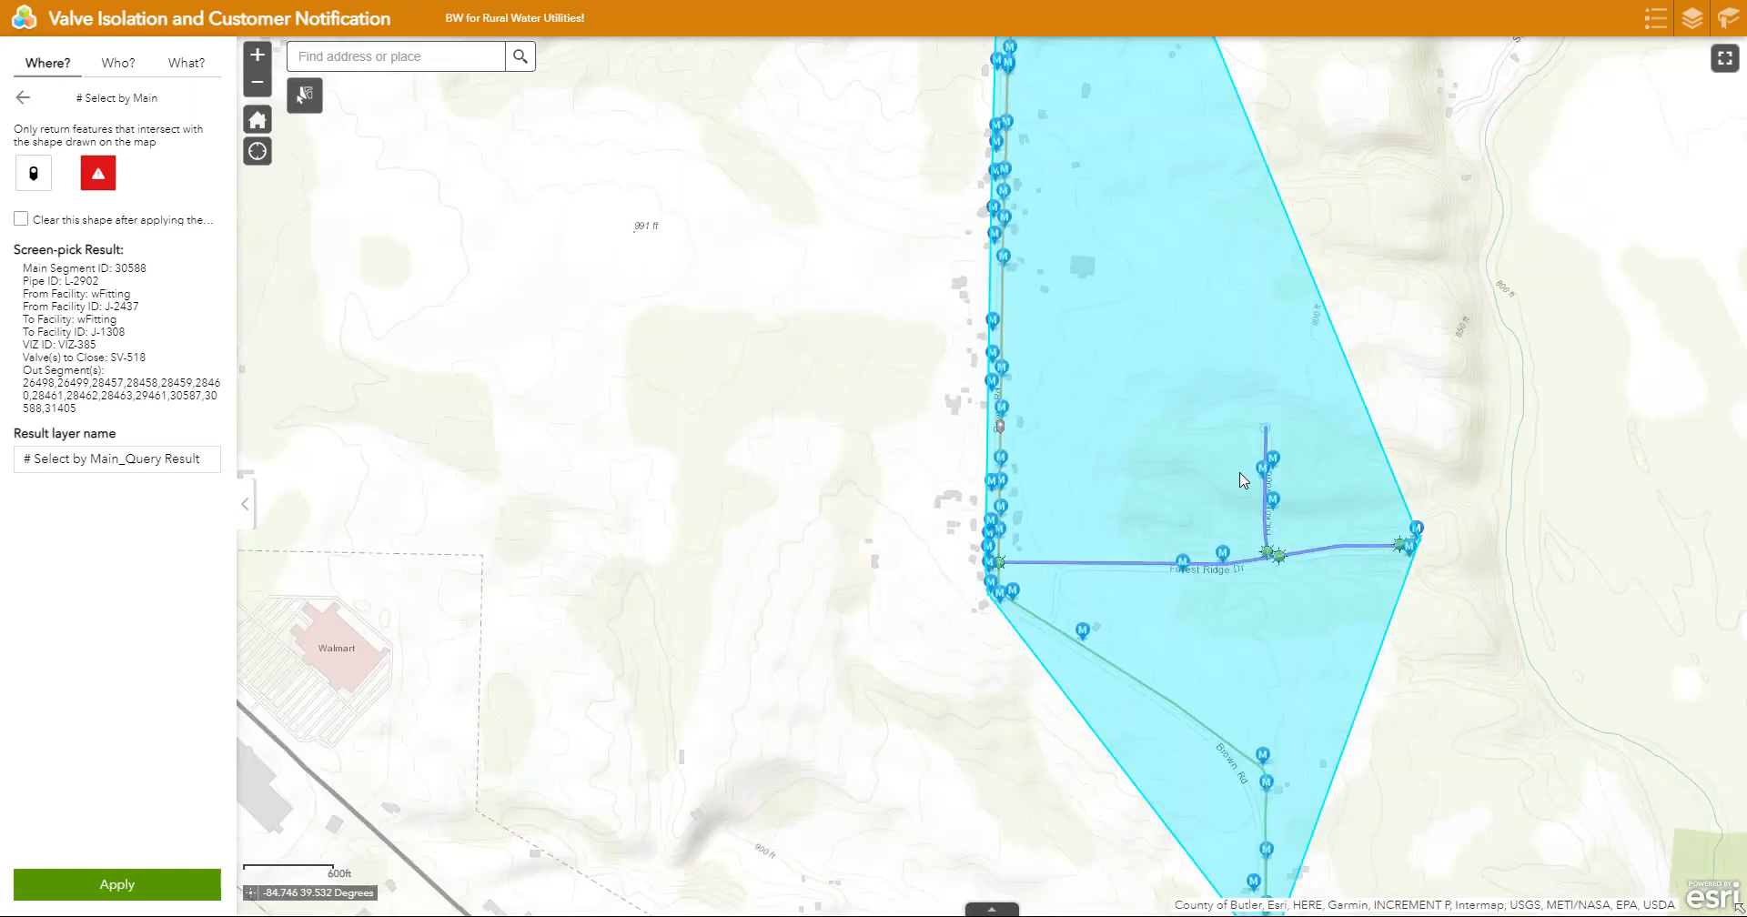
scroll(1254, 417, down, 1)
scroll(1254, 417, down, 1)
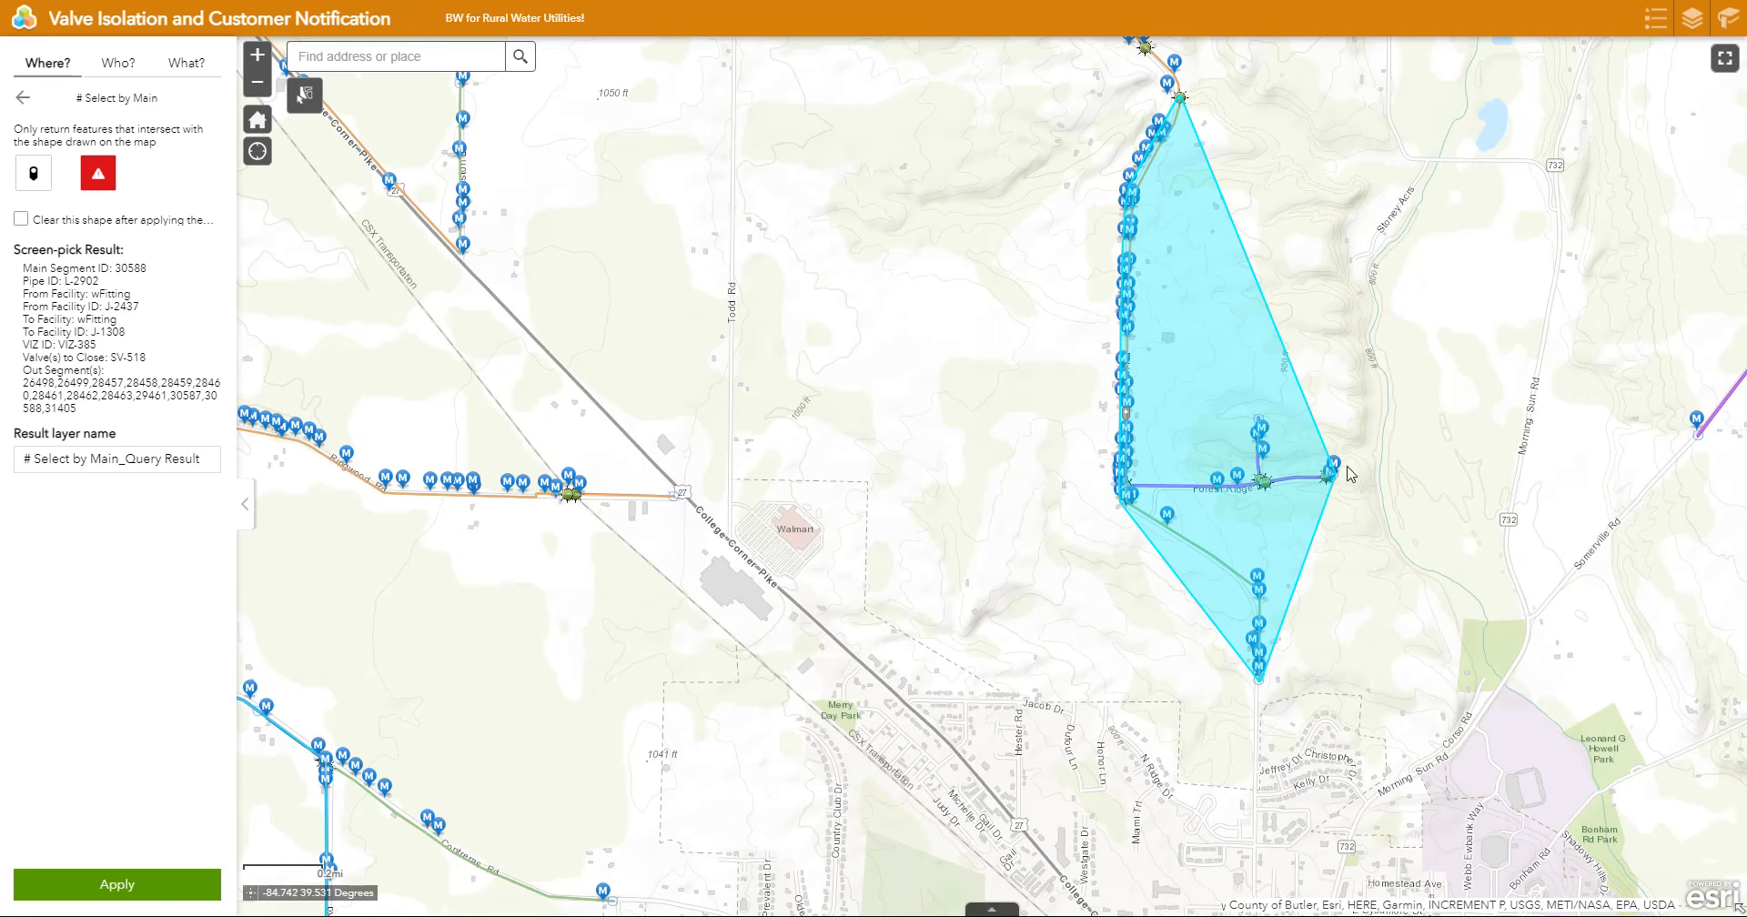
click(117, 886)
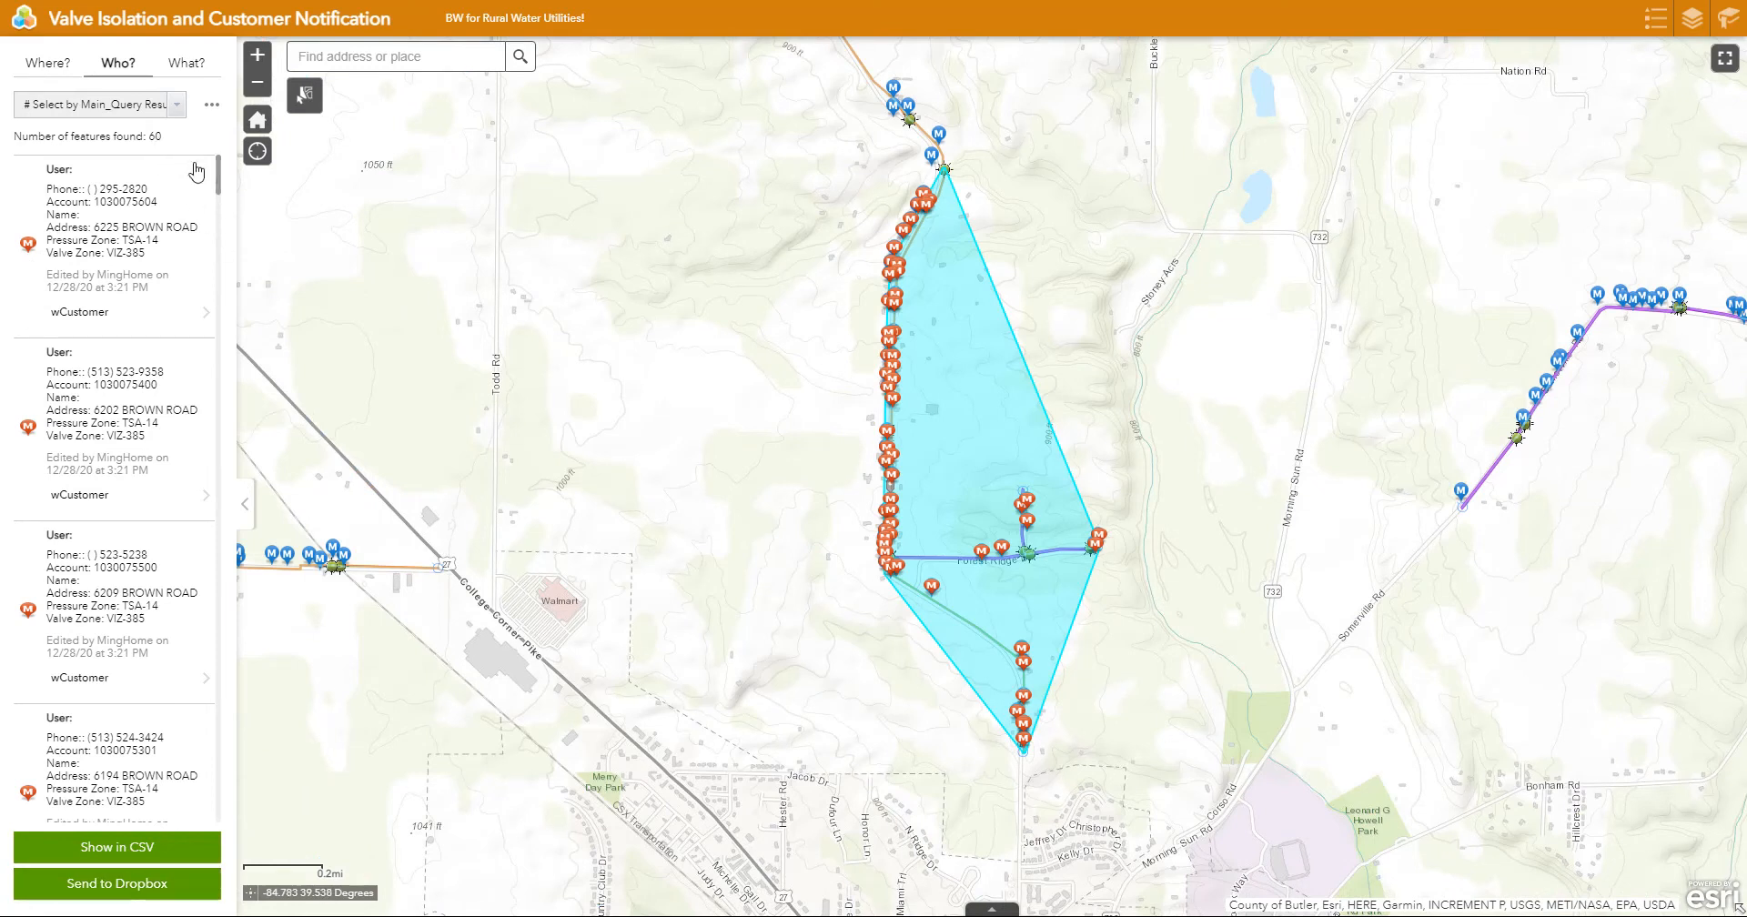
Step: Inspect the details of the valve at the affected area's north end and check the valve to close in the Select by Main pick result
drag(218, 175, 284, 134)
scroll(937, 173, up, 3)
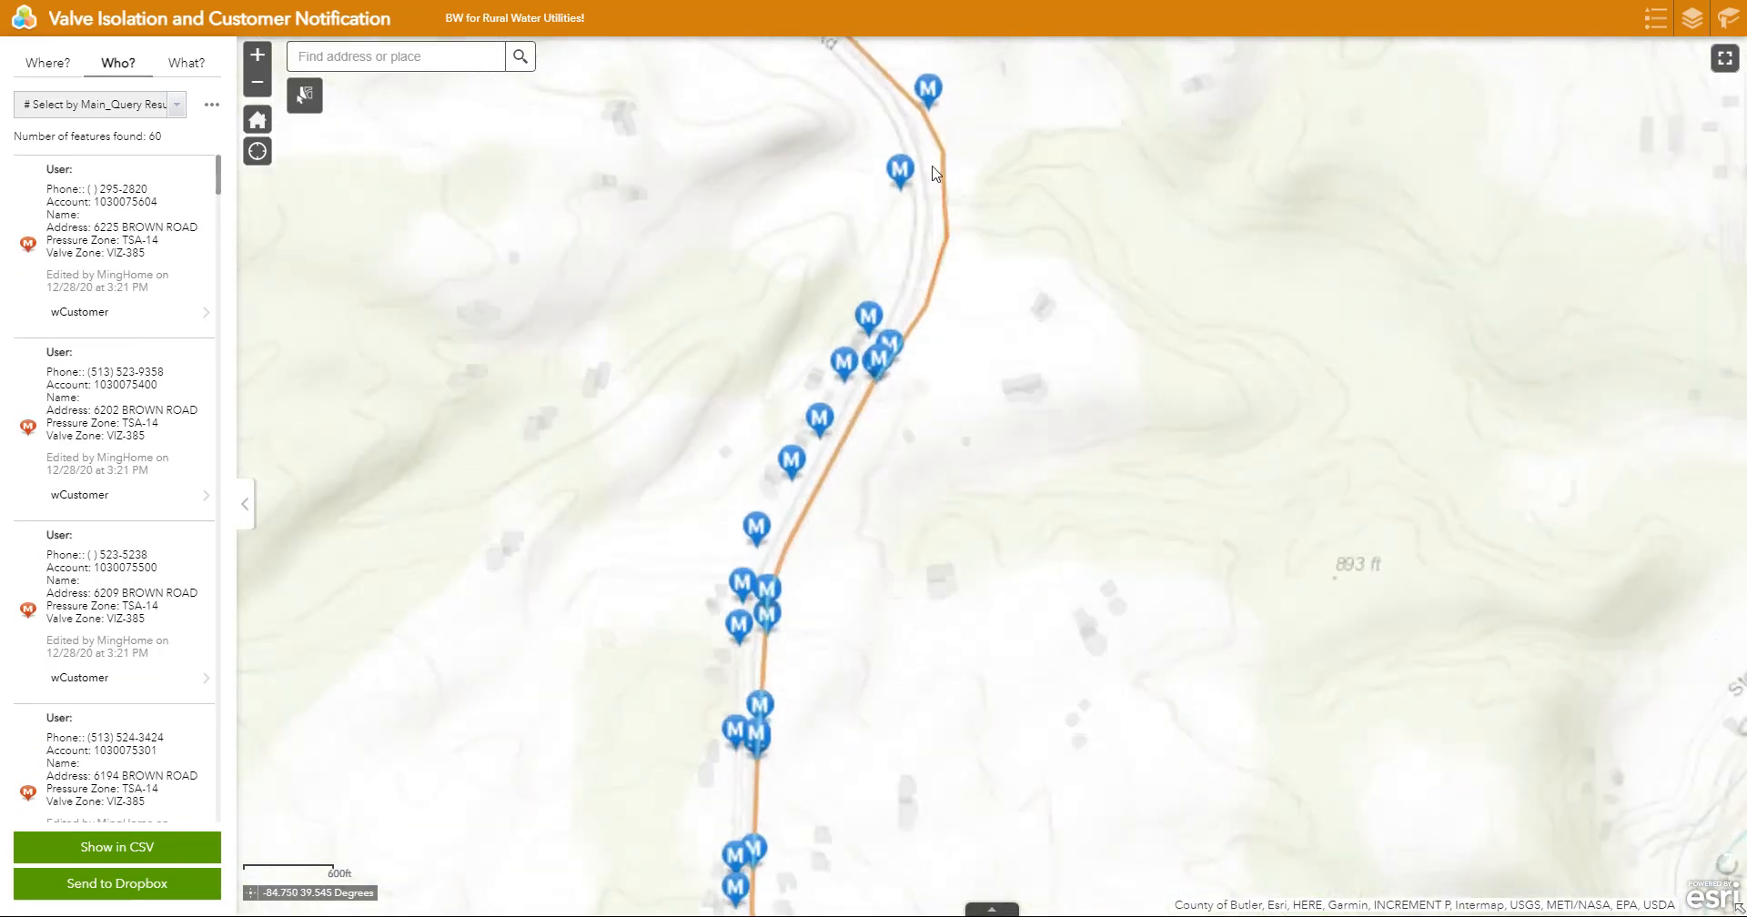
scroll(947, 172, up, 2)
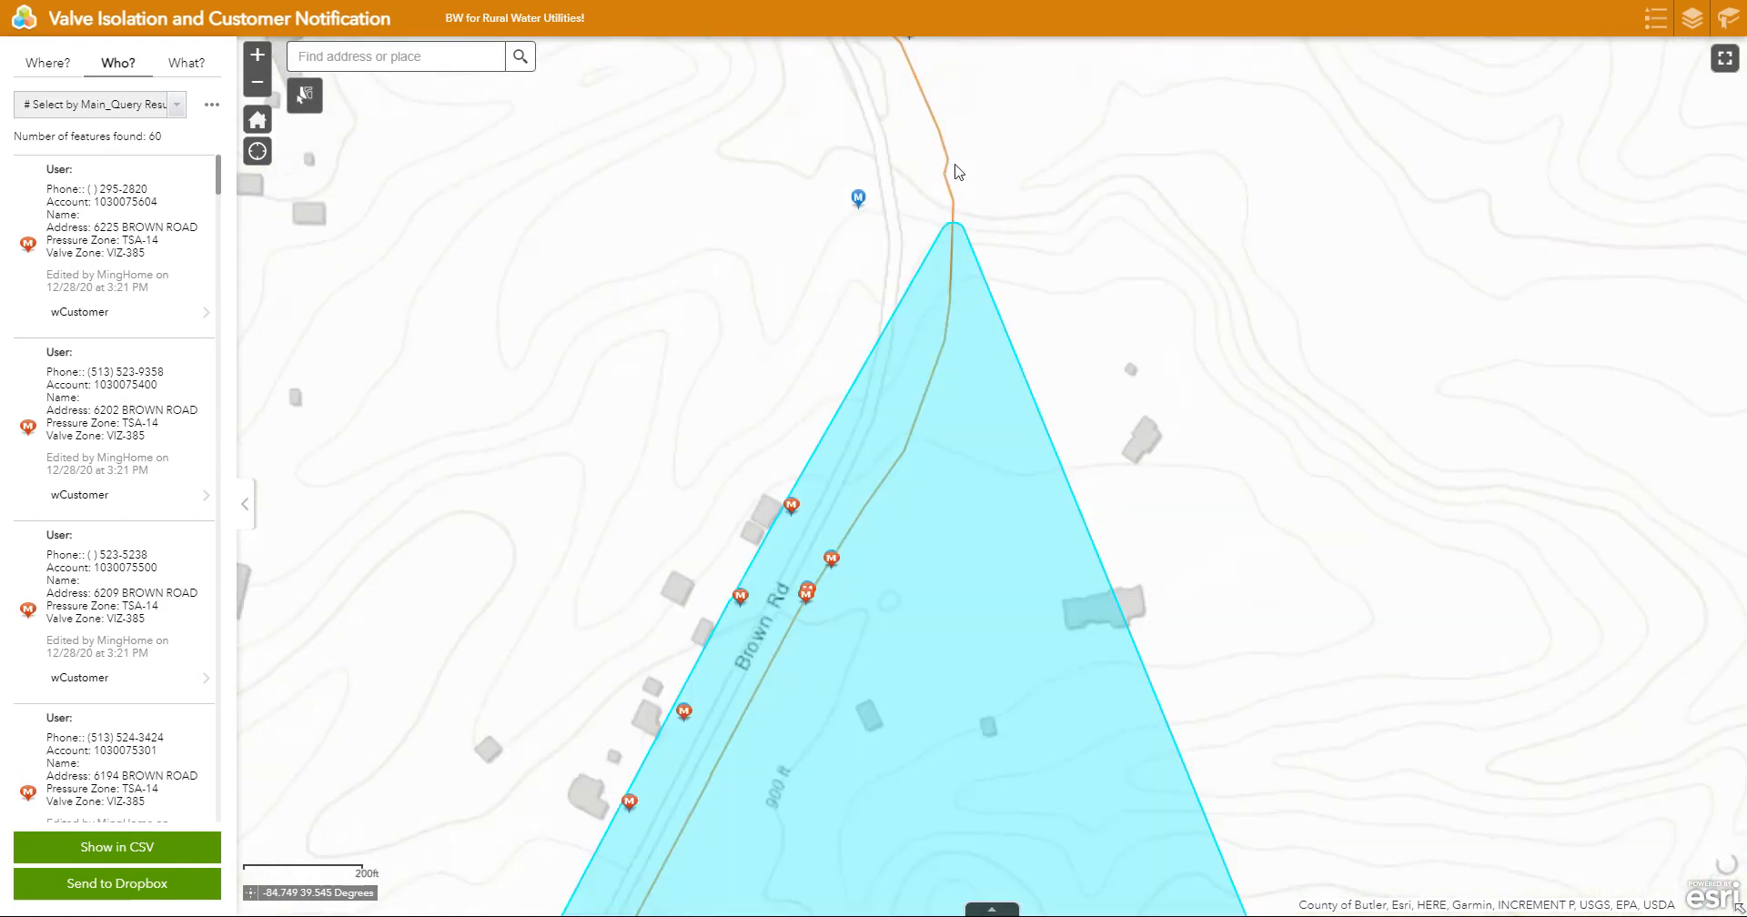
click(953, 237)
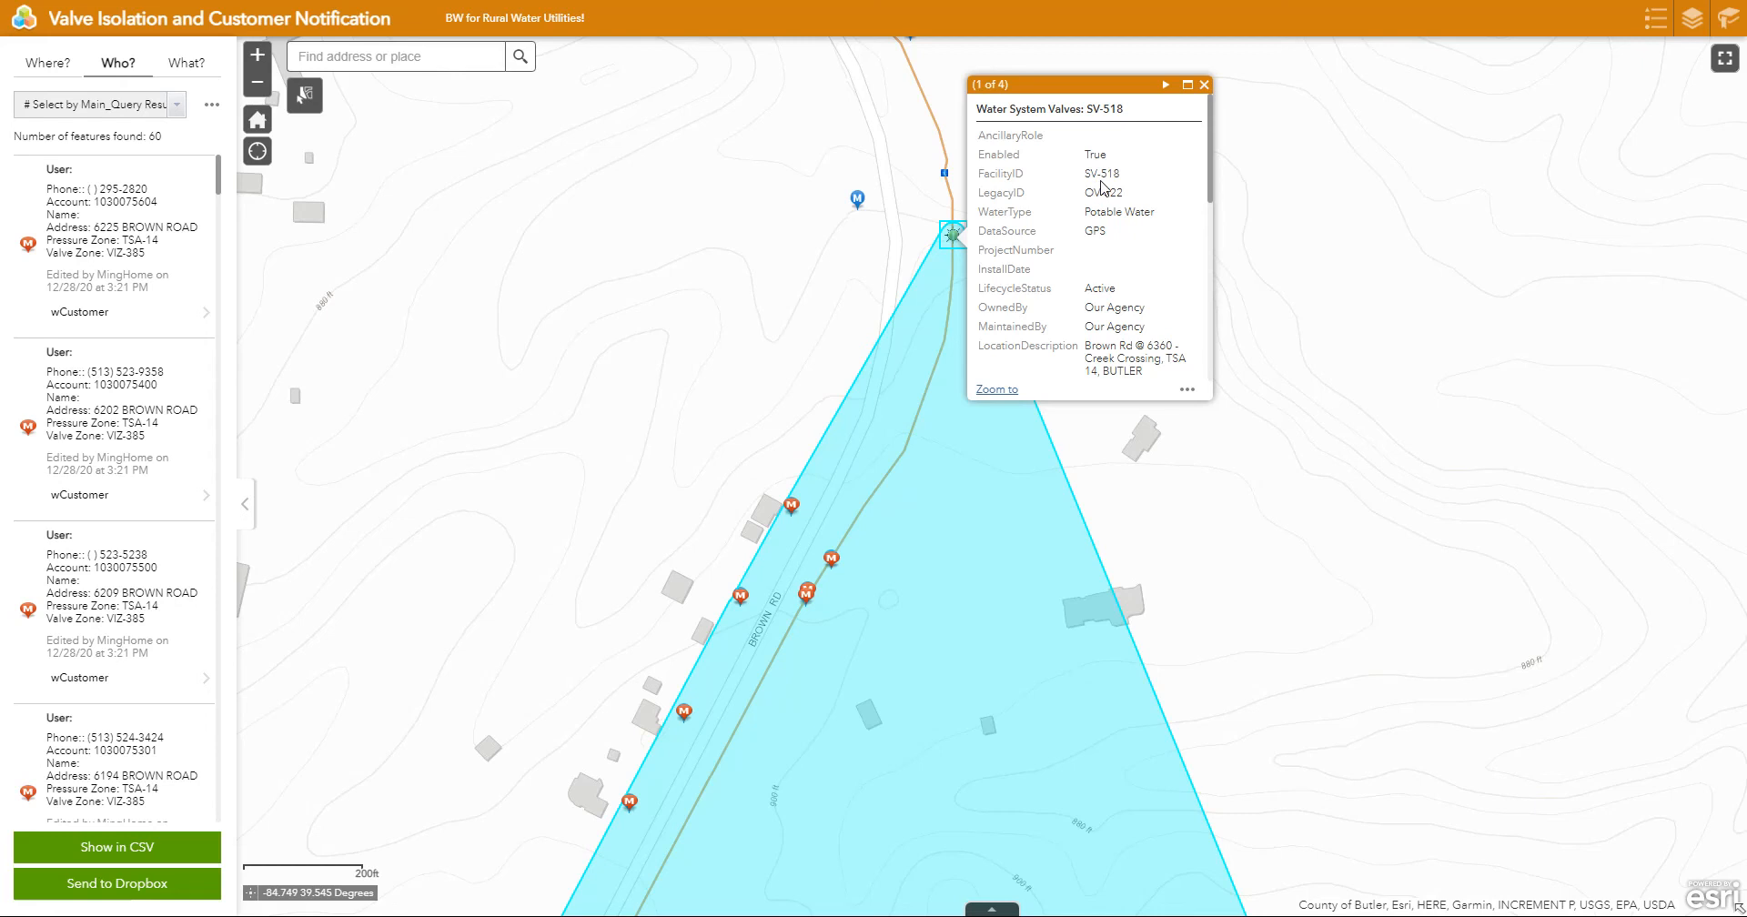
click(37, 66)
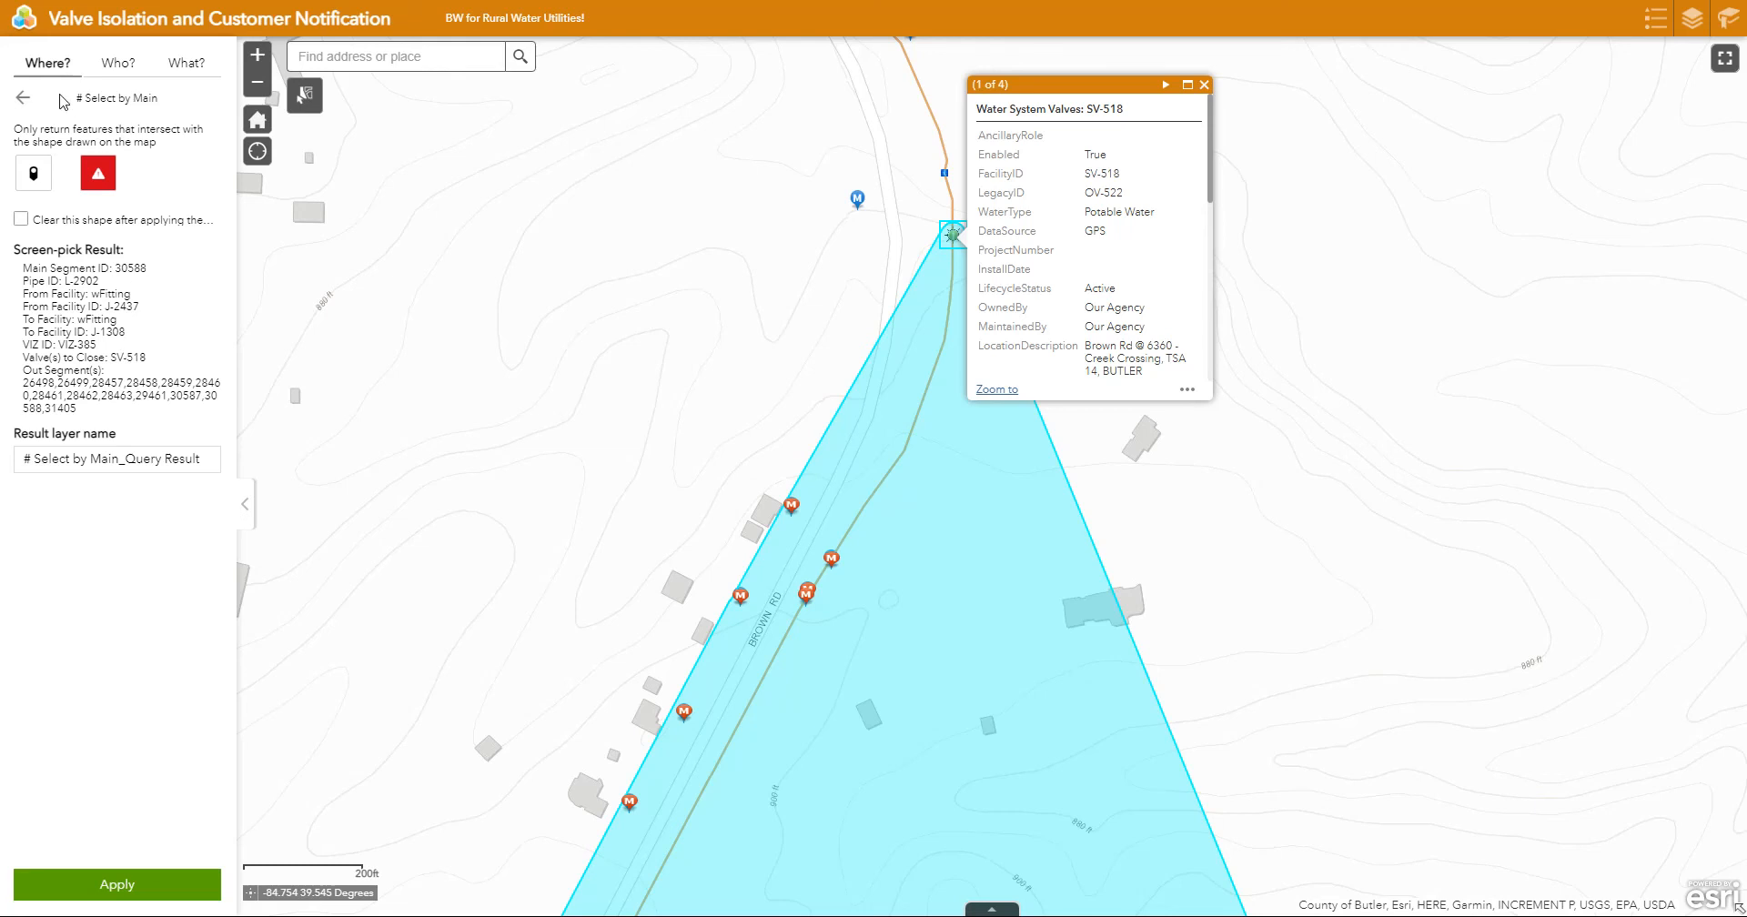
click(102, 63)
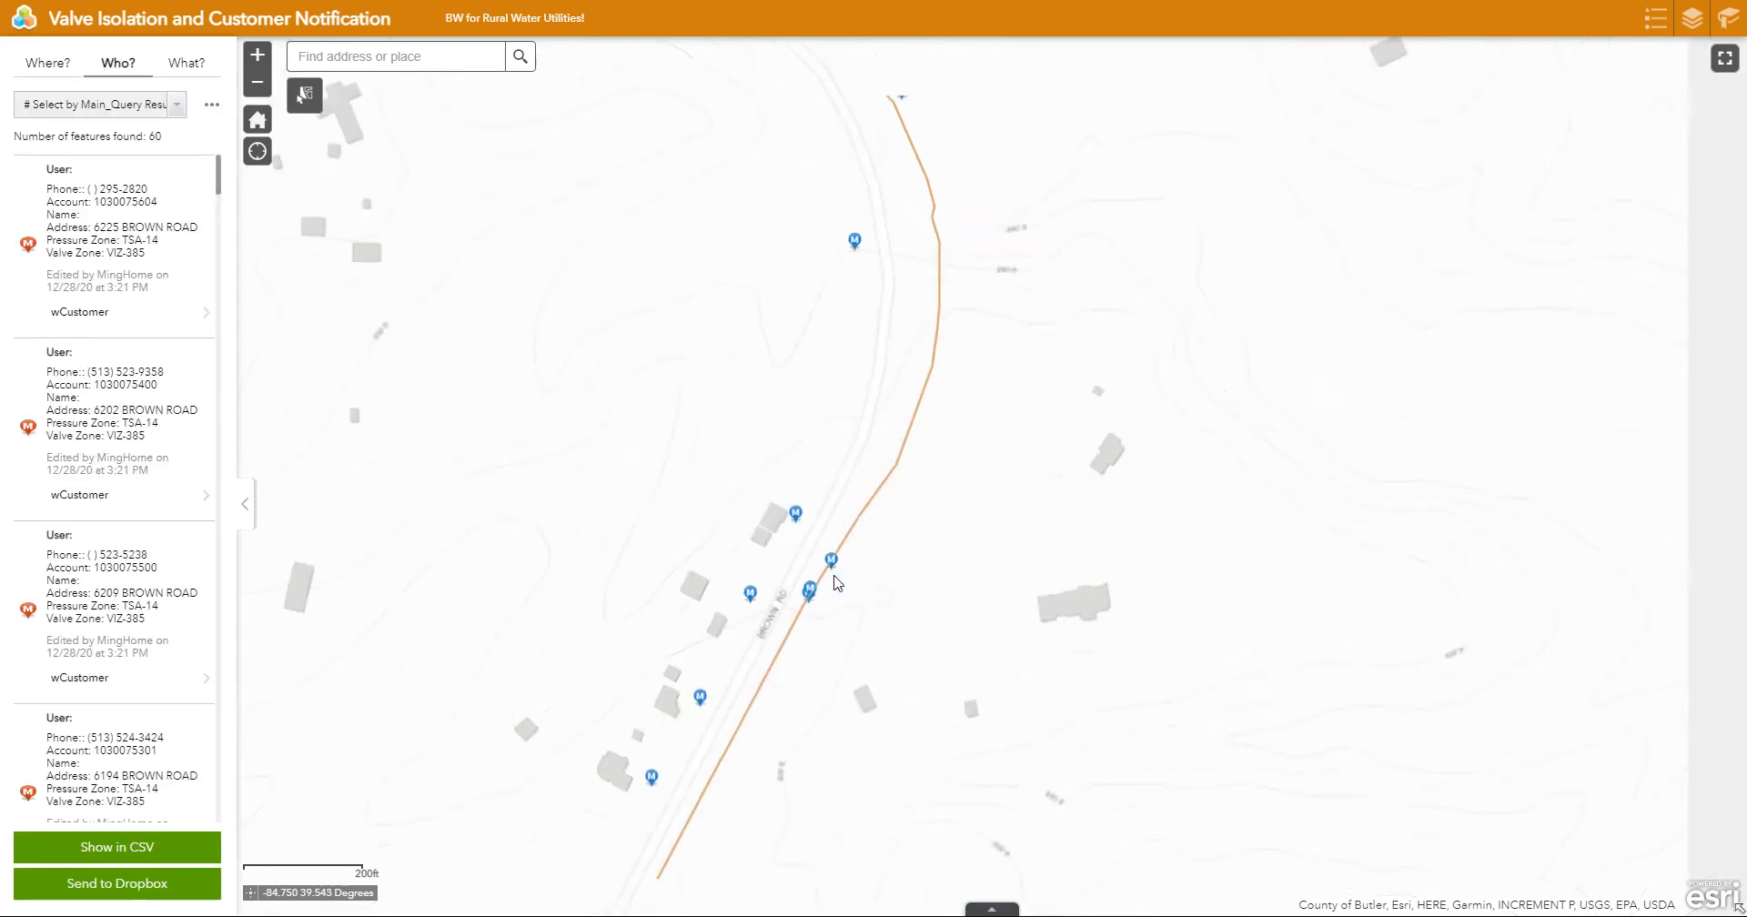
Step: Close the valve details and remove the Select by Main query result
scroll(838, 583, down, 3)
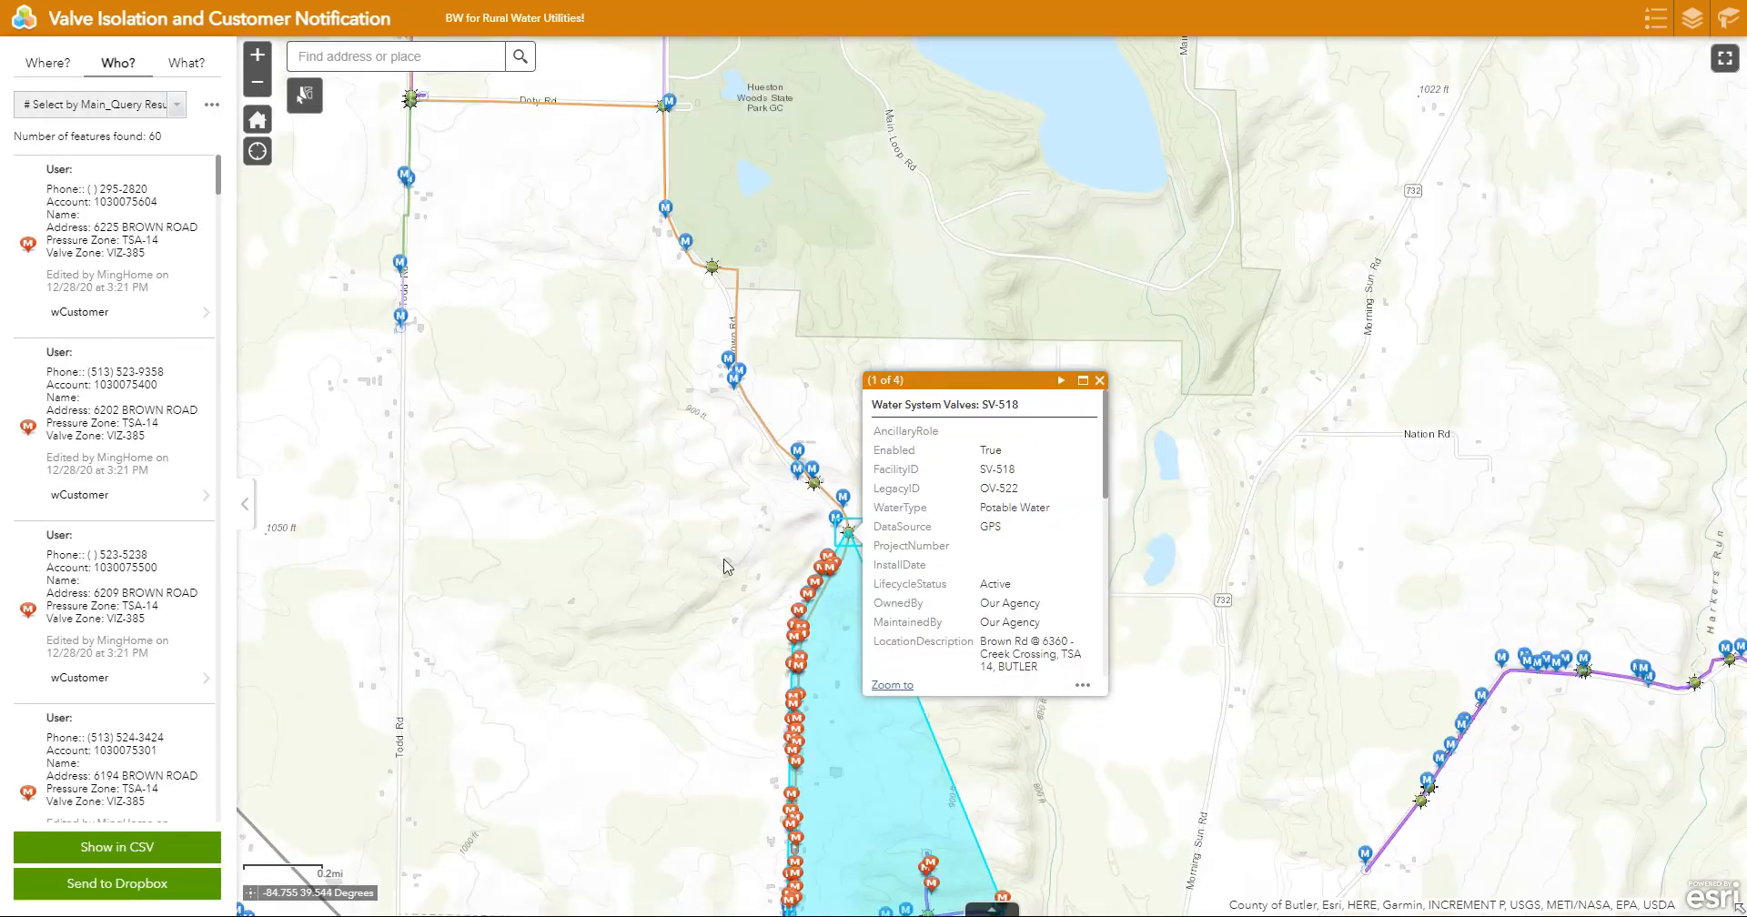
scroll(770, 572, down, 1)
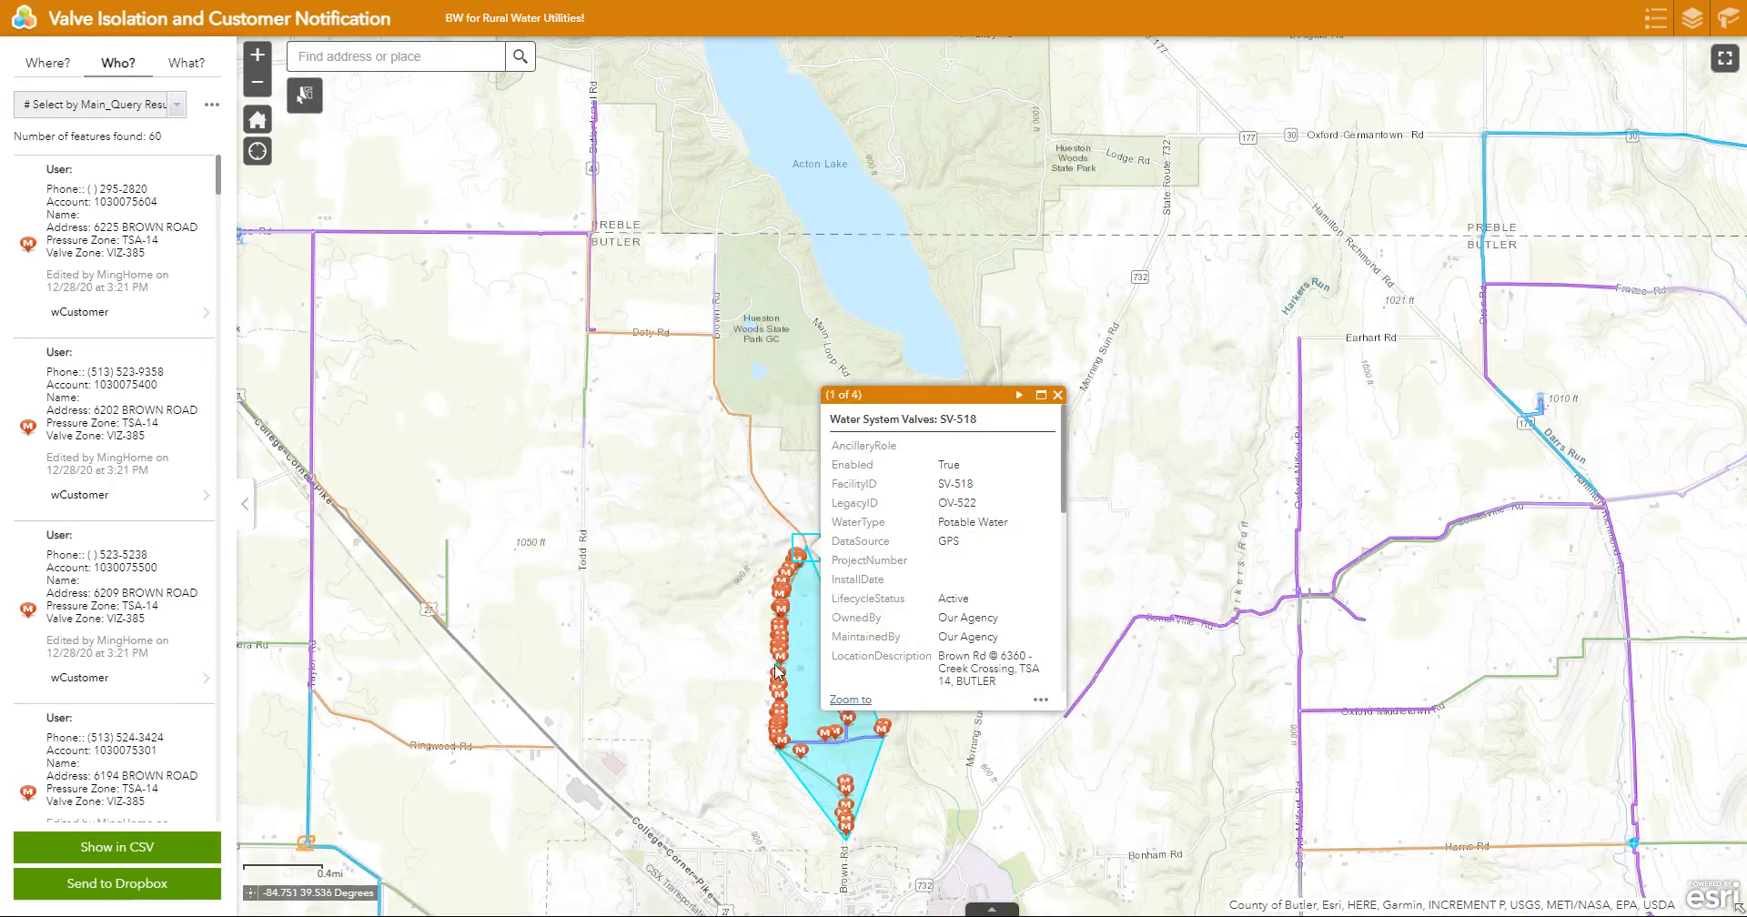
drag(751, 662, 796, 371)
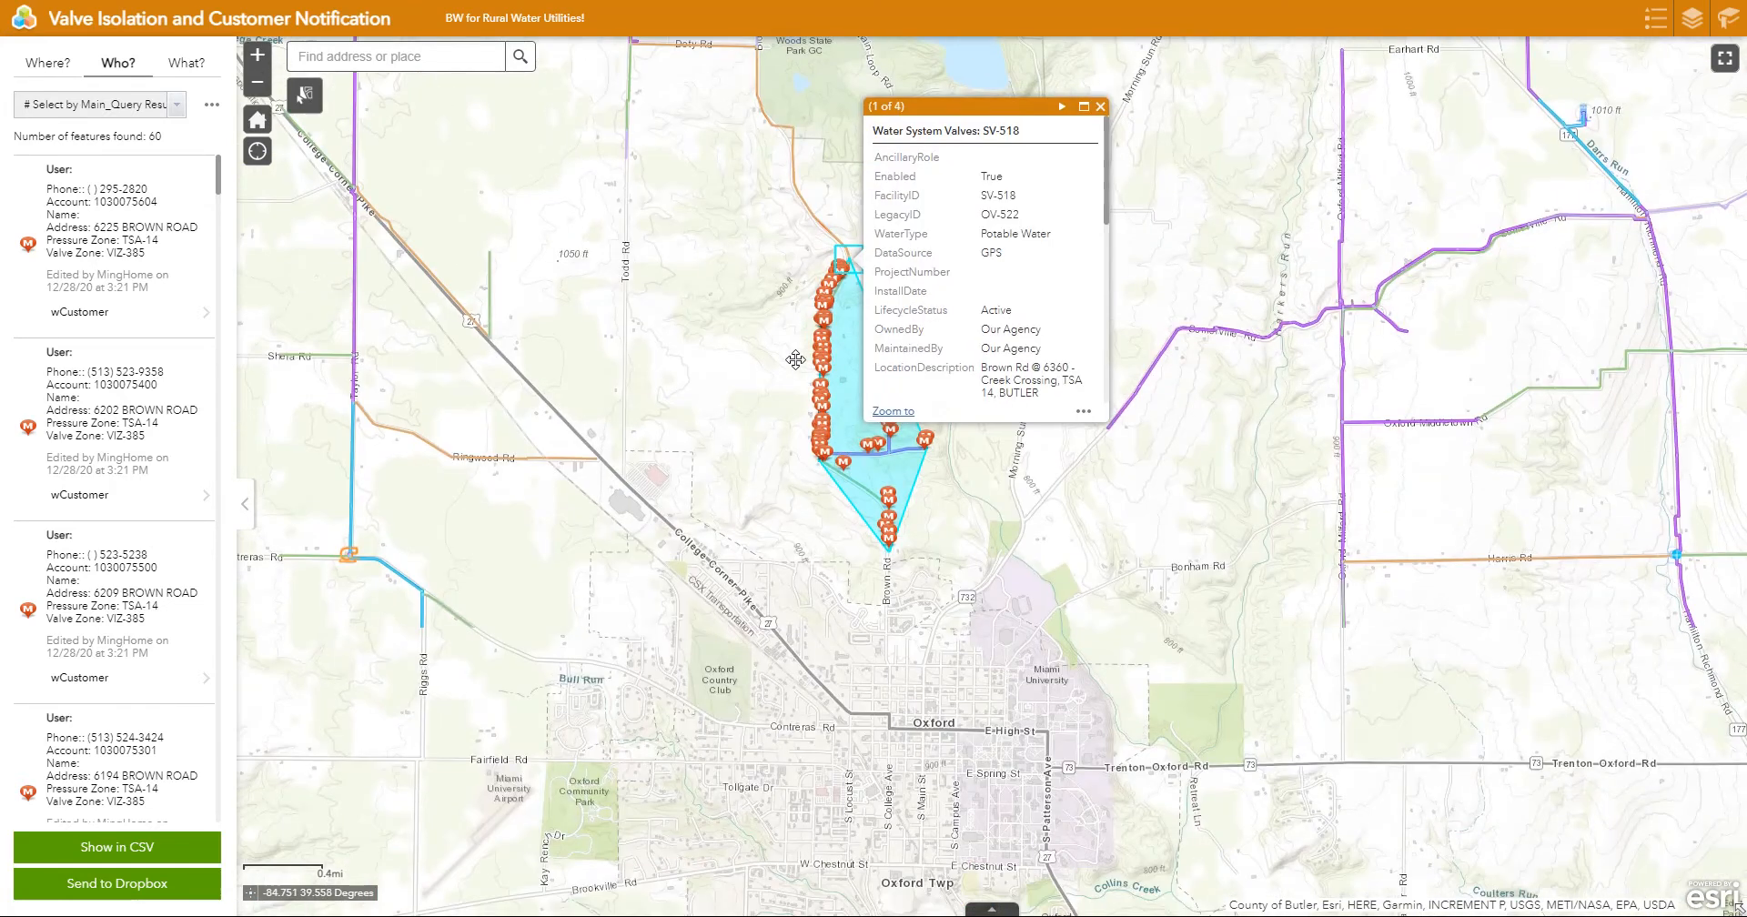
click(1101, 105)
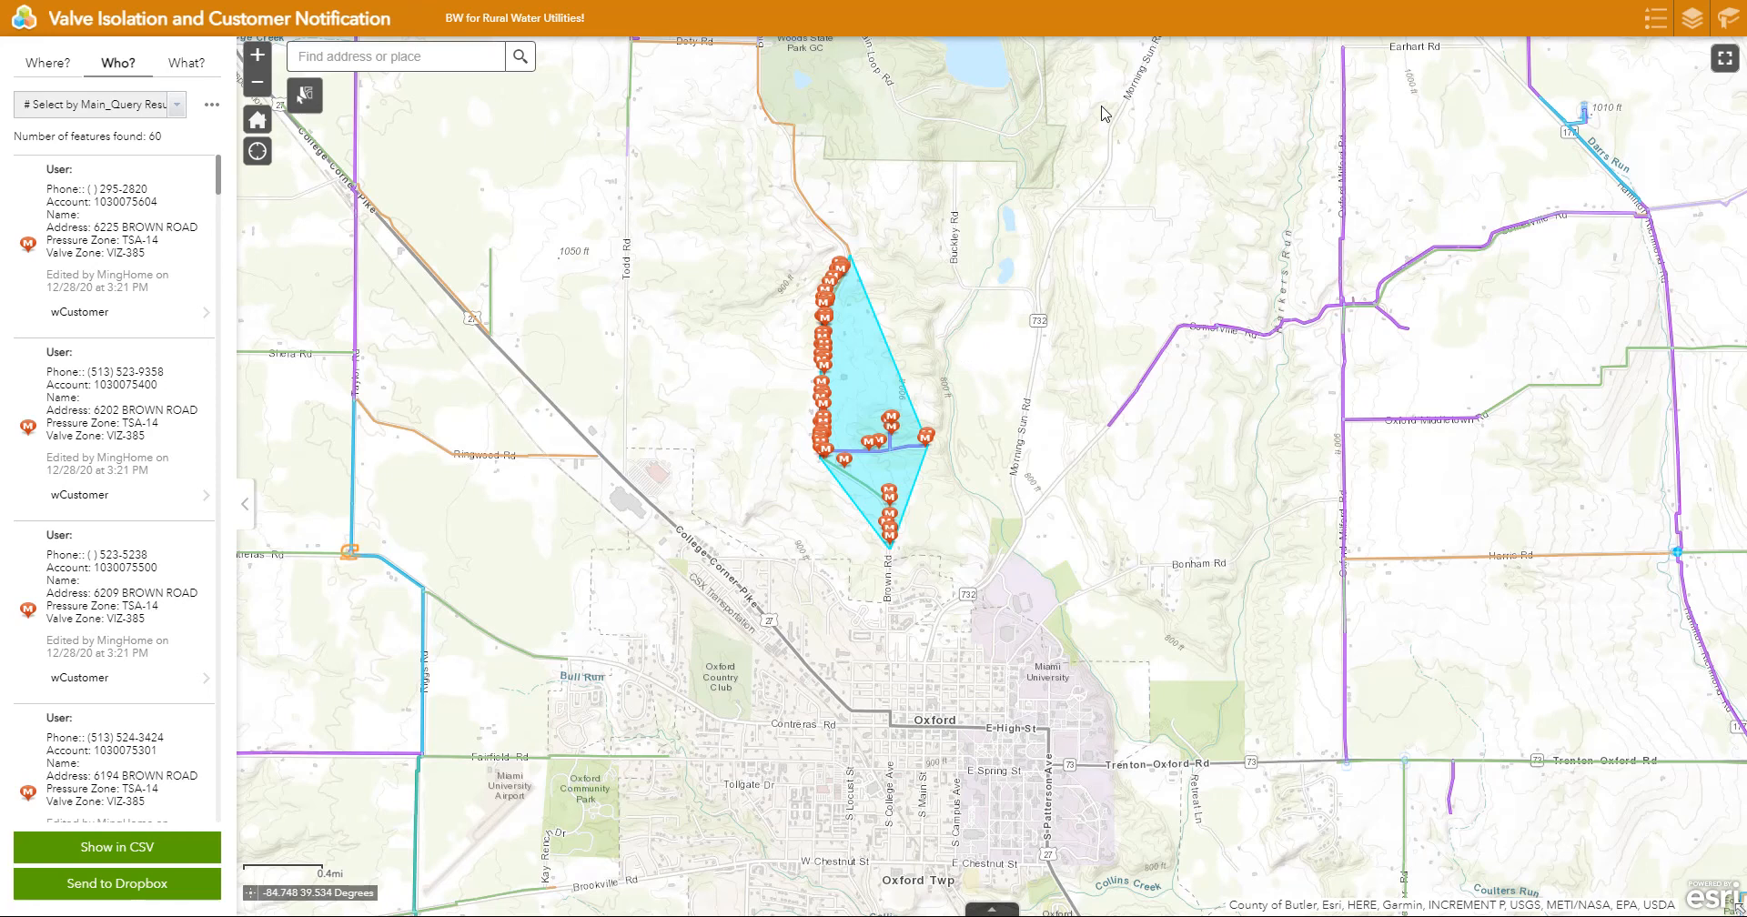
scroll(858, 386, up, 1)
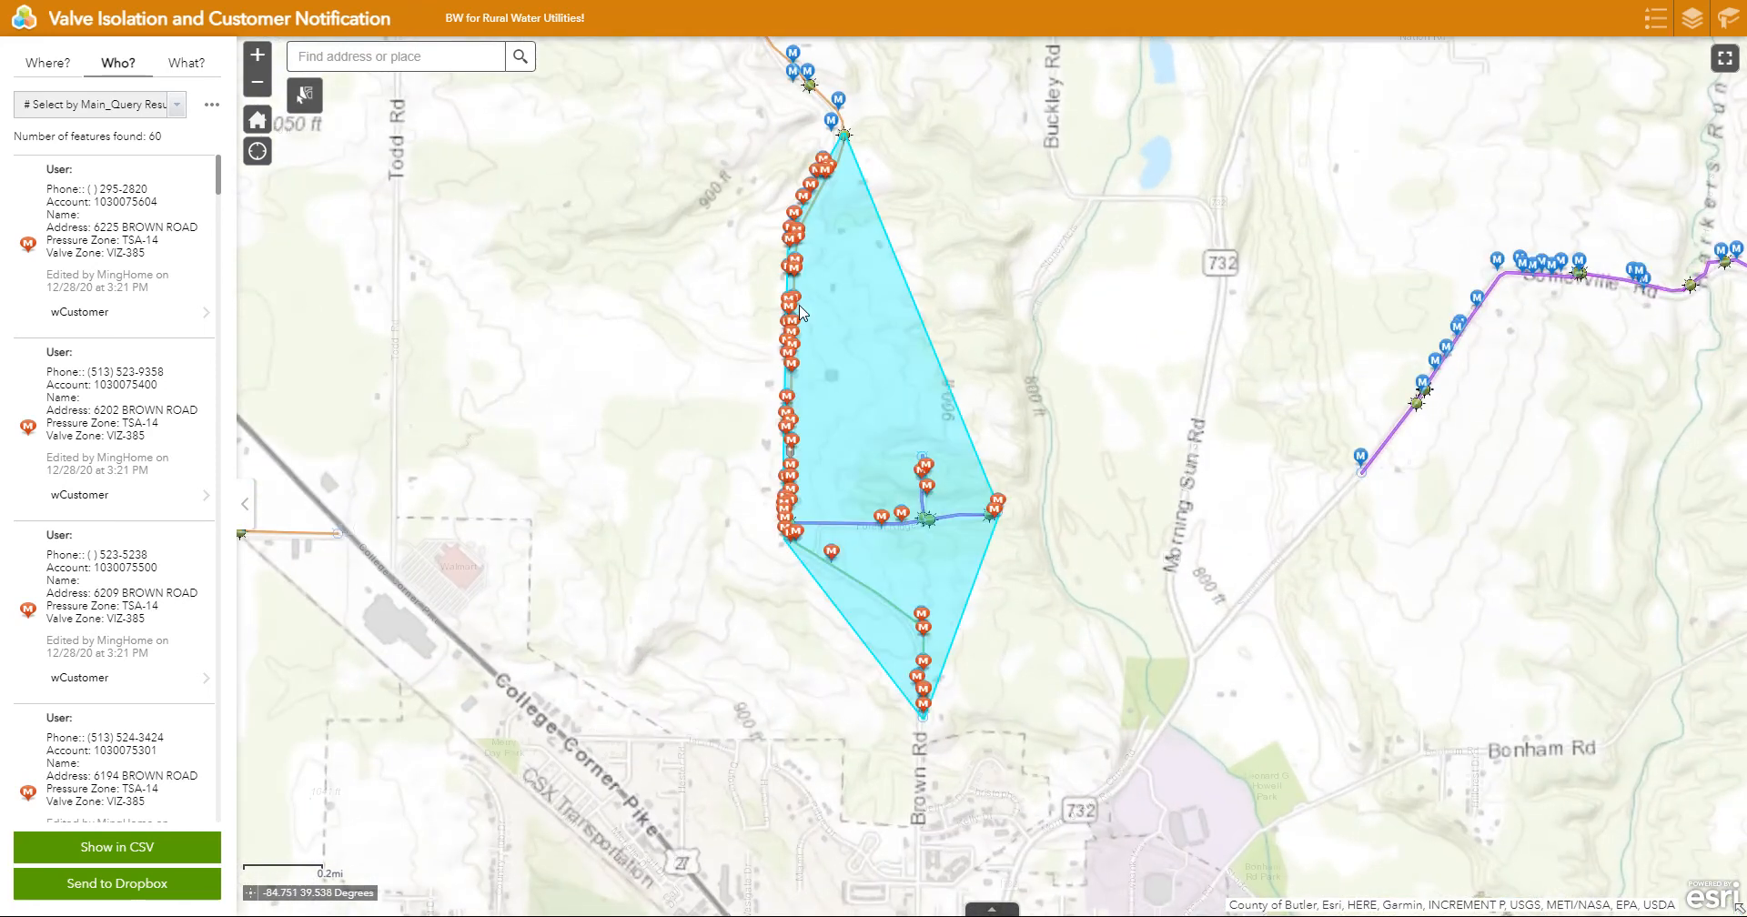
click(212, 106)
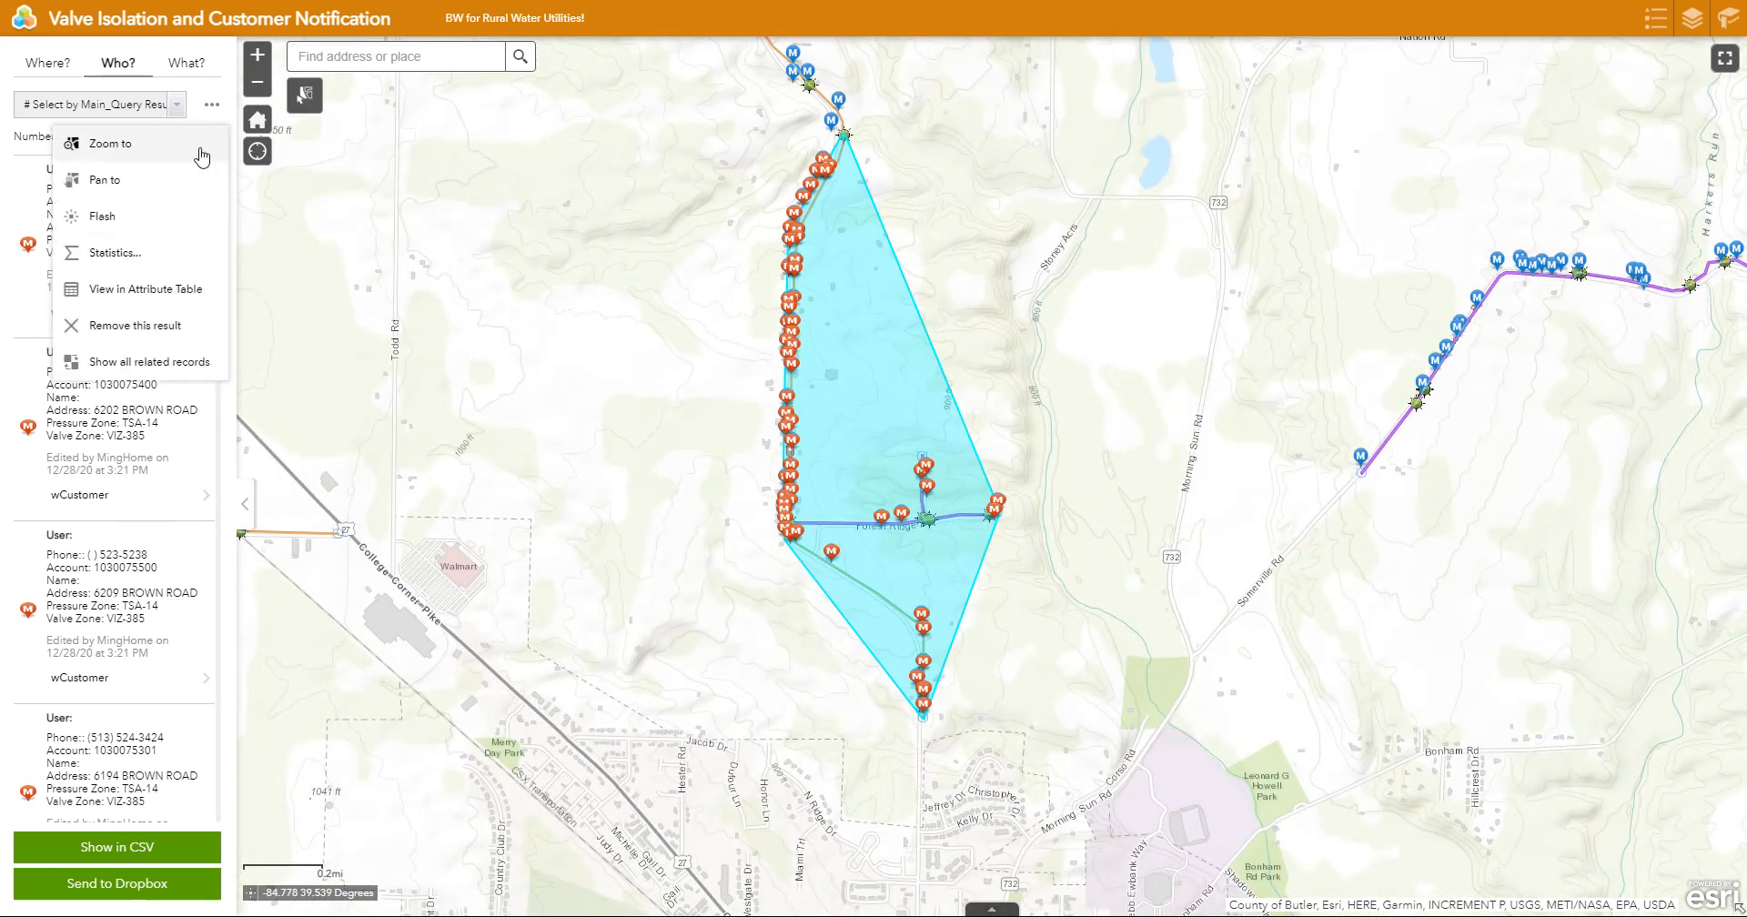
click(123, 335)
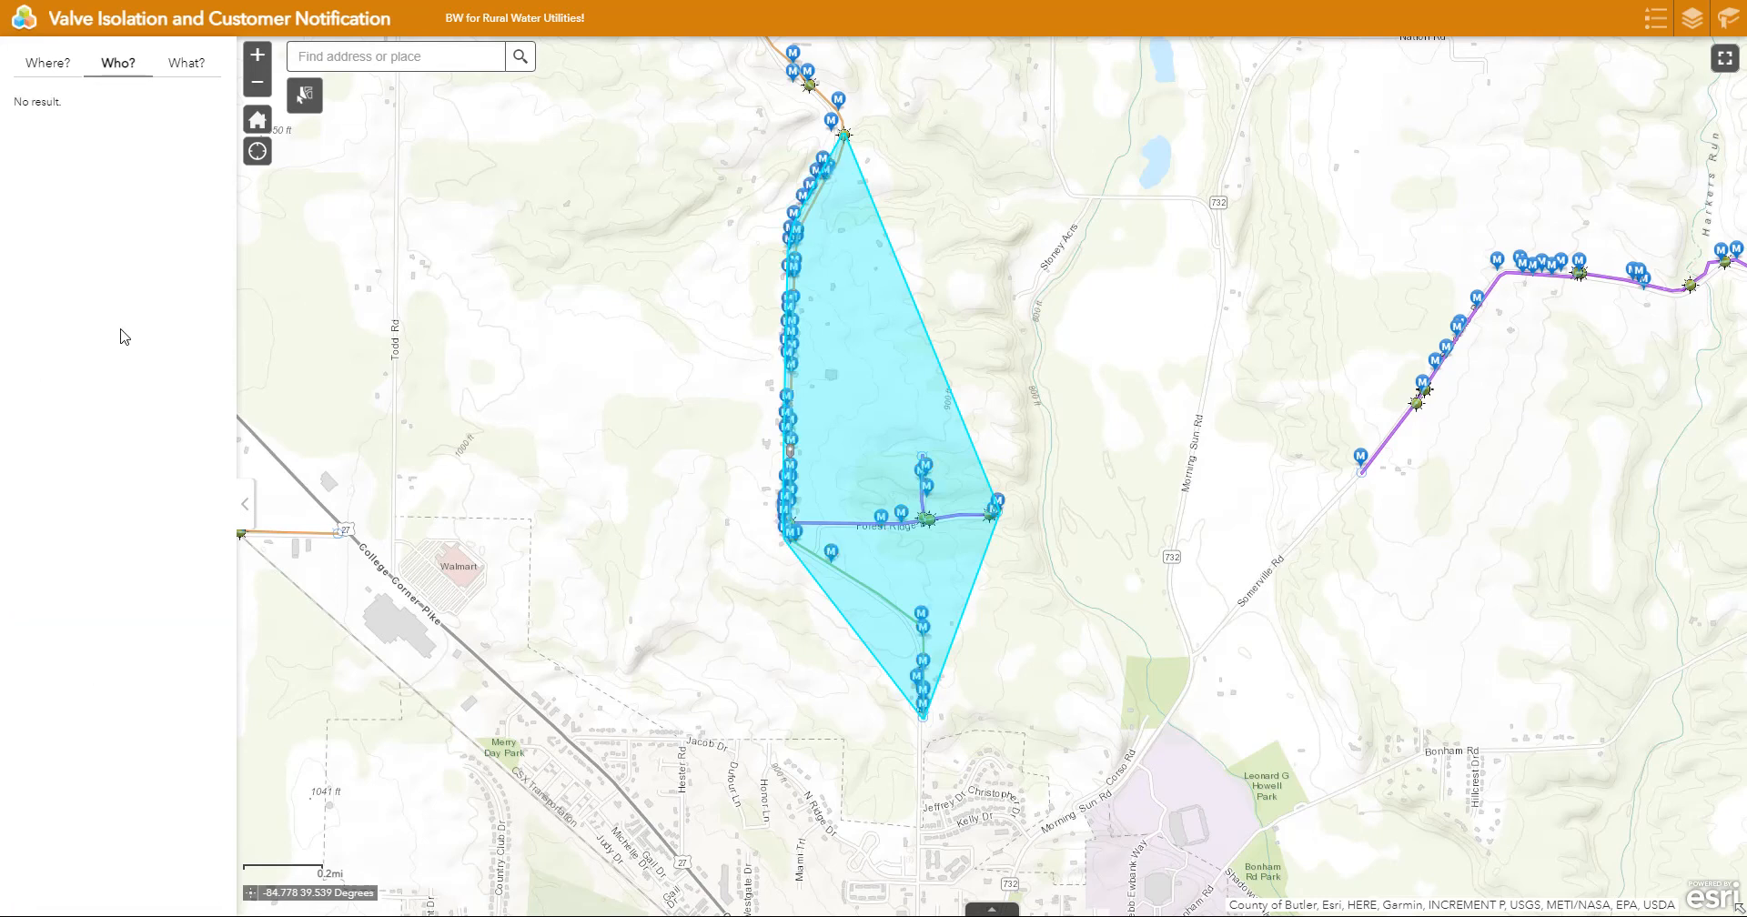
Step: Select connections by a freehand polygon around the Forest Ridge Dr and southern Brown Rd customers, and apply the selection
click(50, 68)
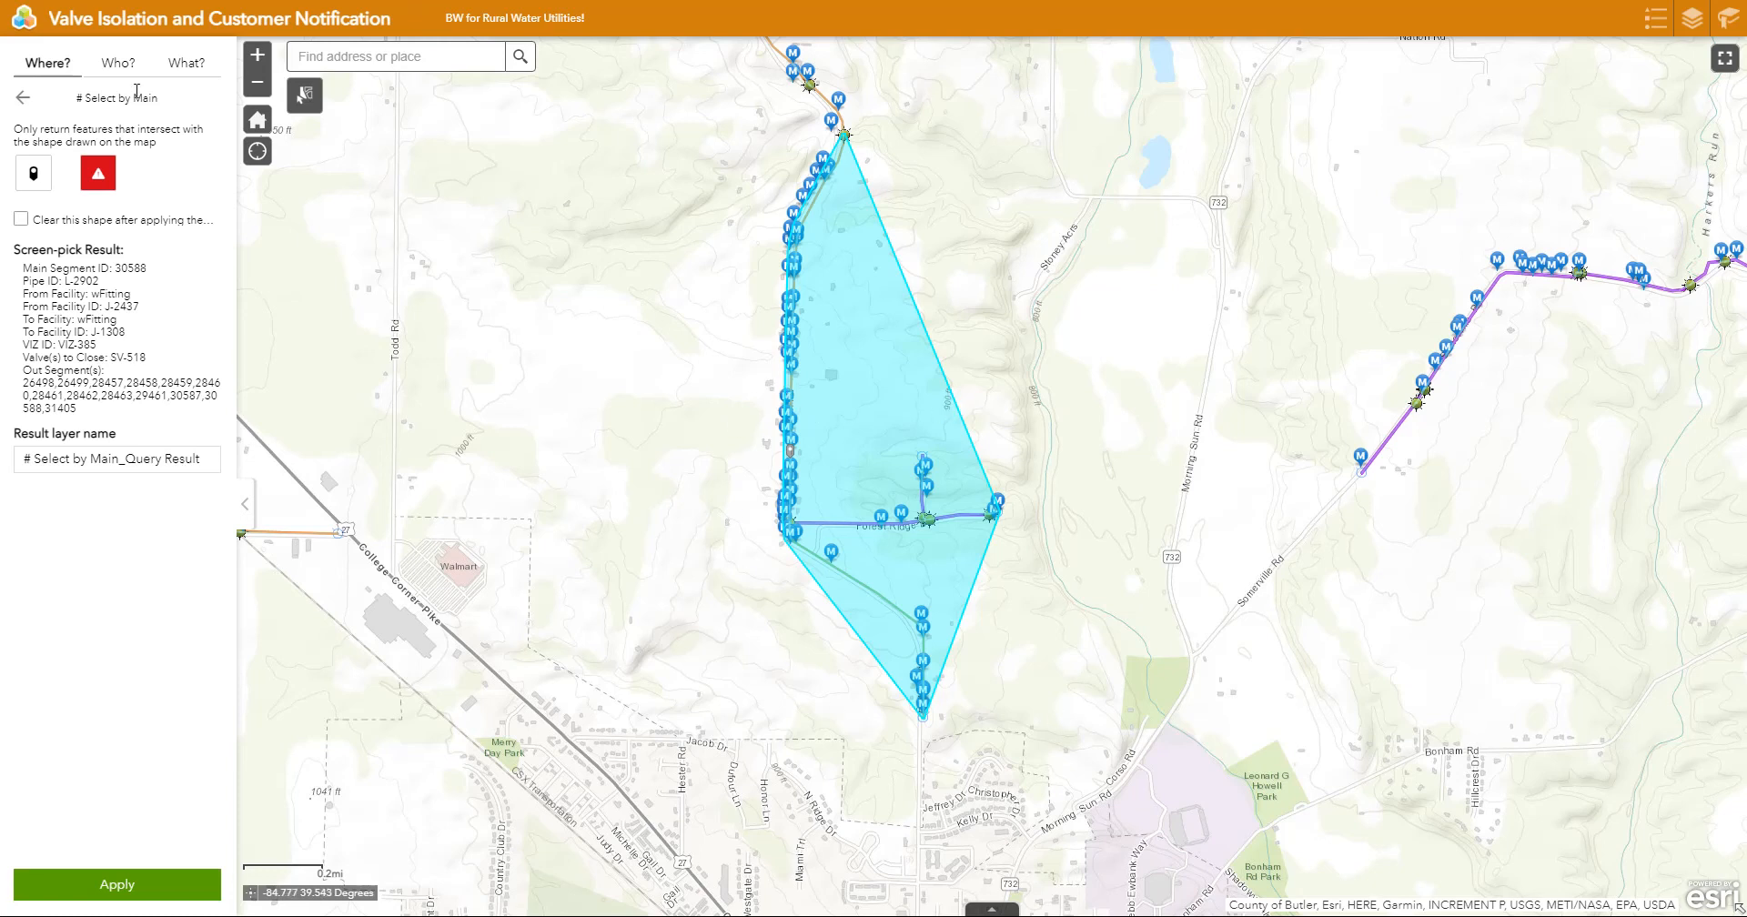
click(23, 98)
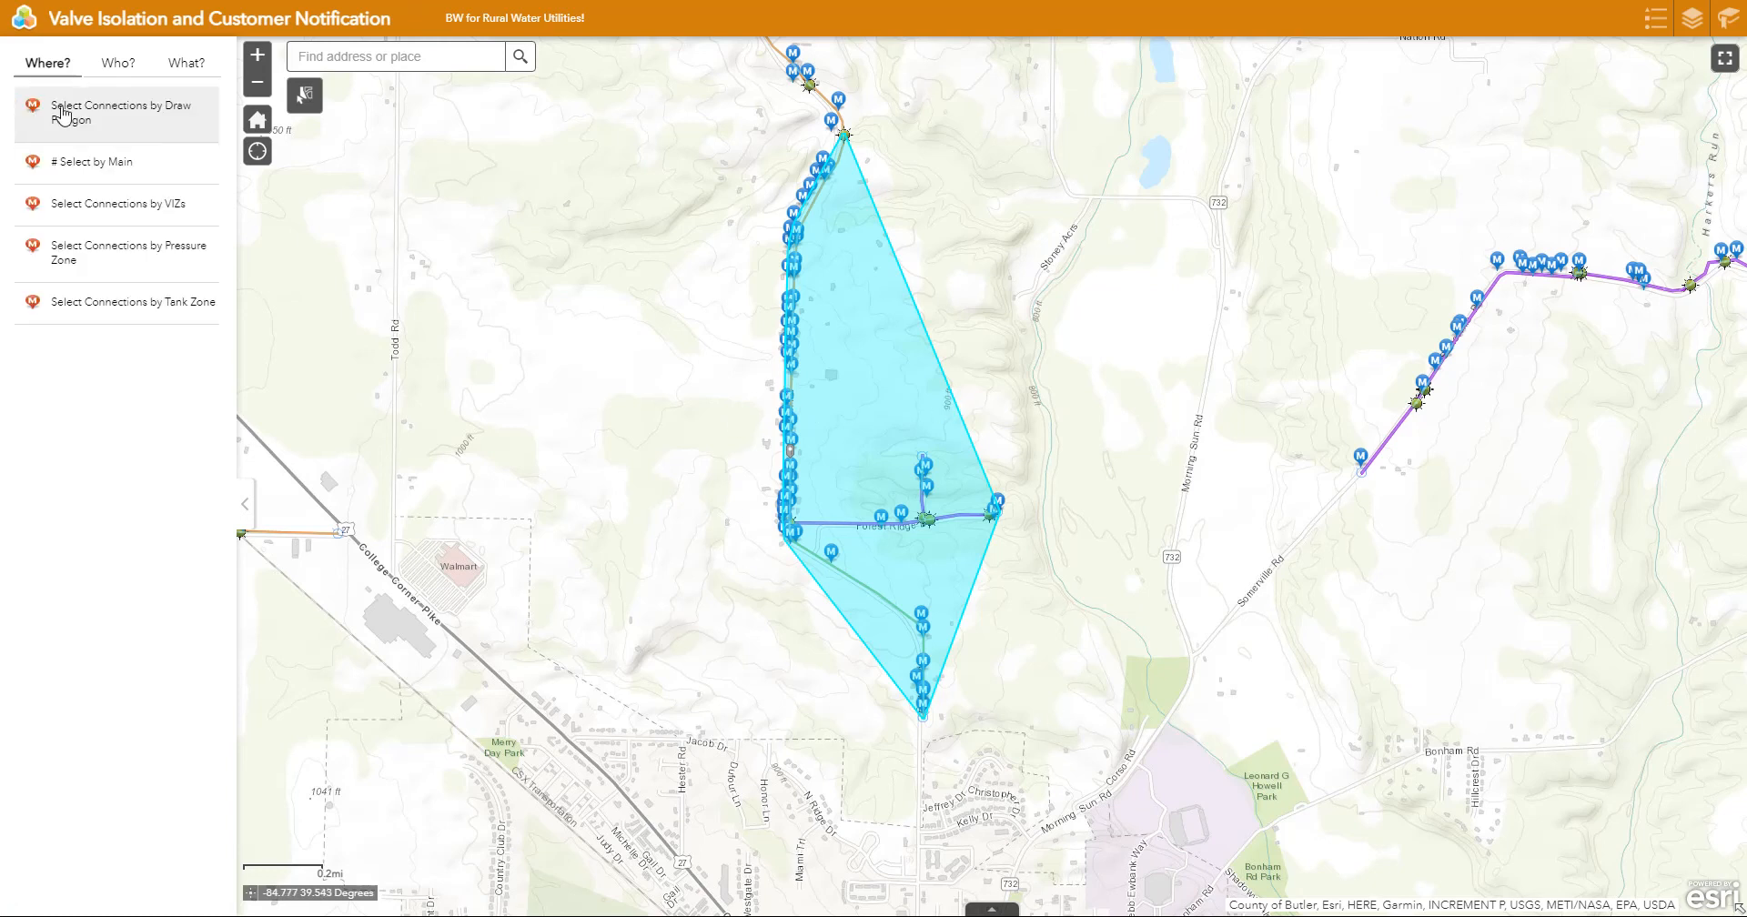
click(63, 113)
click(37, 179)
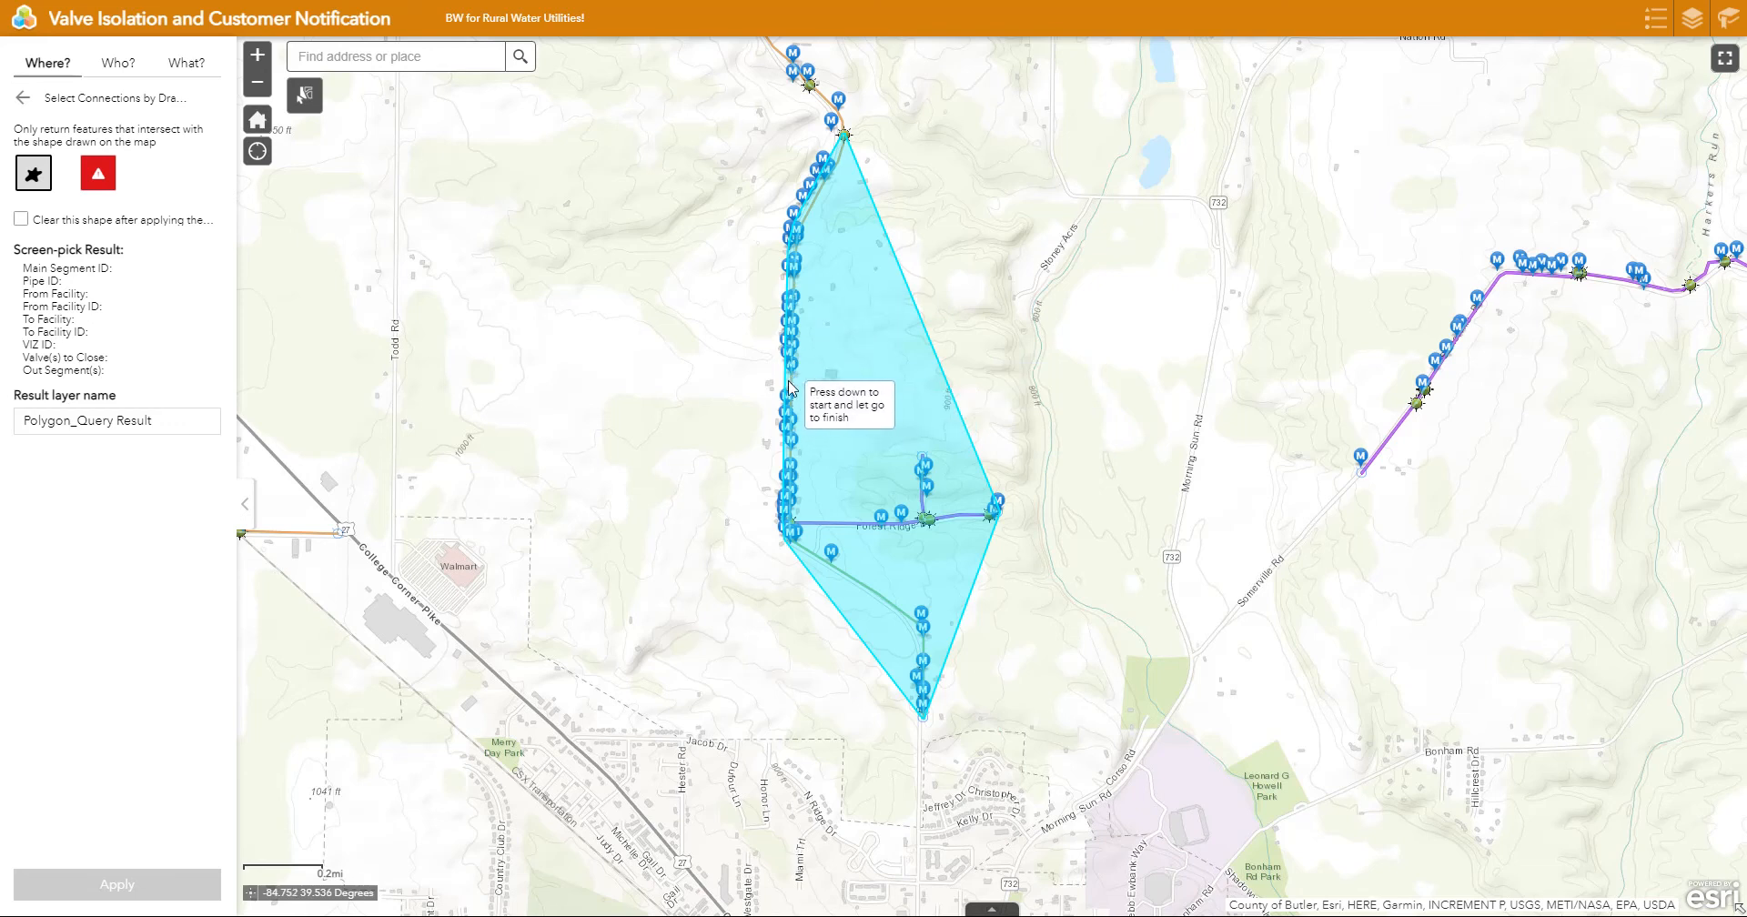
mouse_move(778, 379)
mouse_down()
mouse_move(730, 427)
mouse_move(817, 646)
mouse_move(923, 741)
mouse_move(1069, 621)
mouse_move(1076, 491)
mouse_move(946, 423)
mouse_move(847, 396)
mouse_up()
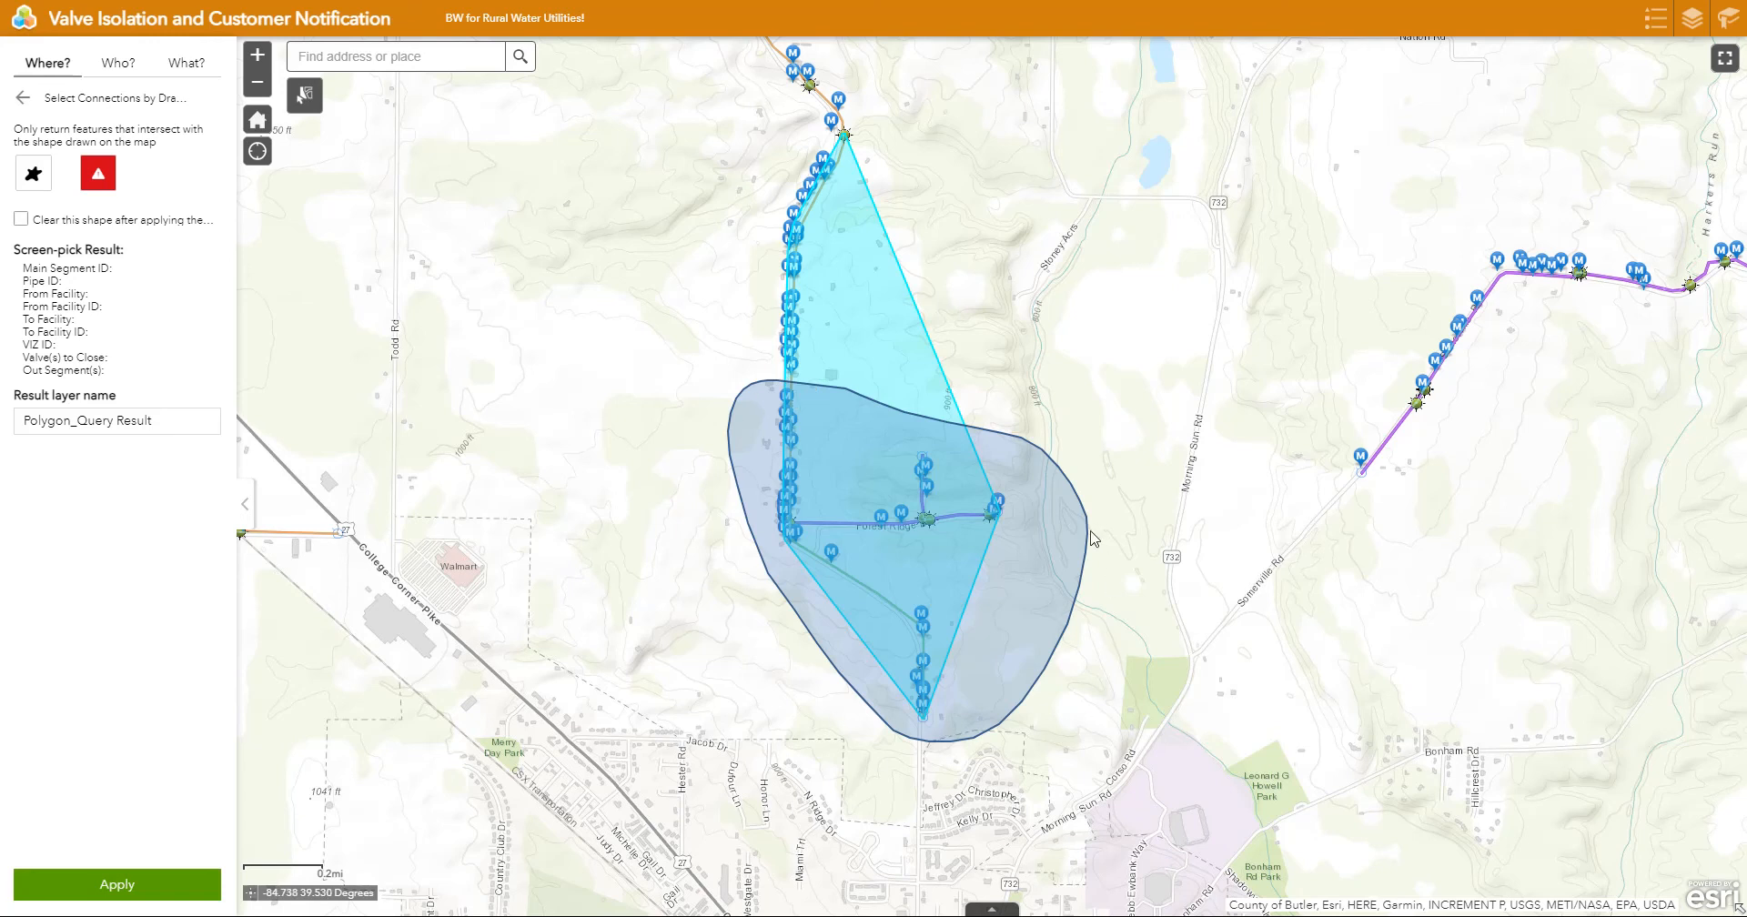
click(117, 892)
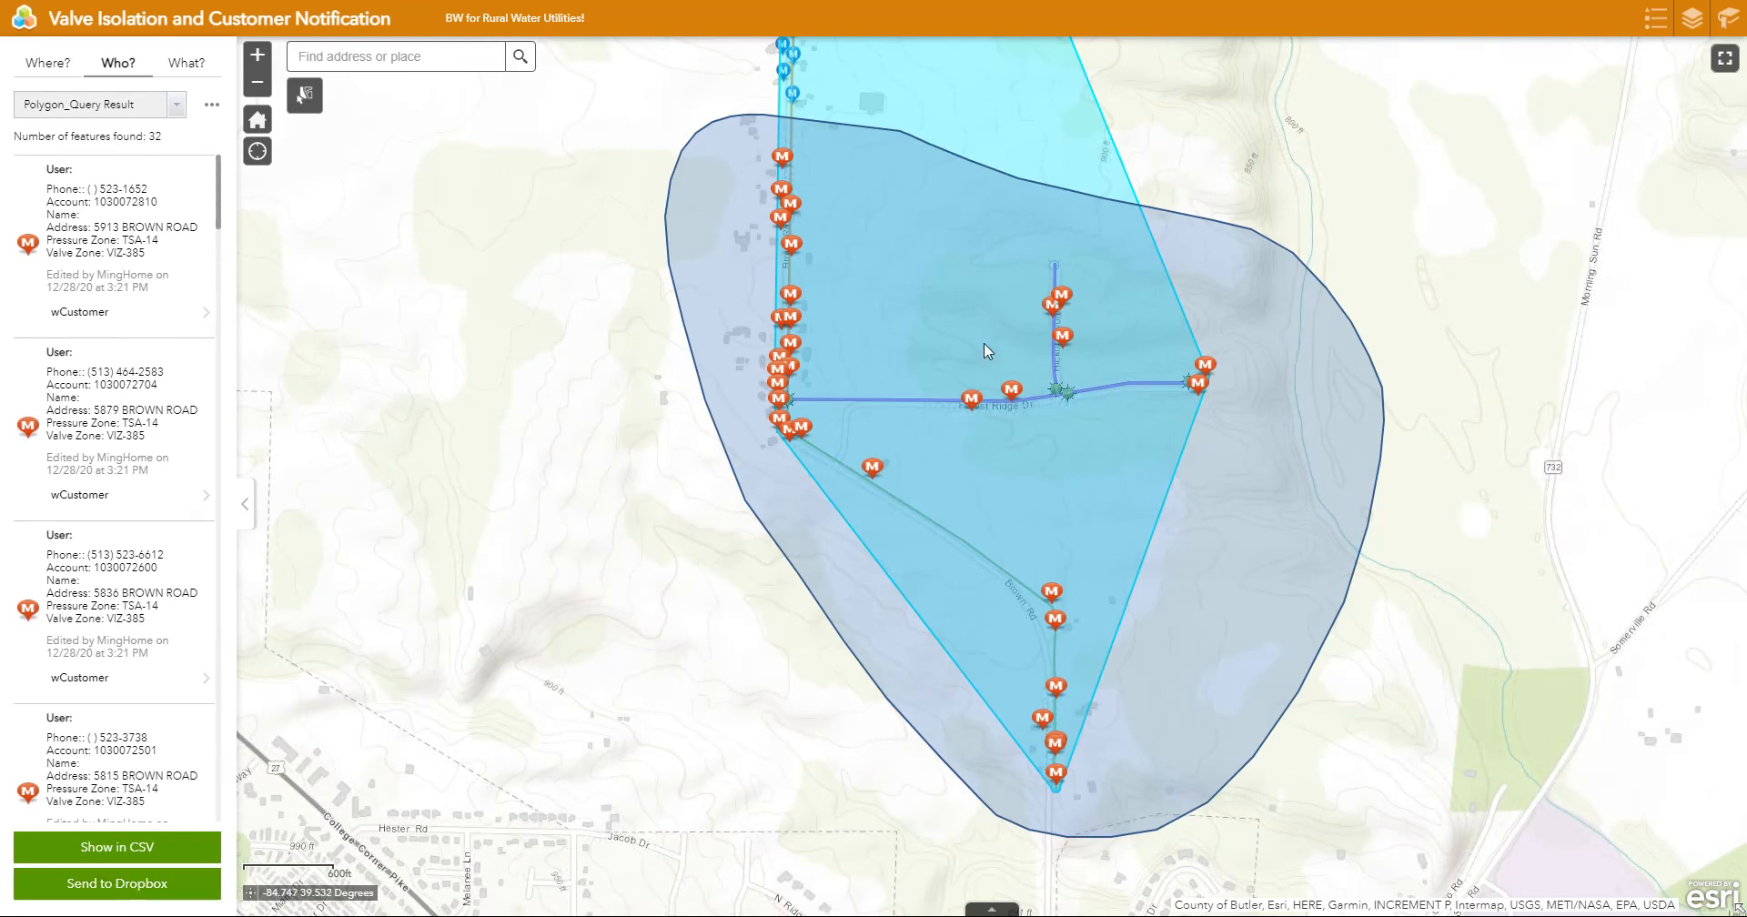
Step: Remove the polygon query result and clear both the drawn polygon and the highlighted isolation area from the map
click(215, 105)
click(132, 328)
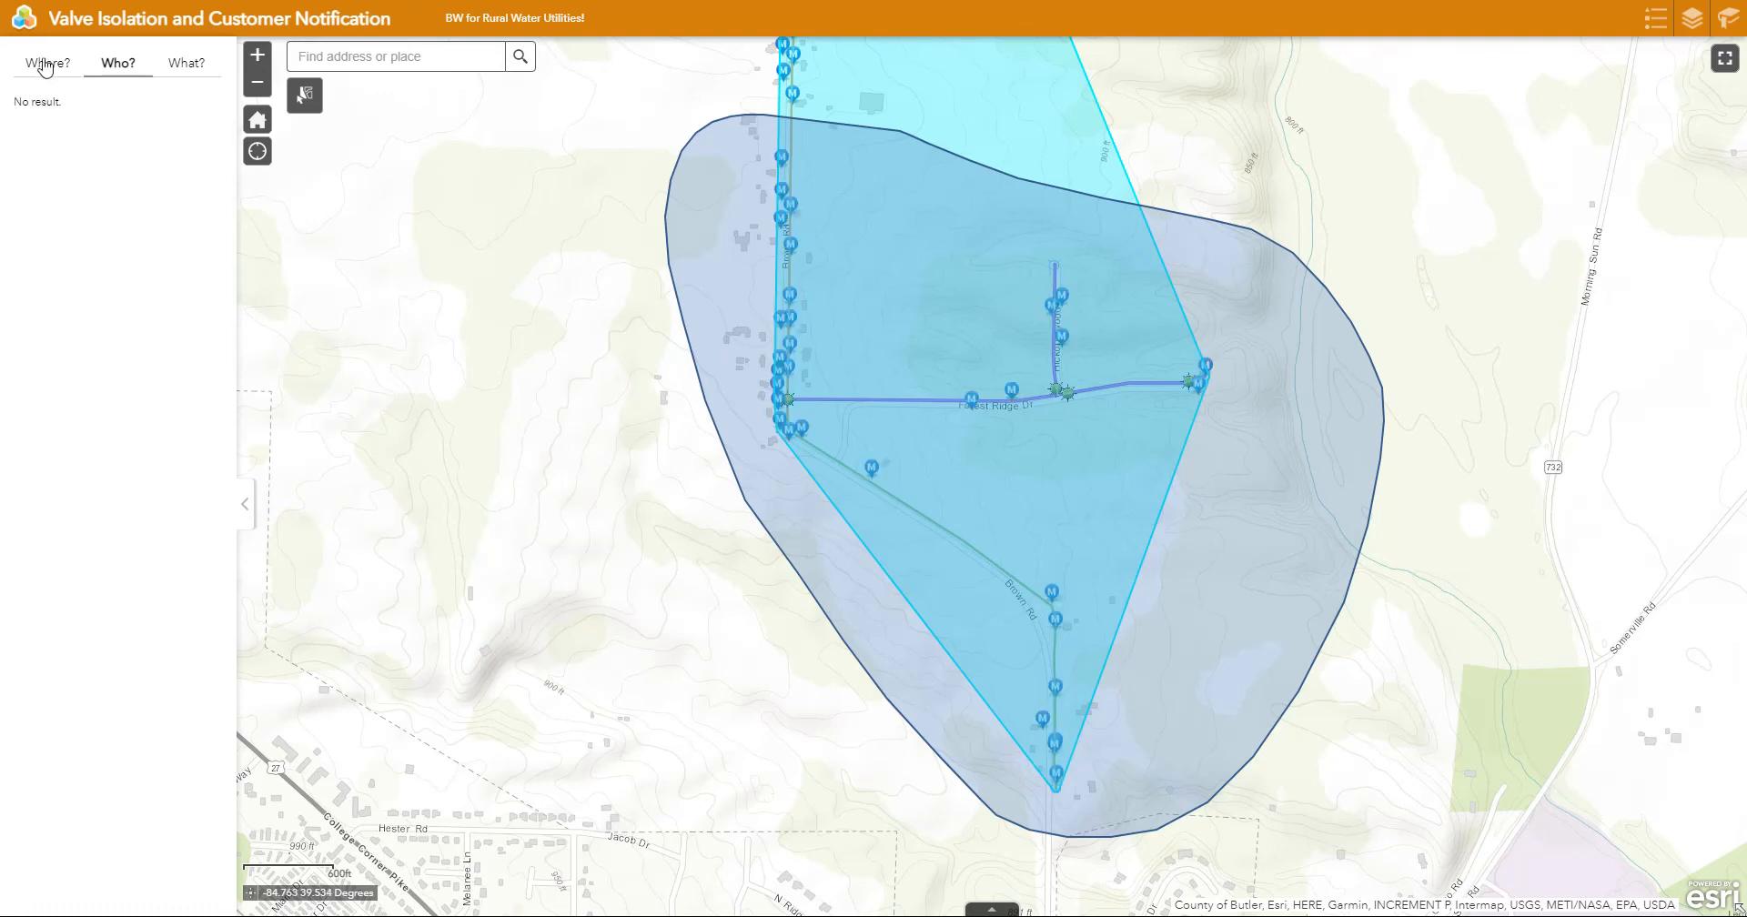
click(41, 68)
click(101, 178)
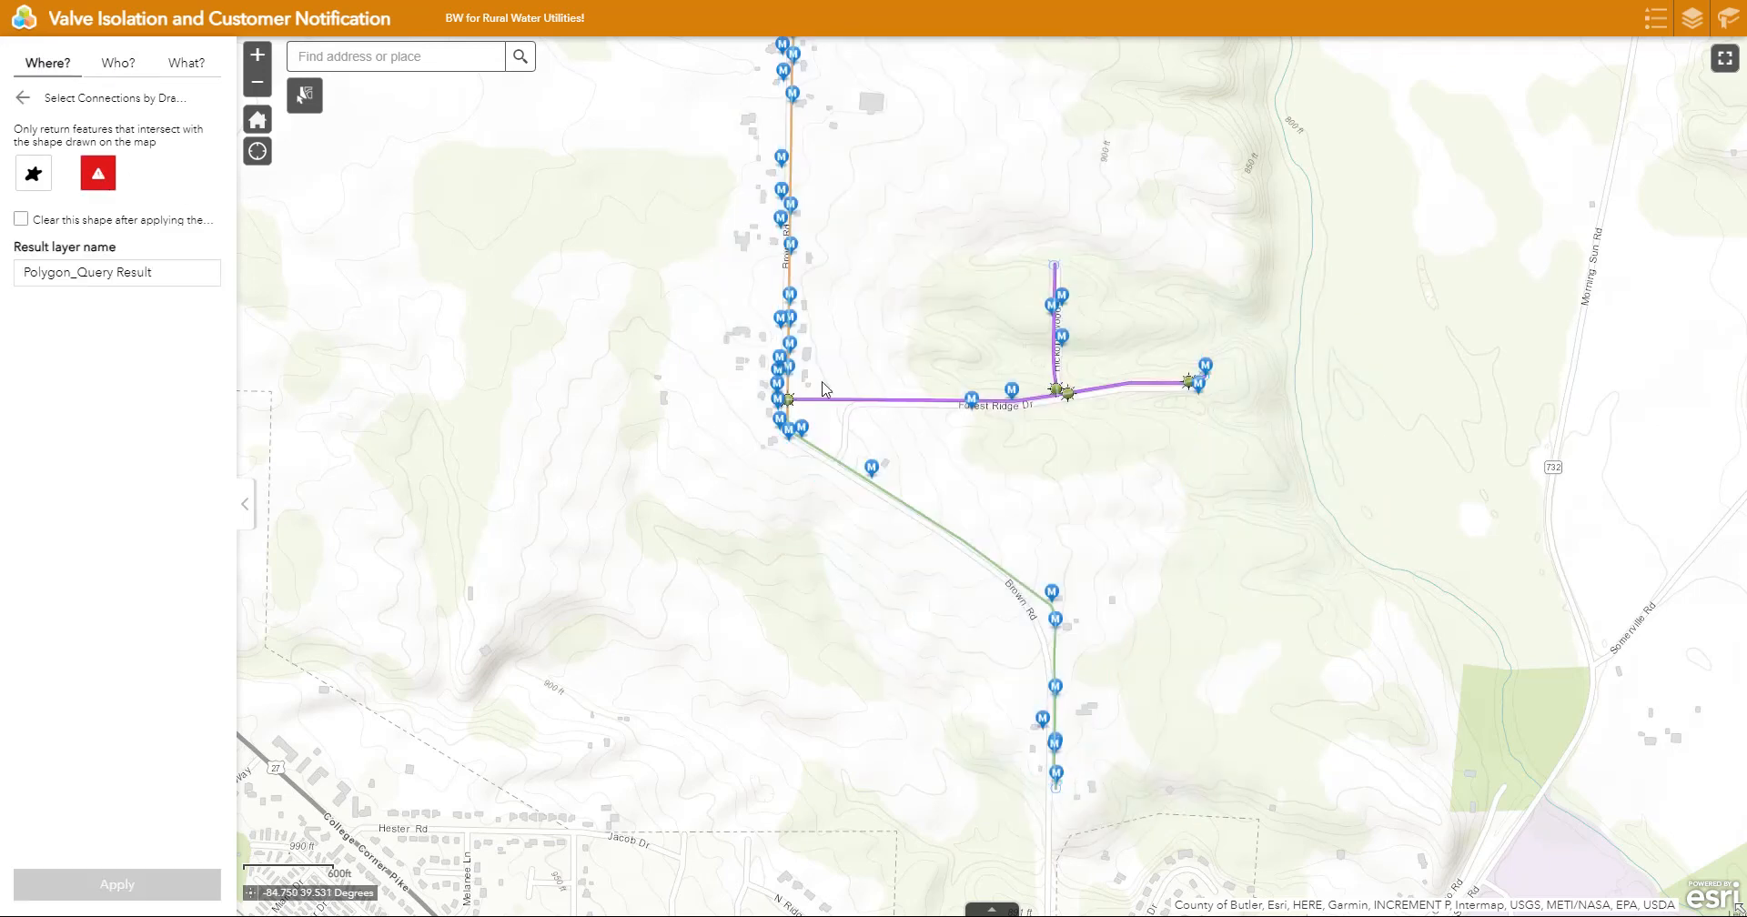
Step: Run Select Connections by VIZs for valve isolation zone VIZ-900 and apply the selection
click(23, 97)
scroll(879, 398, down, 2)
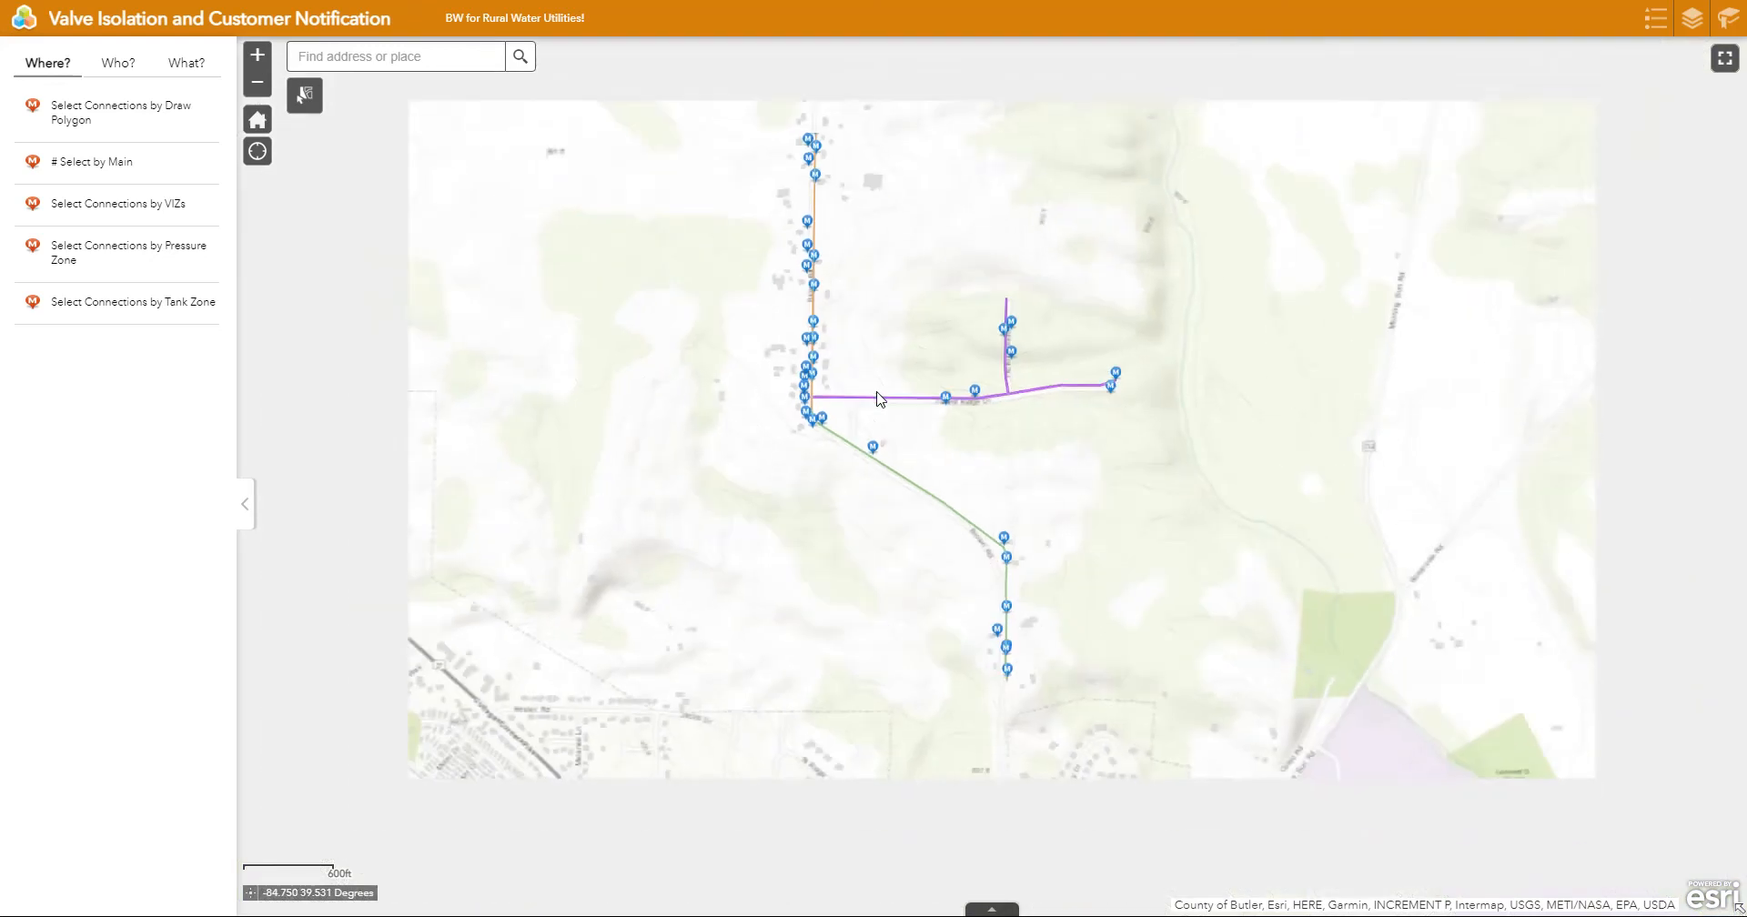
scroll(879, 398, down, 1)
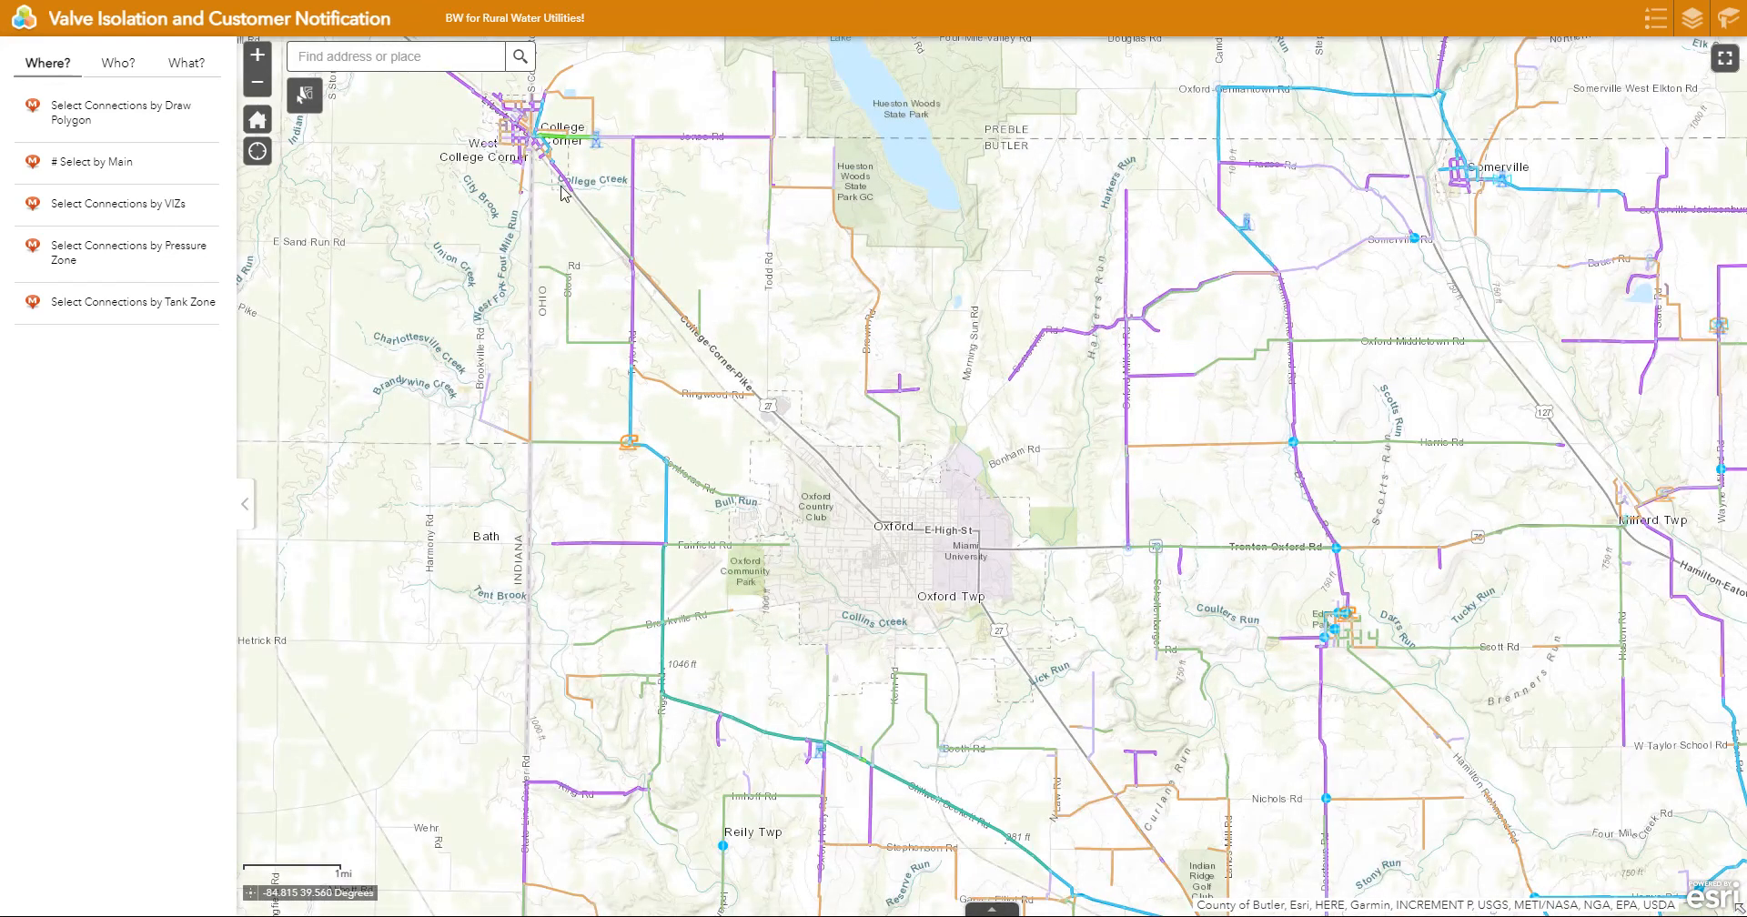
click(72, 211)
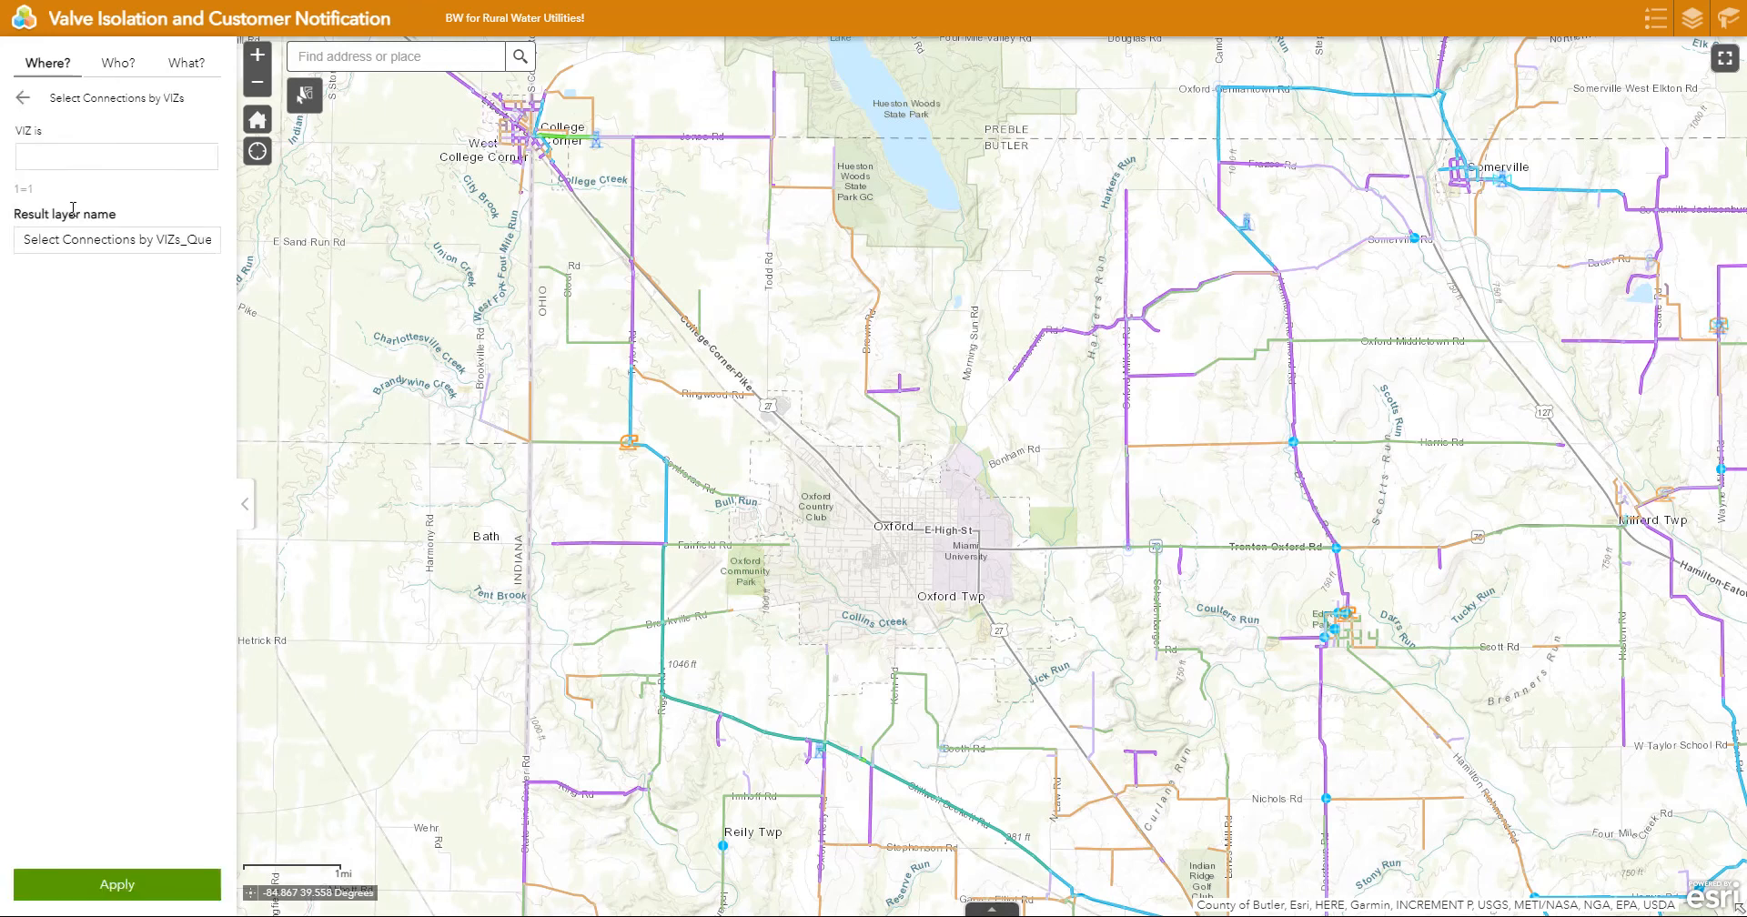
click(78, 156)
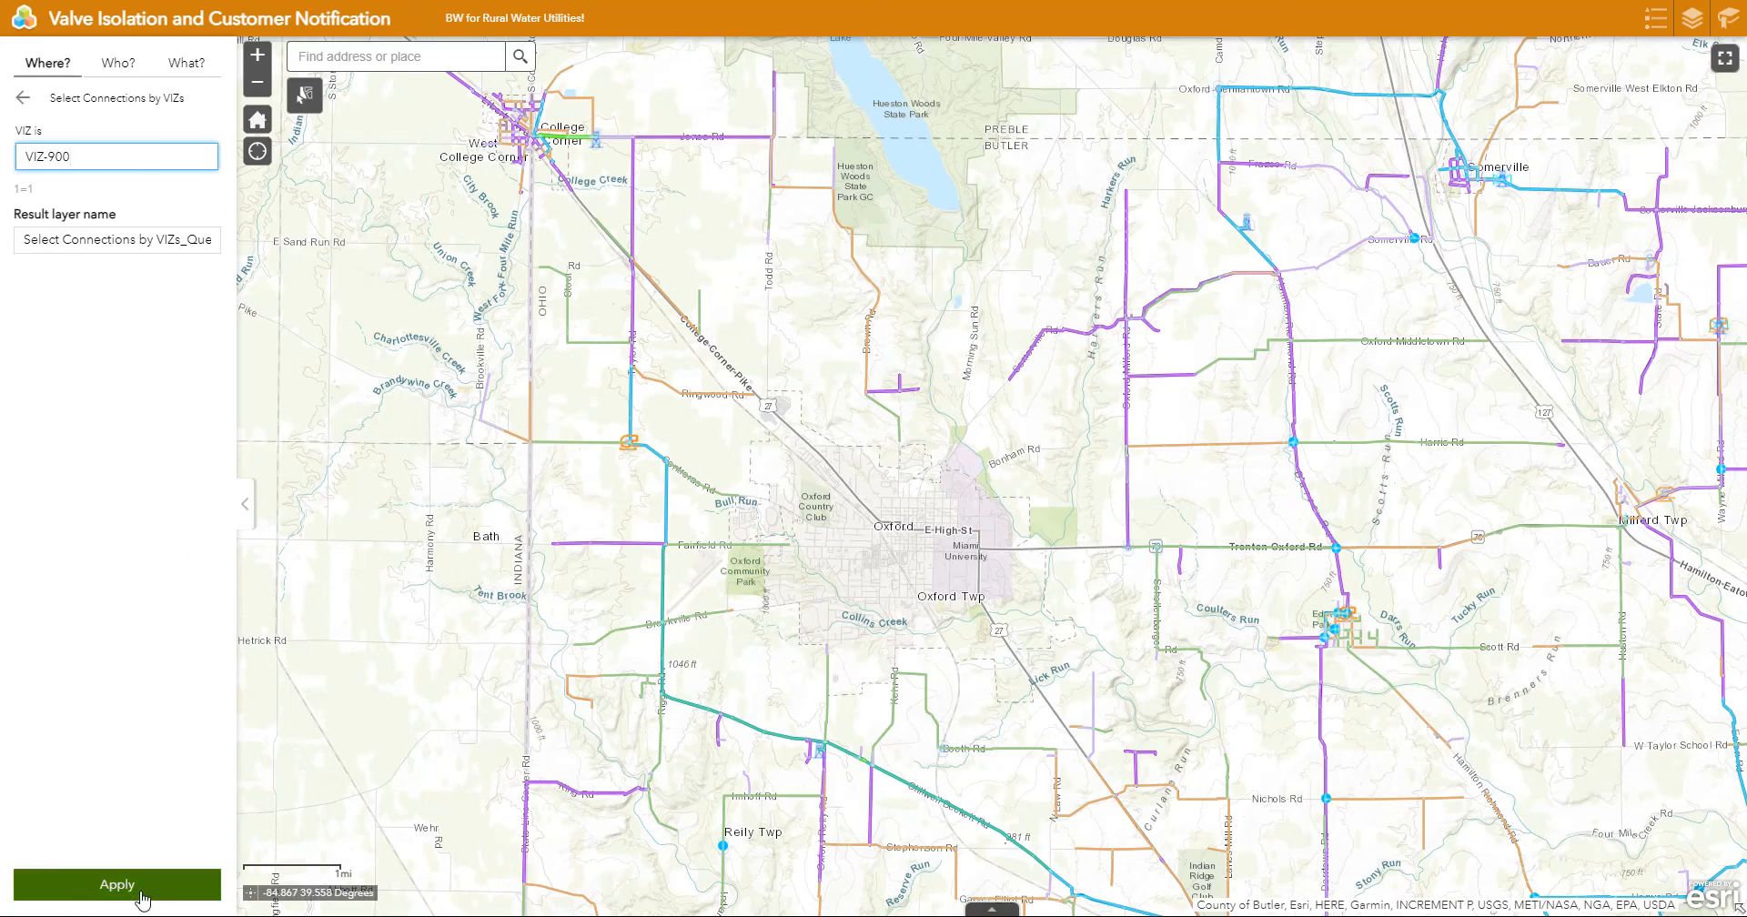
click(143, 898)
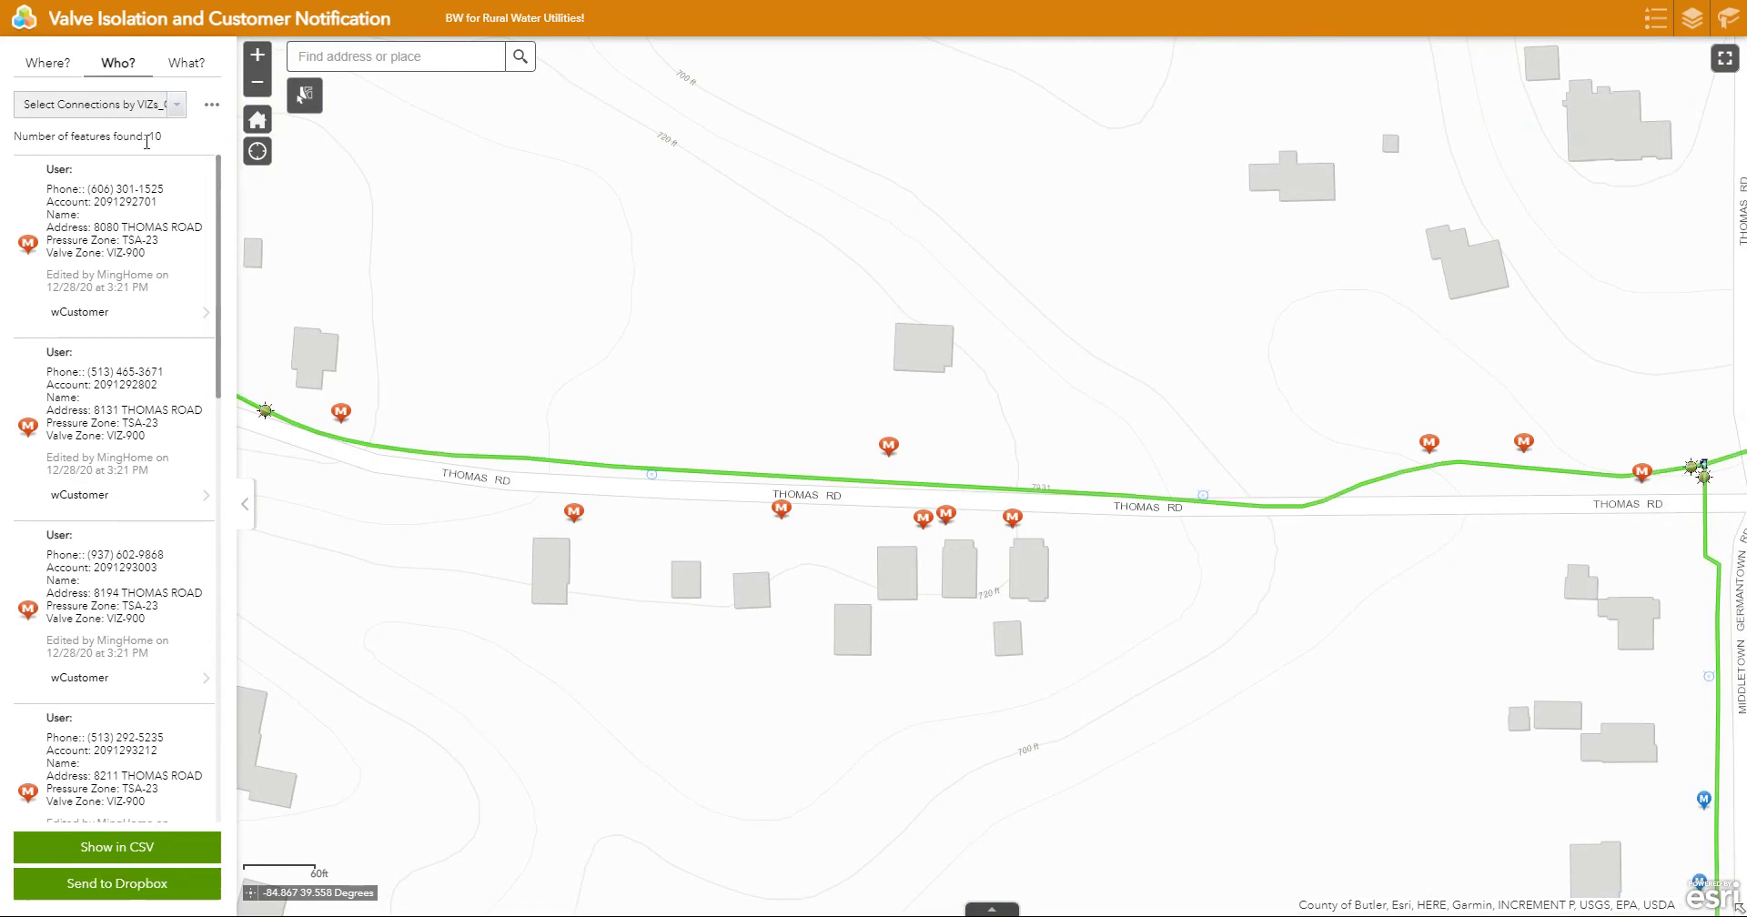
Step: Review the VIZ-900 customers along Thomas Rd on the map and in the list, and remove the query result
scroll(596, 466, down, 1)
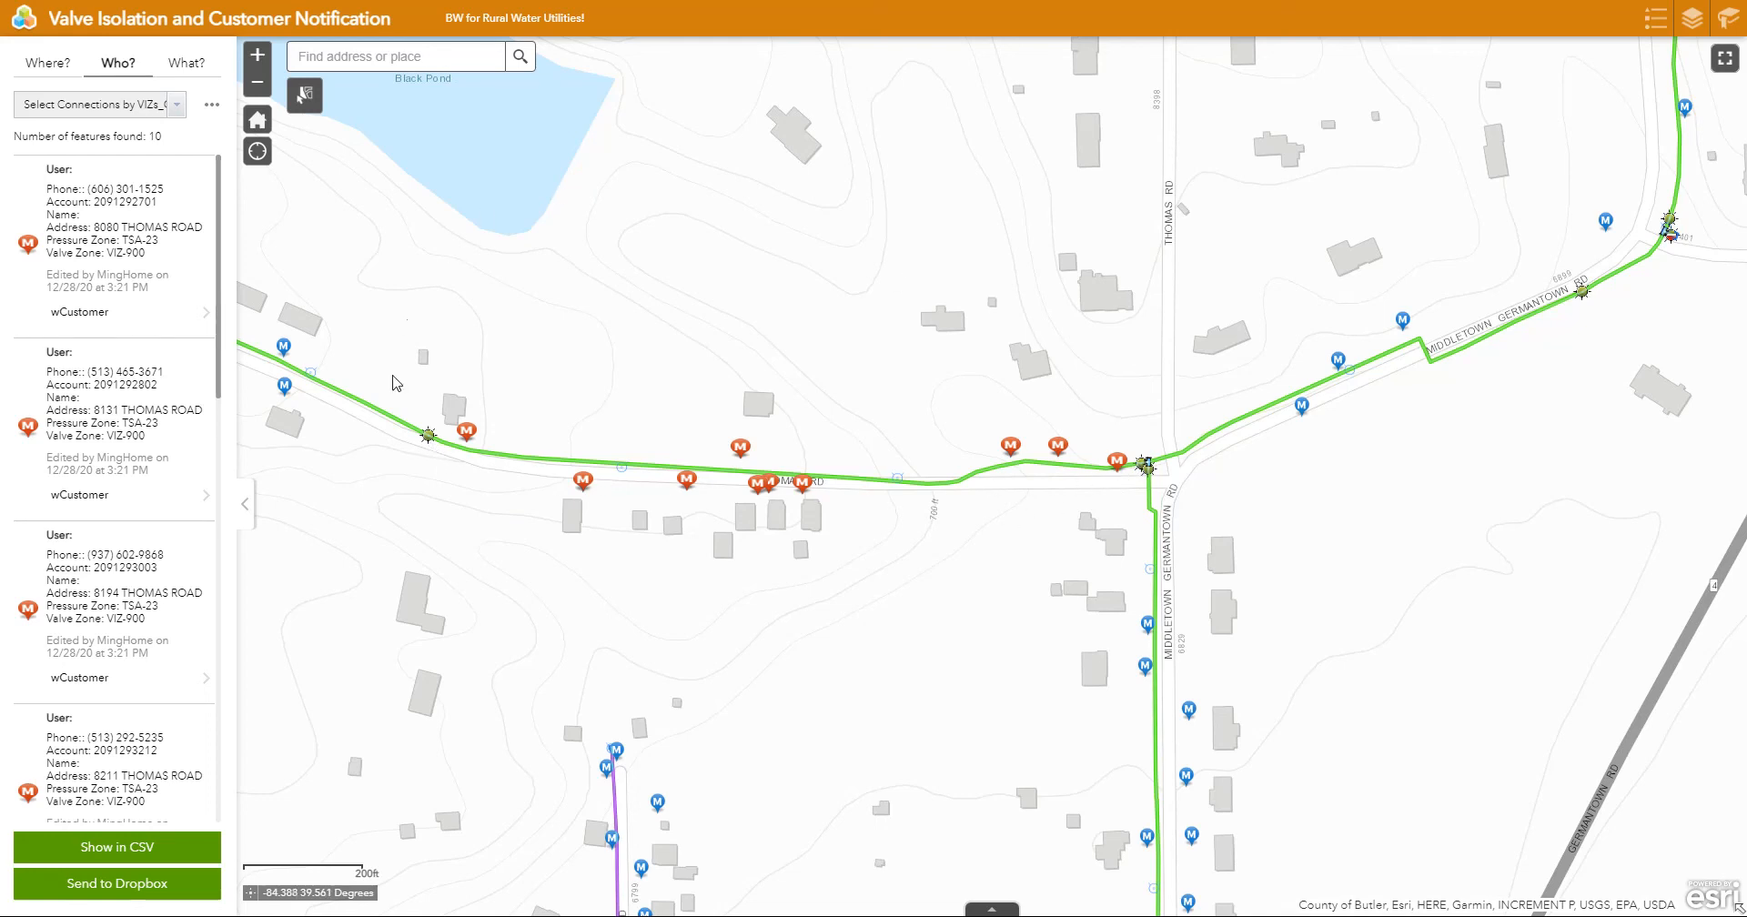
scroll(98, 636, down, 4)
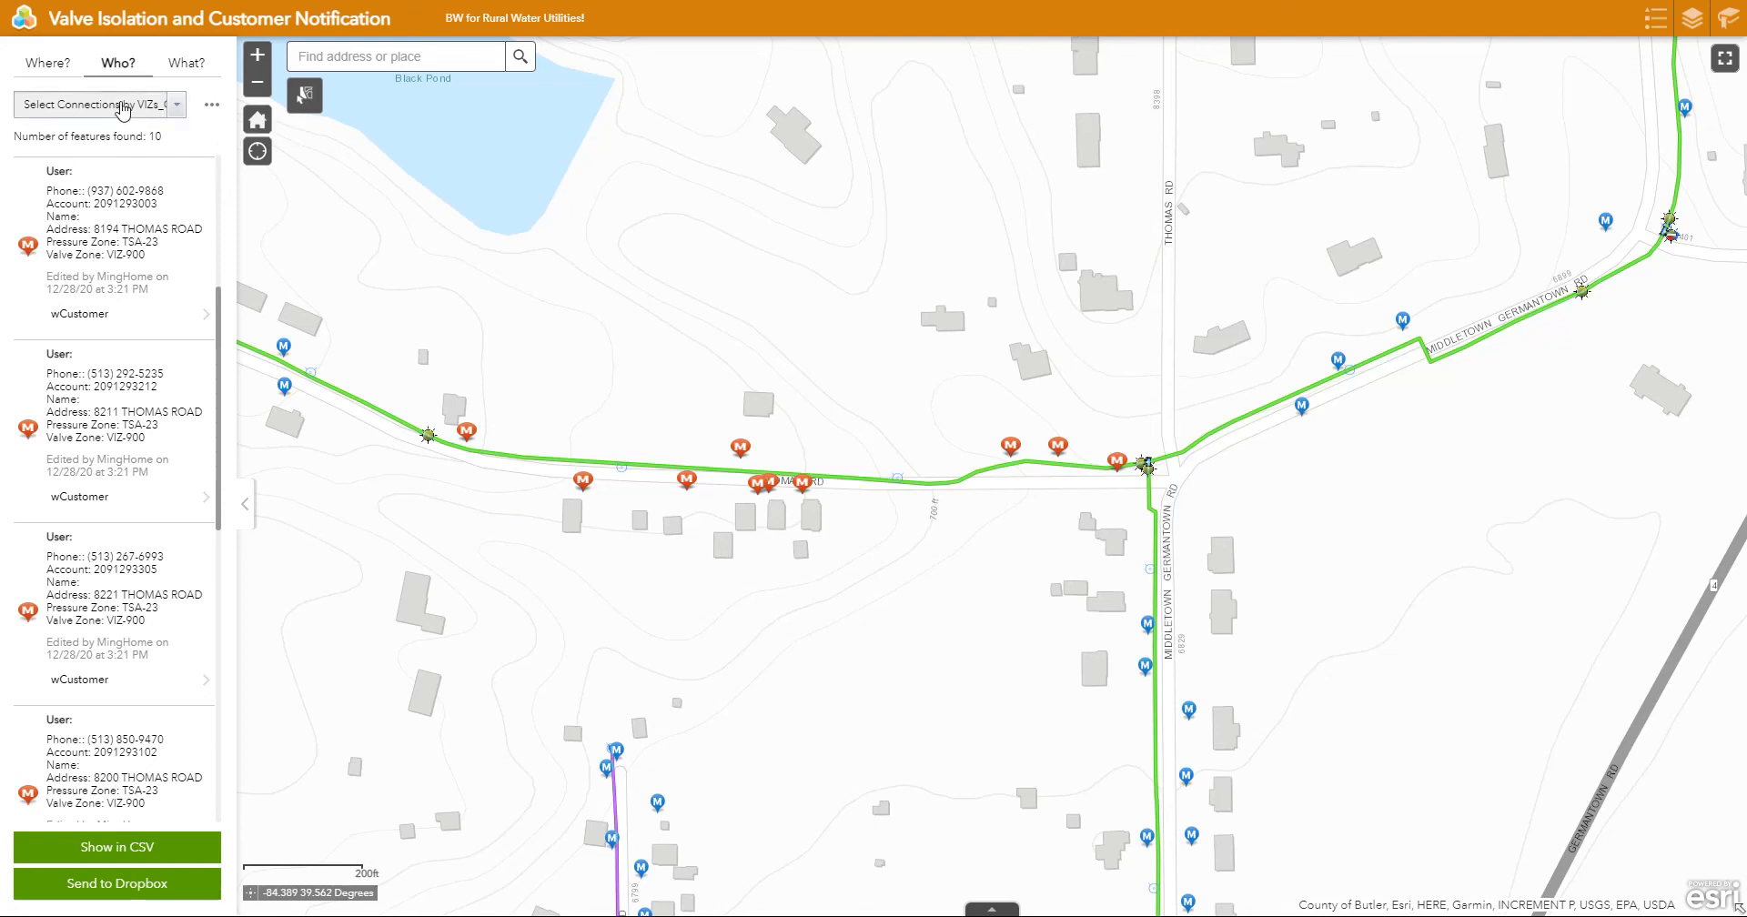
click(212, 108)
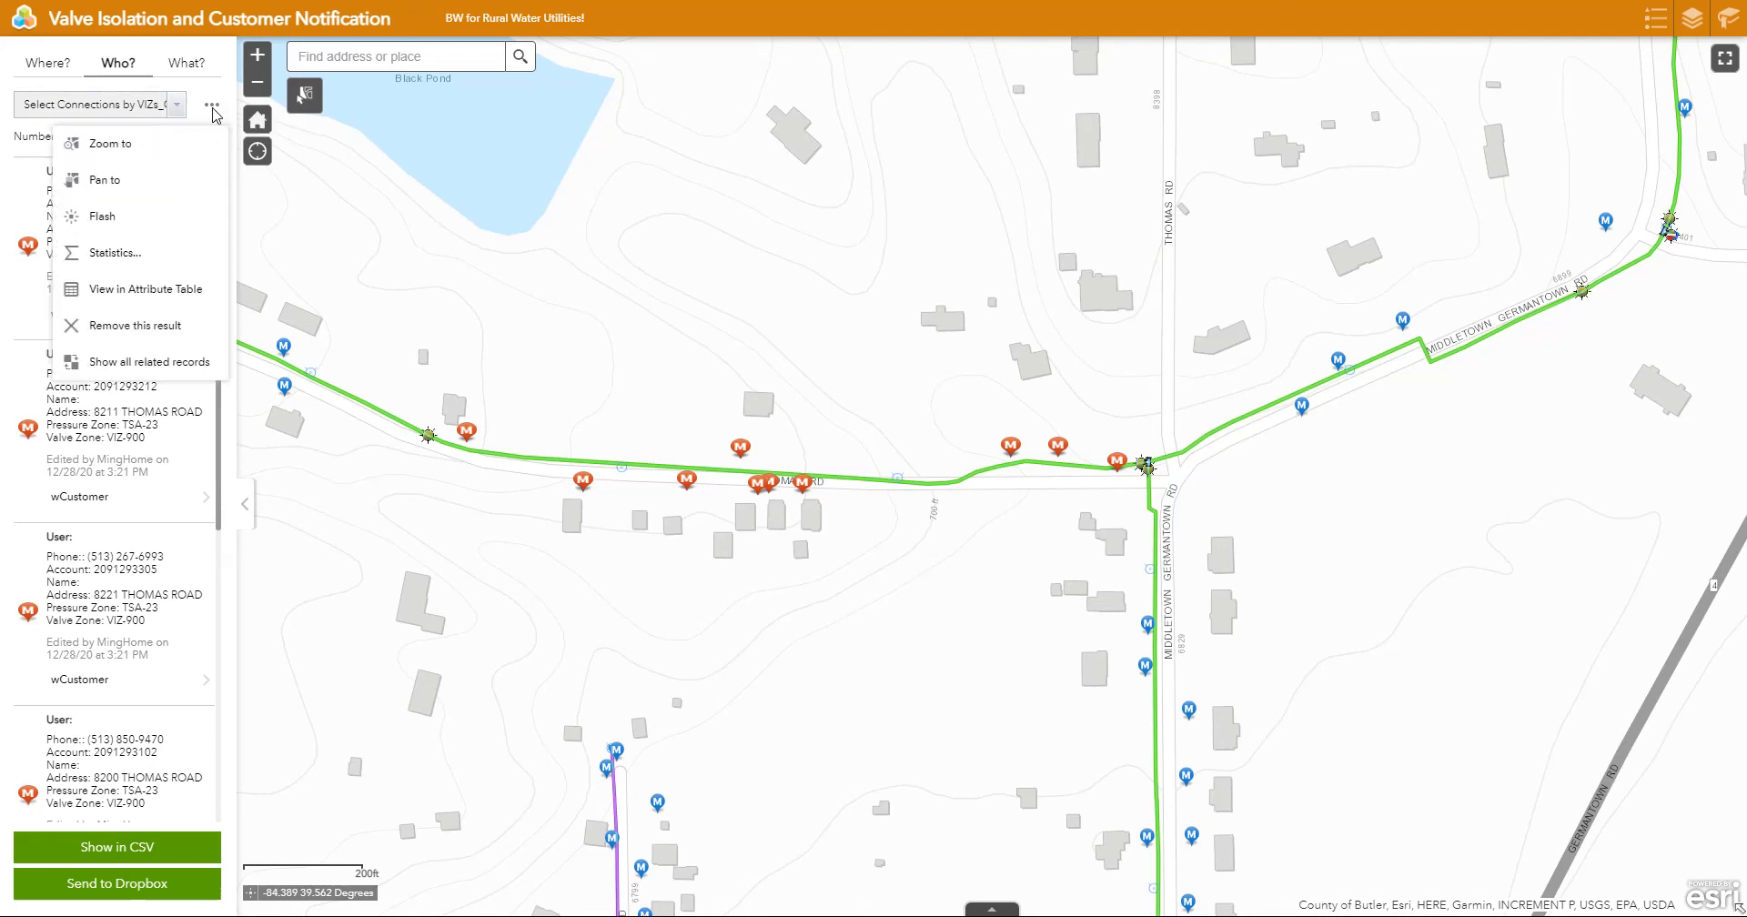
click(157, 328)
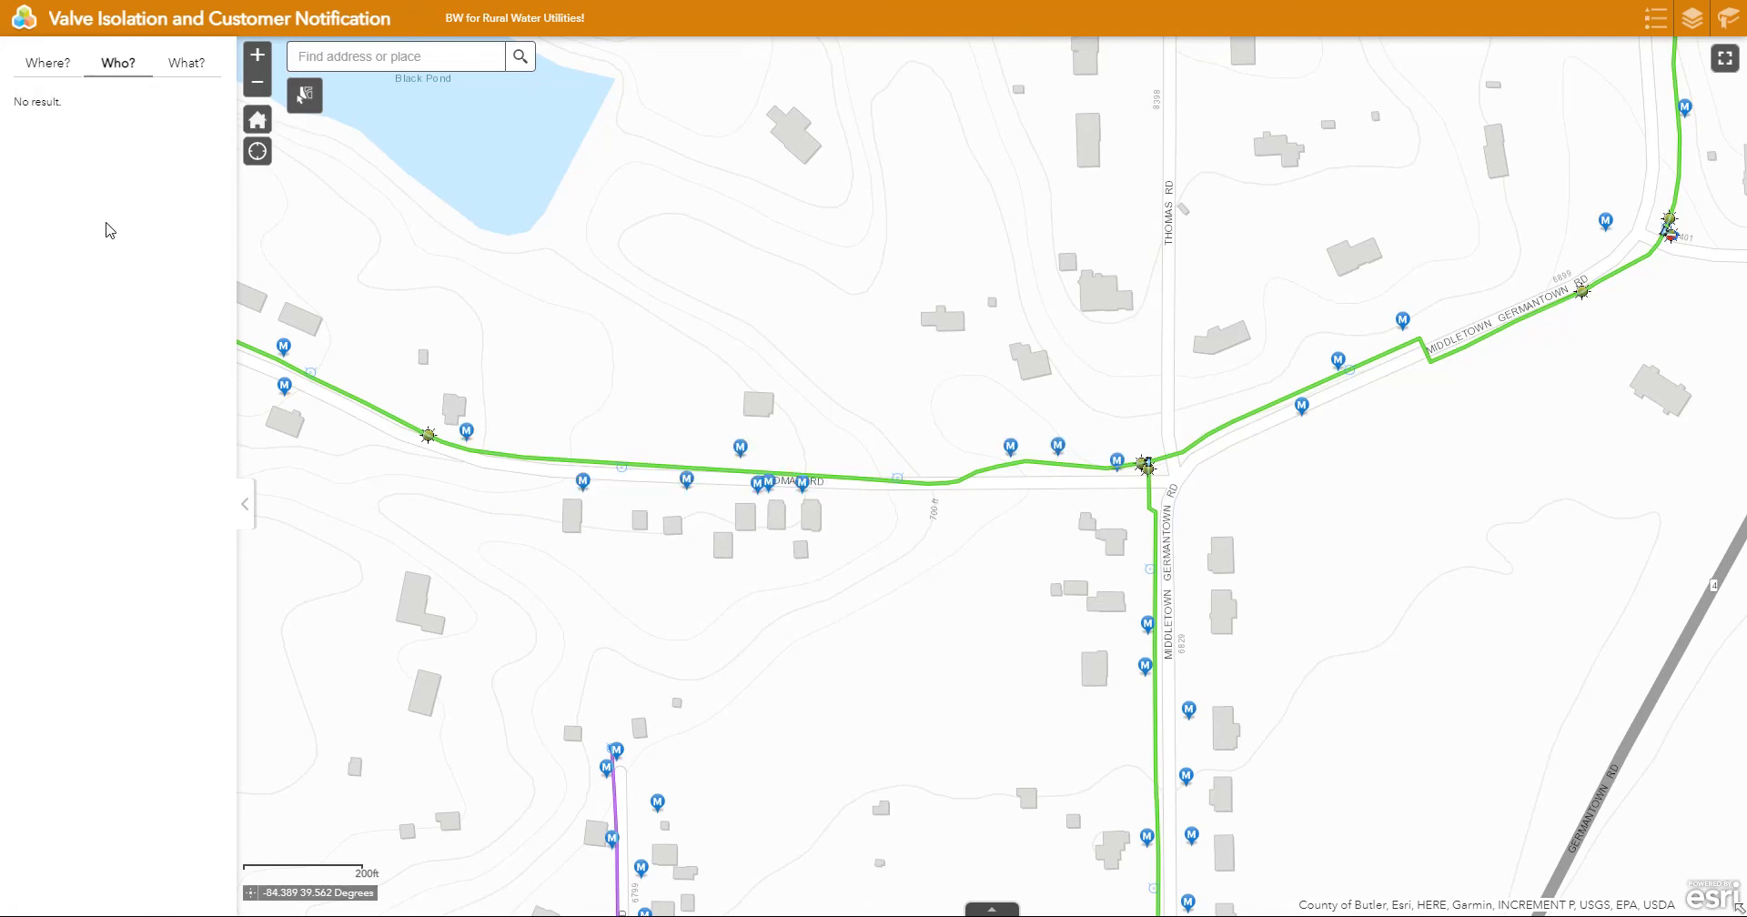
Step: Use Select by Main to pick a point on the Thomas Rd water main, and view the full extent of the affected area
click(47, 65)
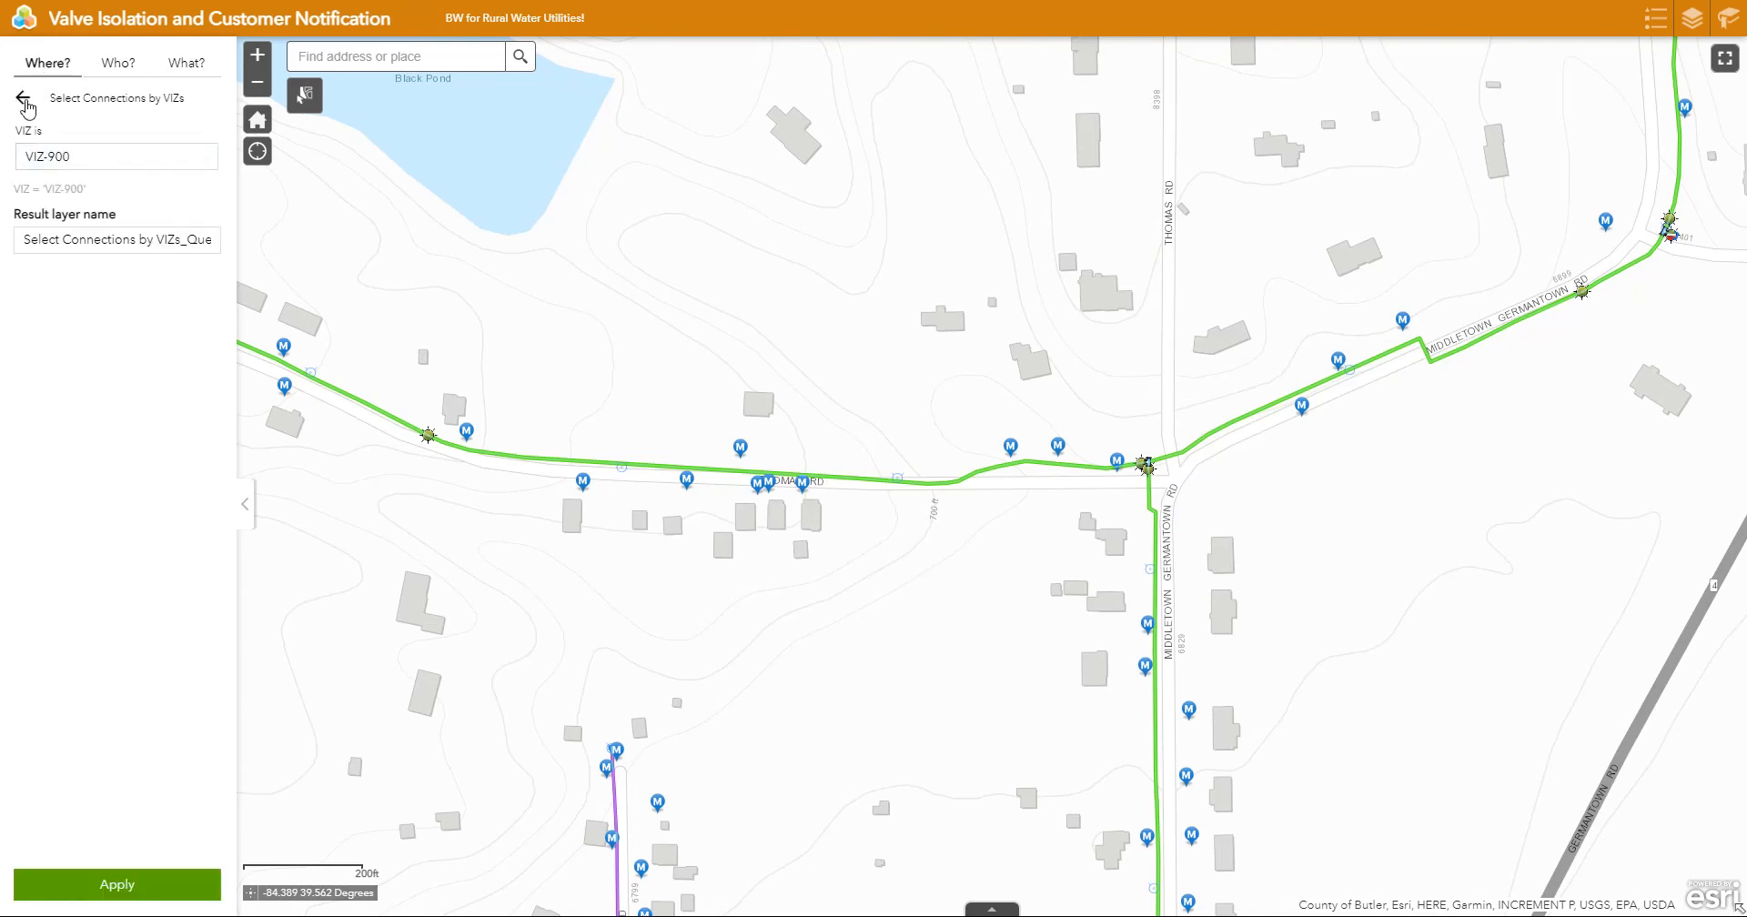
click(23, 98)
click(66, 171)
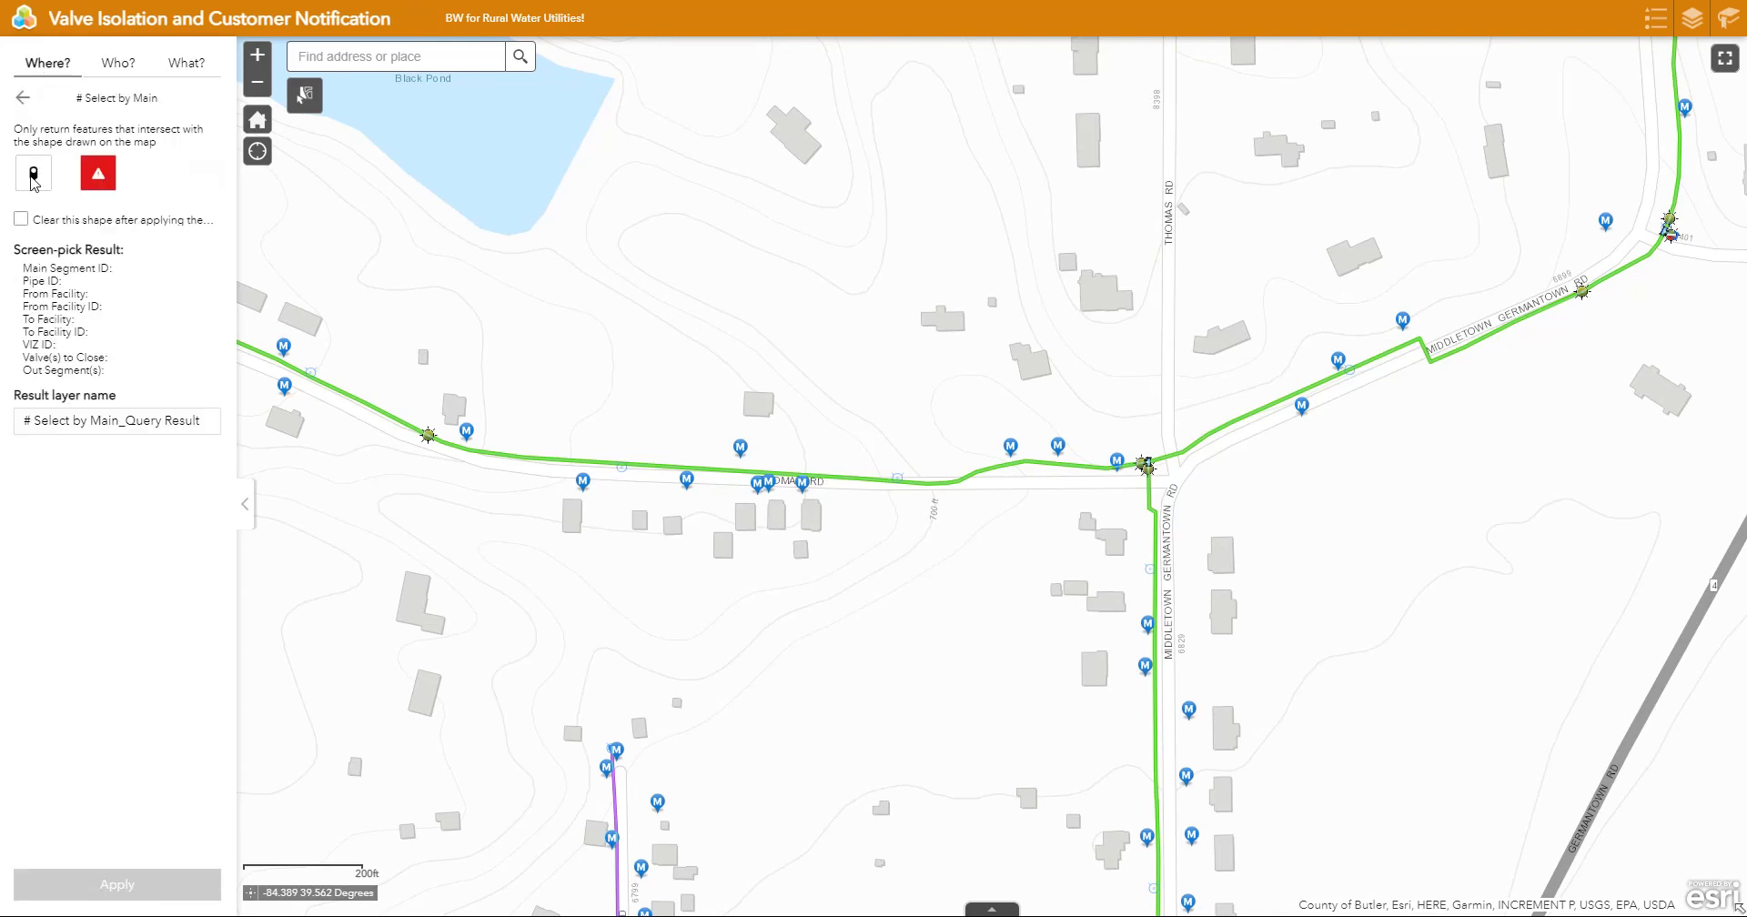
click(34, 180)
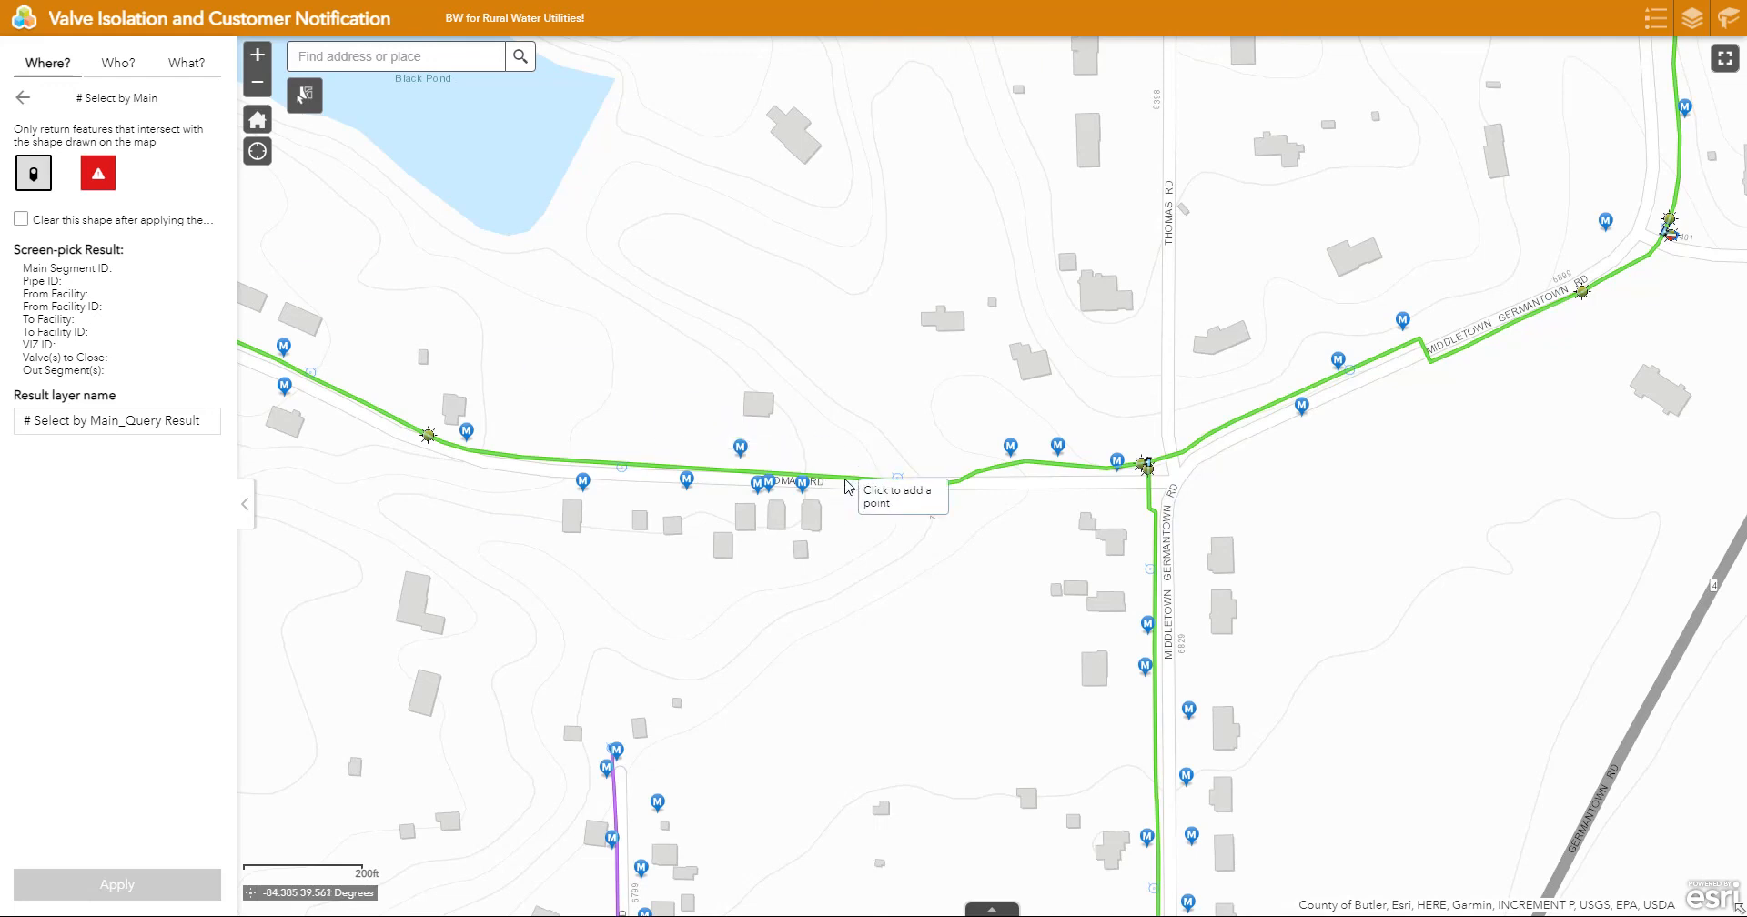
click(844, 483)
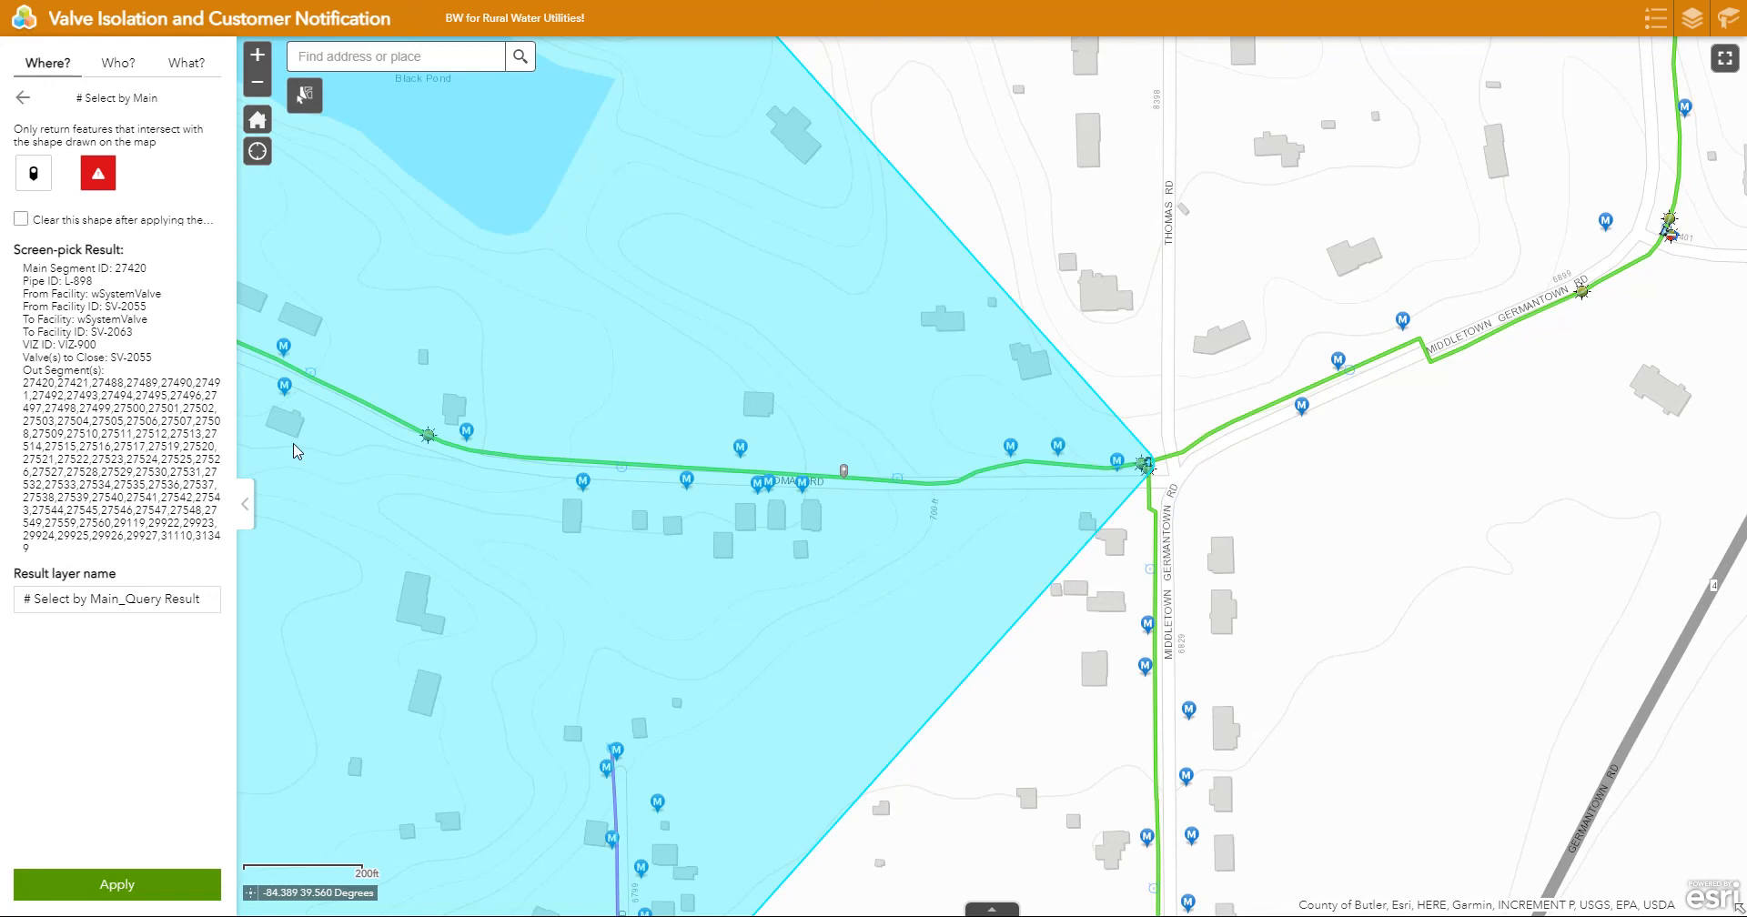
scroll(437, 495, down, 1)
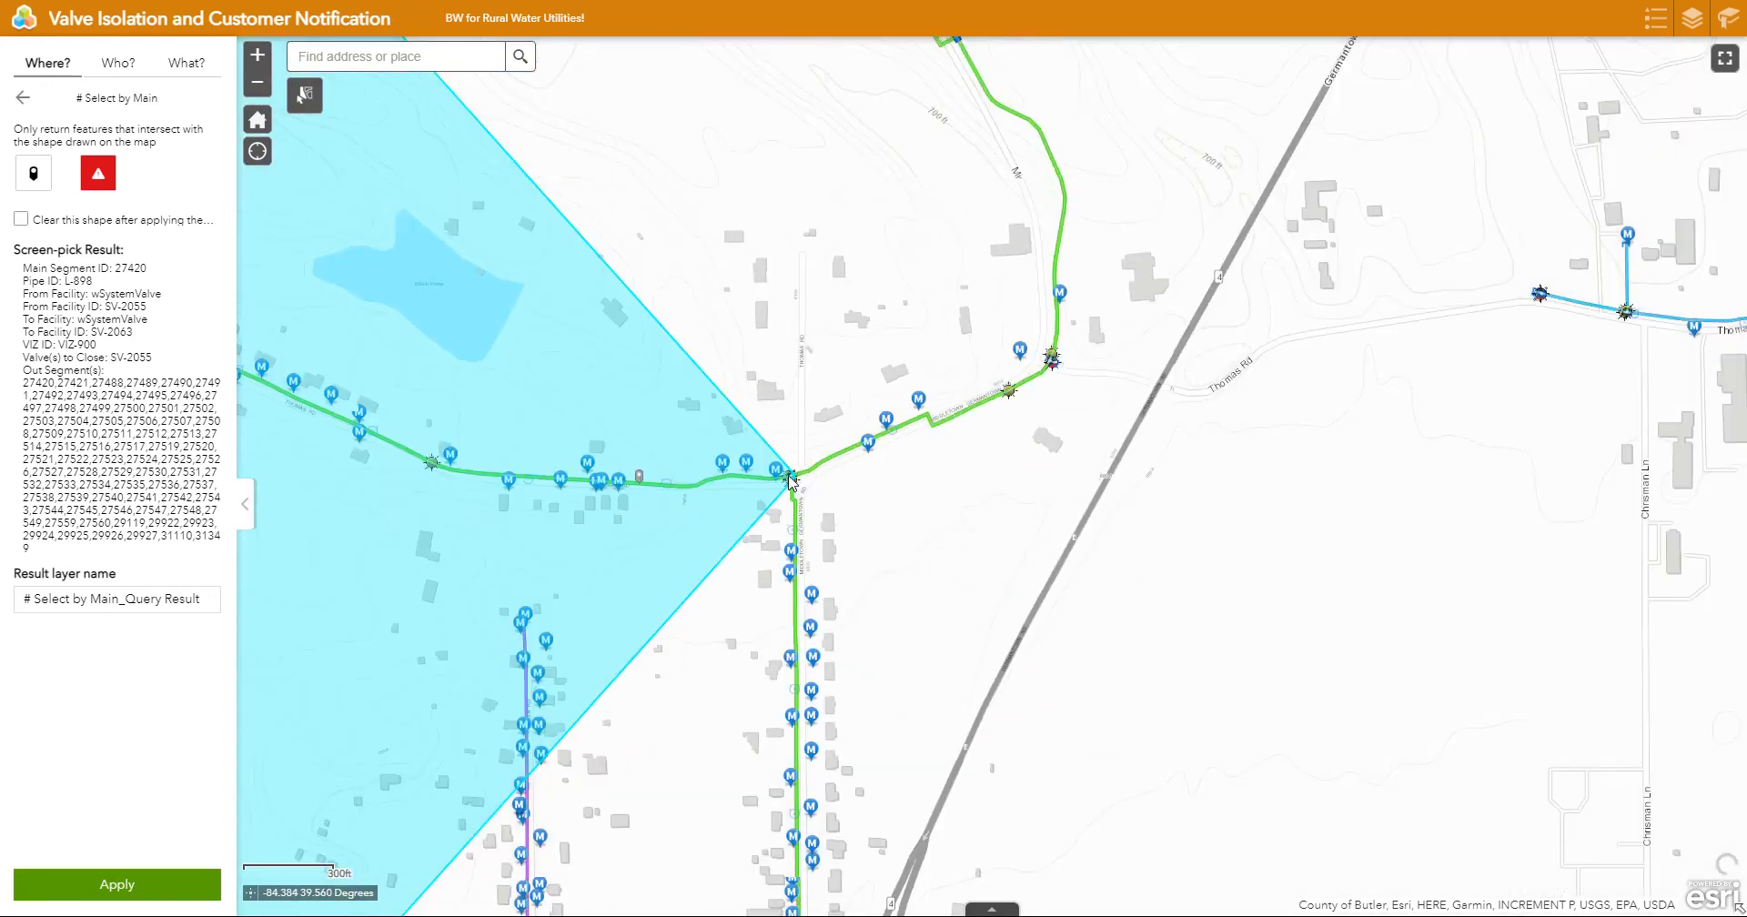
scroll(433, 515, down, 1)
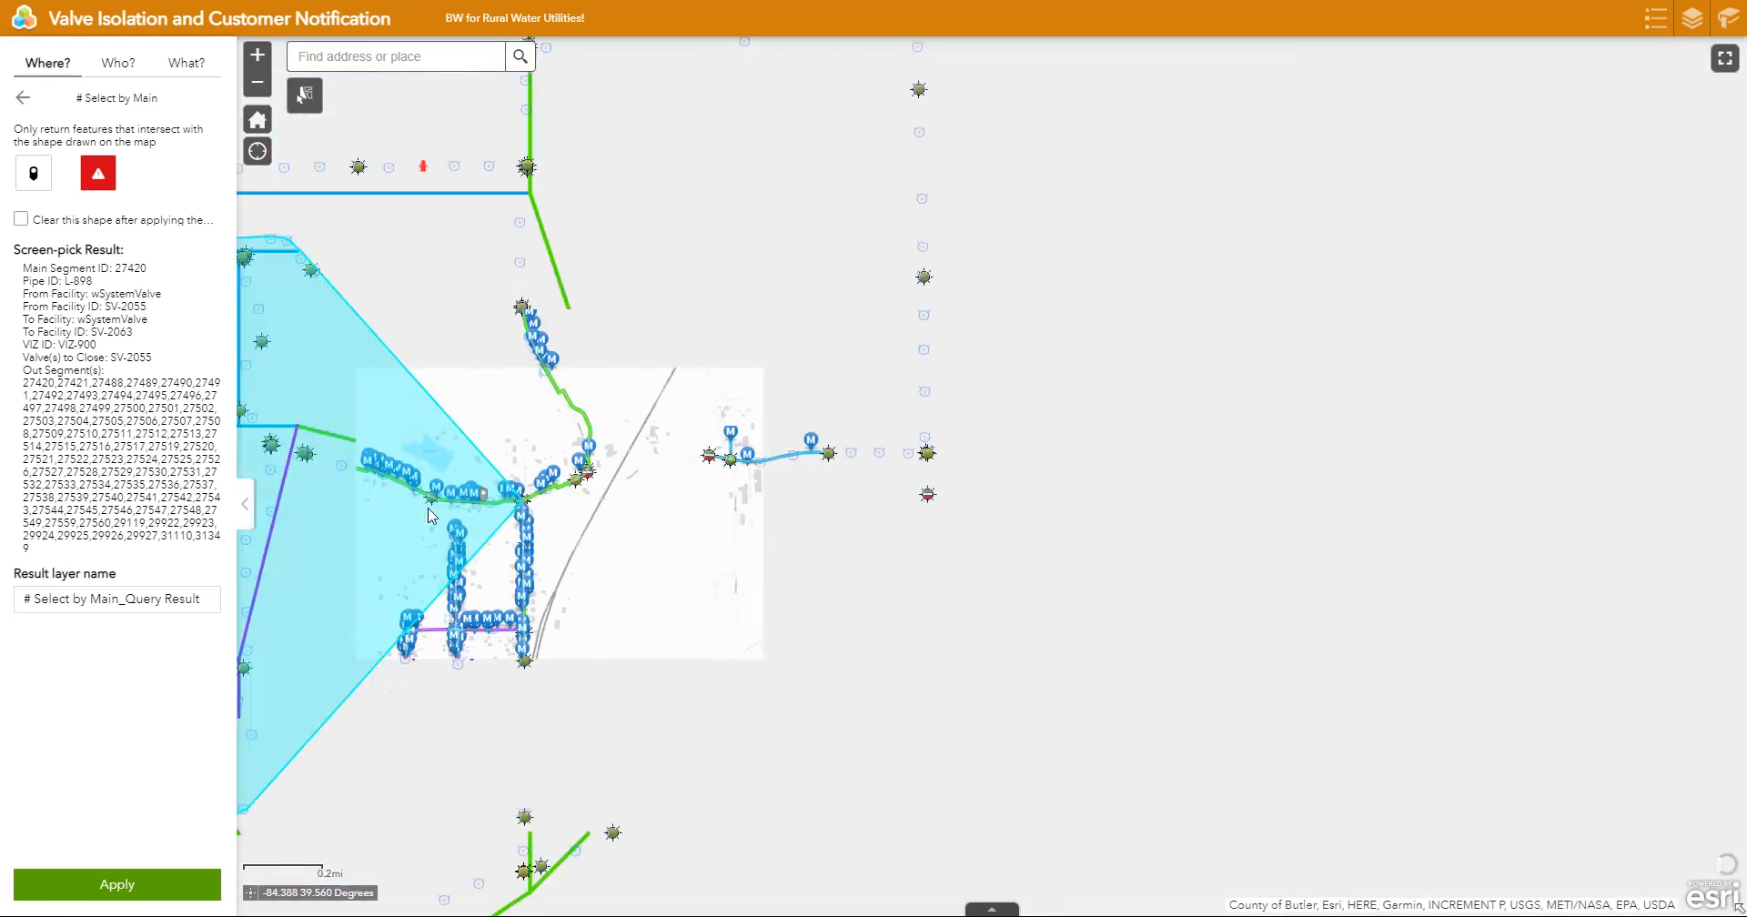
drag(435, 464, 1220, 421)
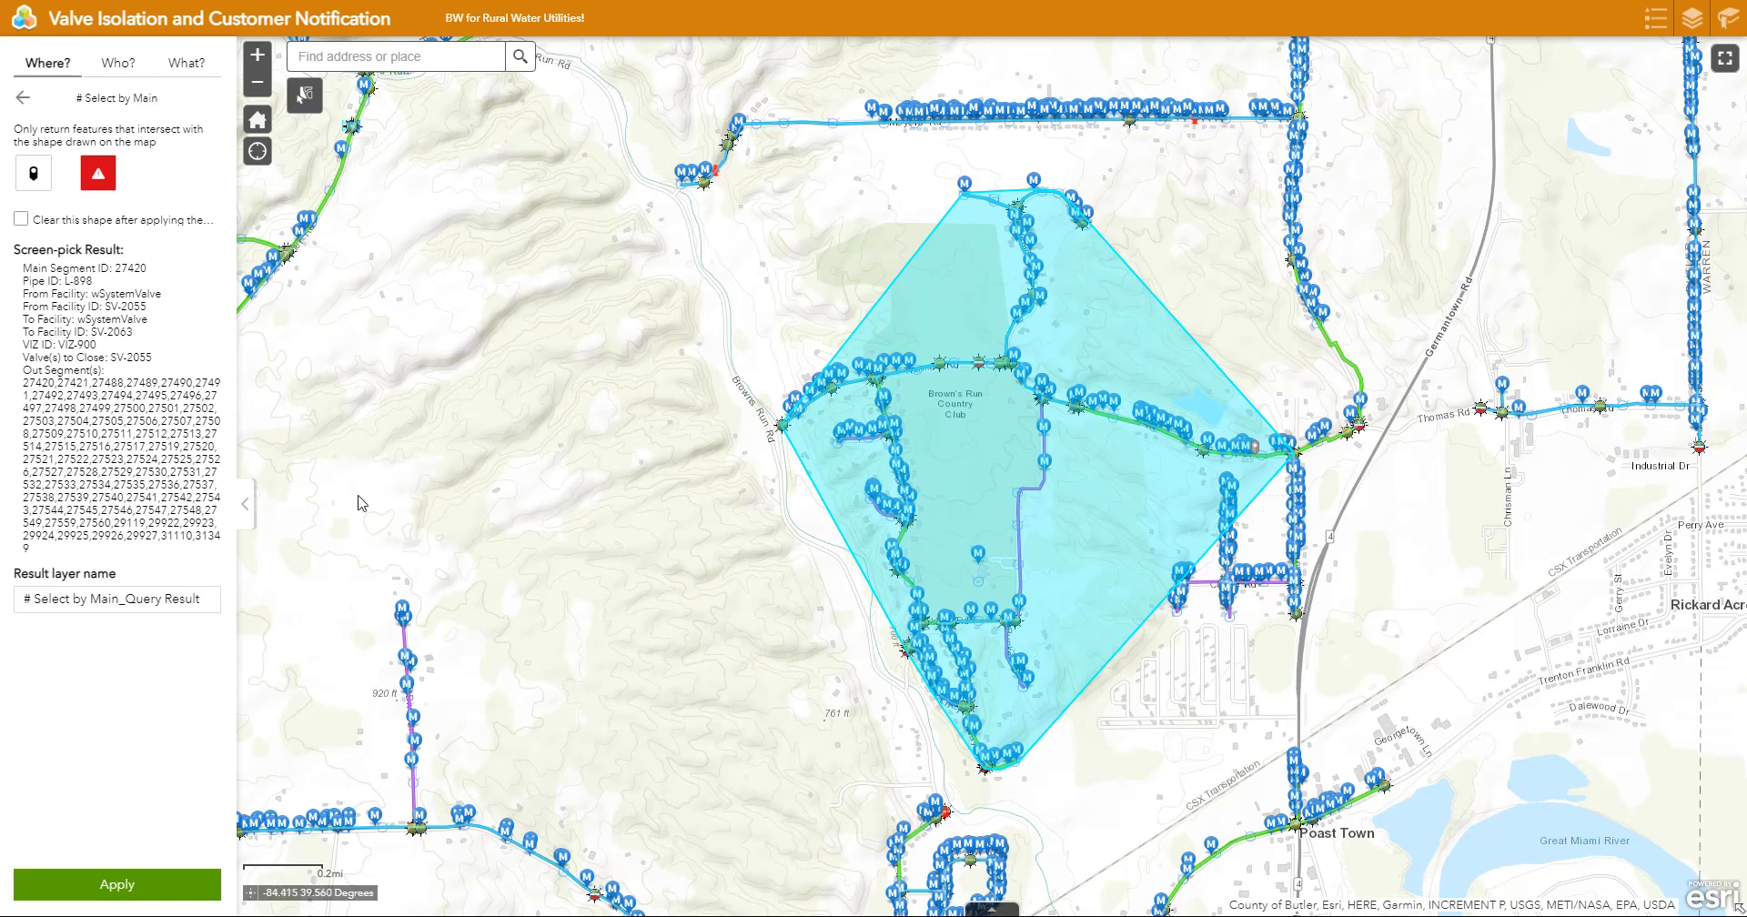
Step: Apply the Select by Main query for the picked main, and remove its query result and the highlighted affected area
click(132, 900)
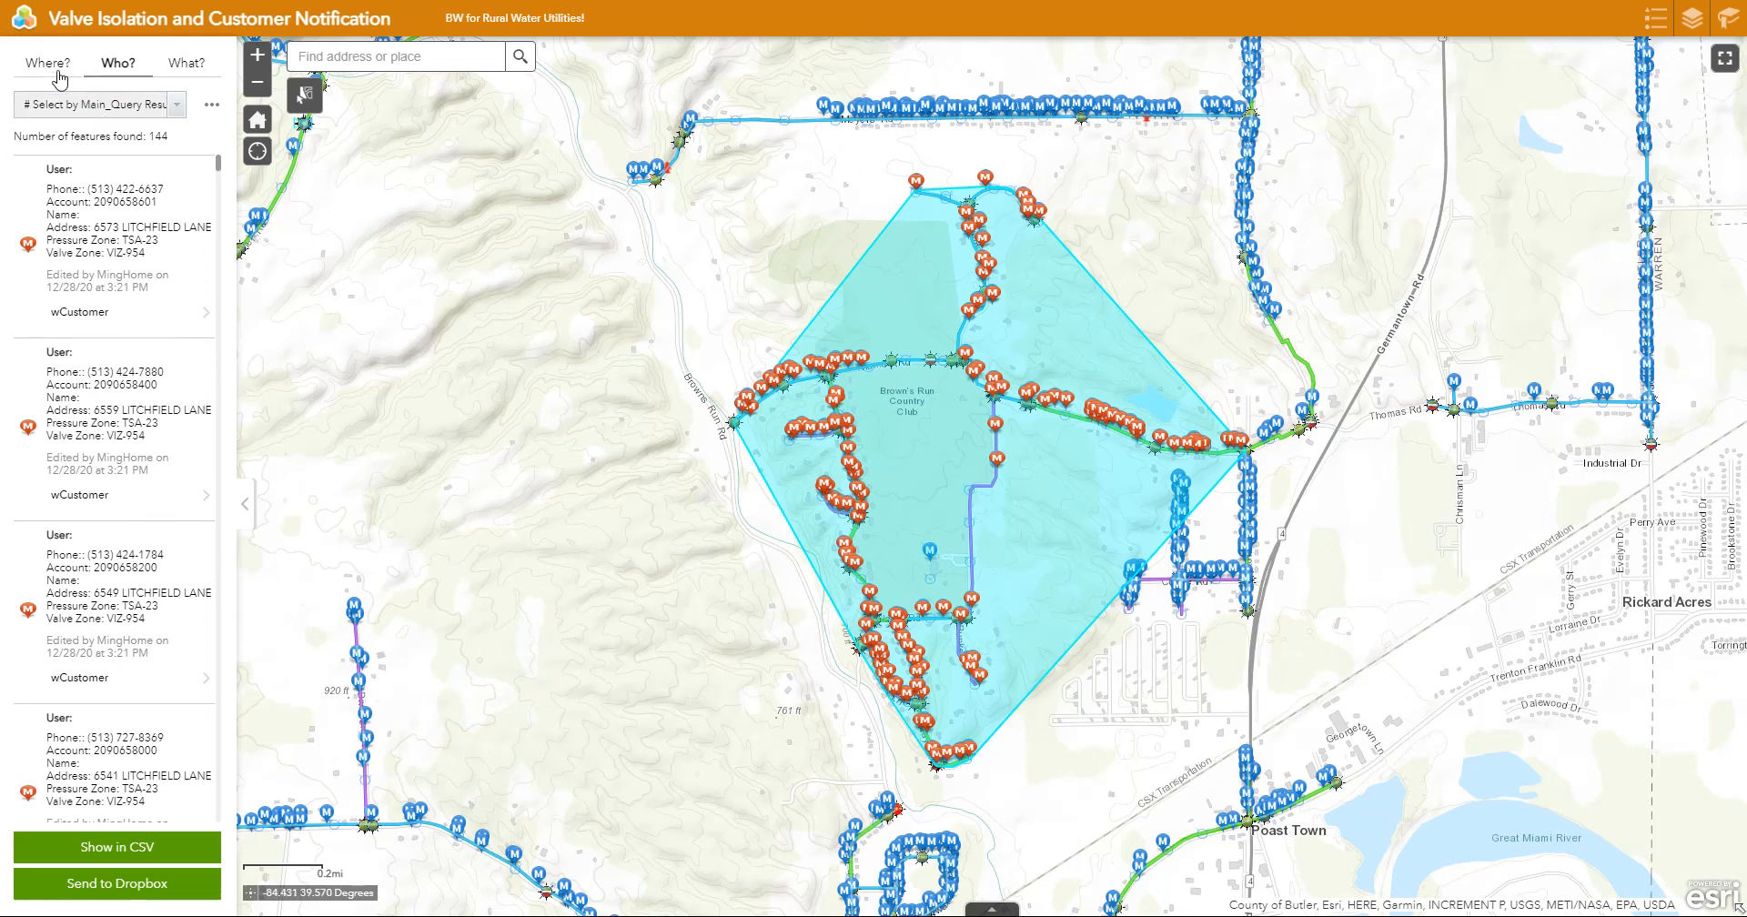
click(212, 108)
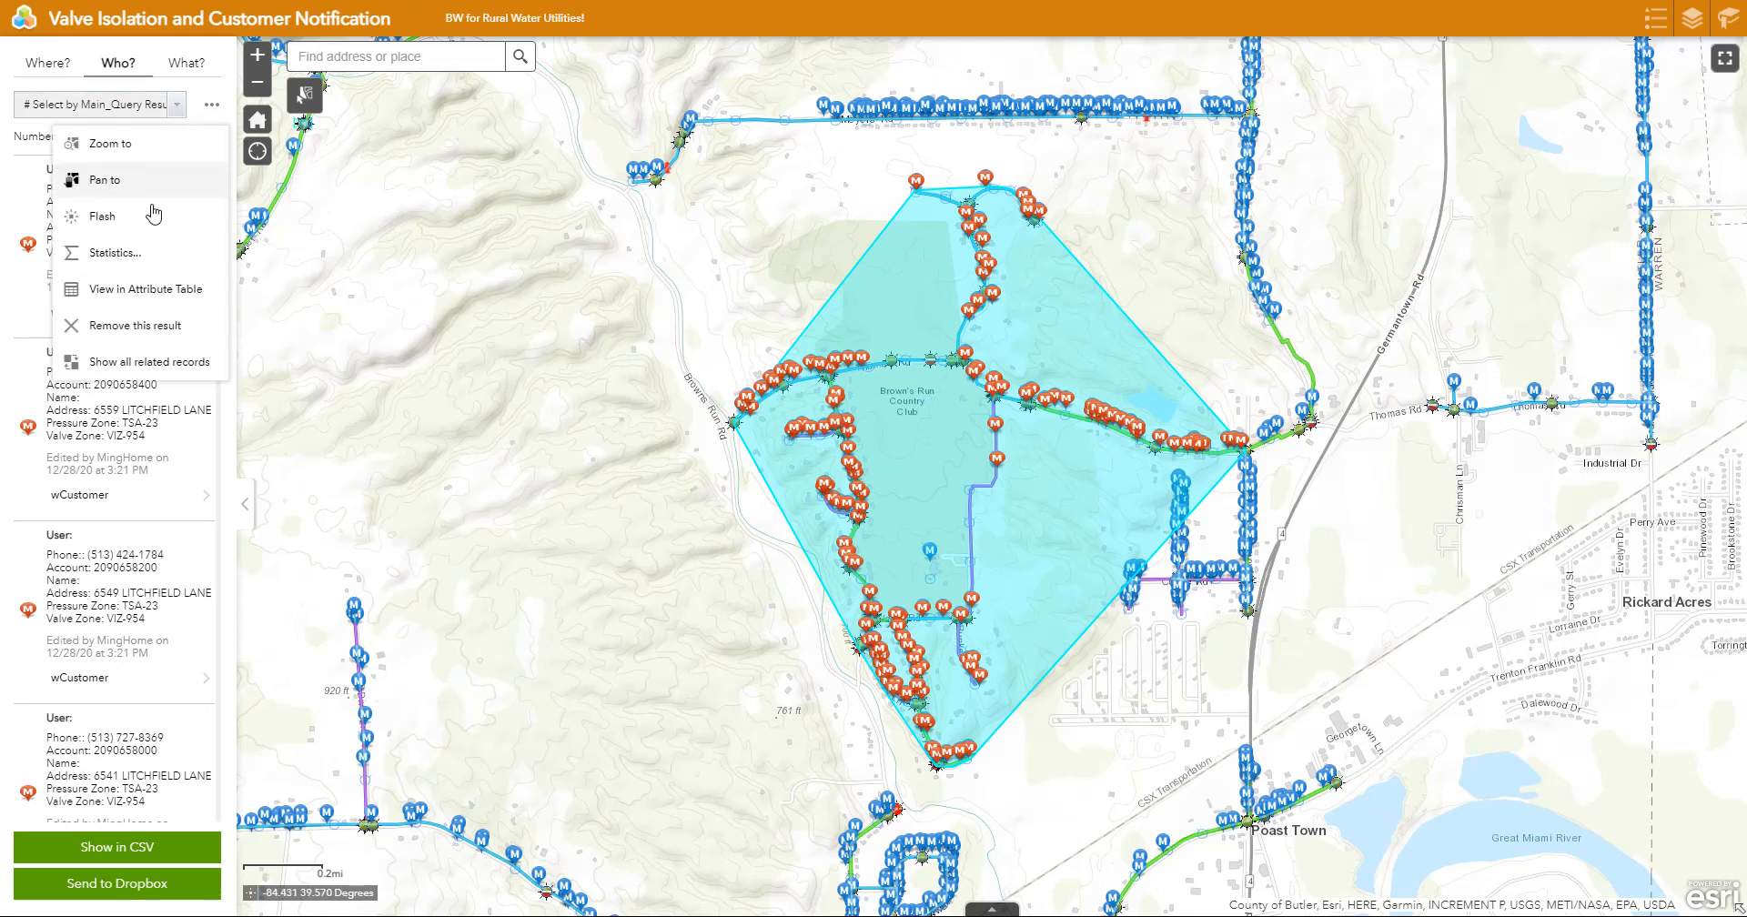
click(121, 328)
click(42, 71)
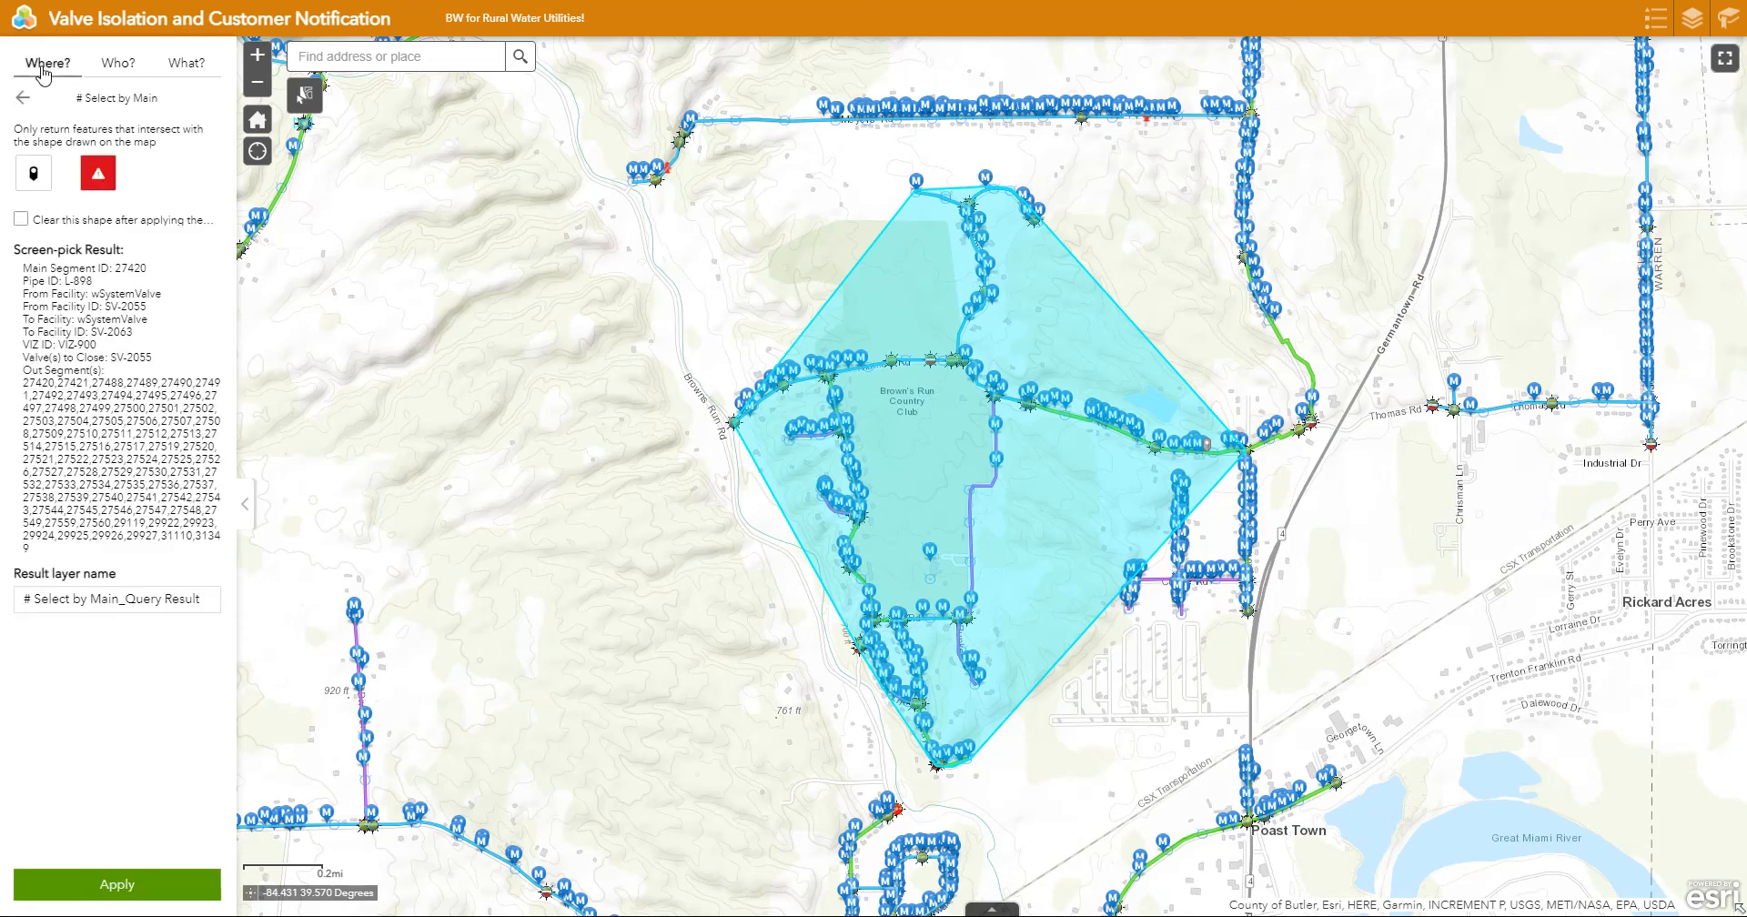
click(22, 97)
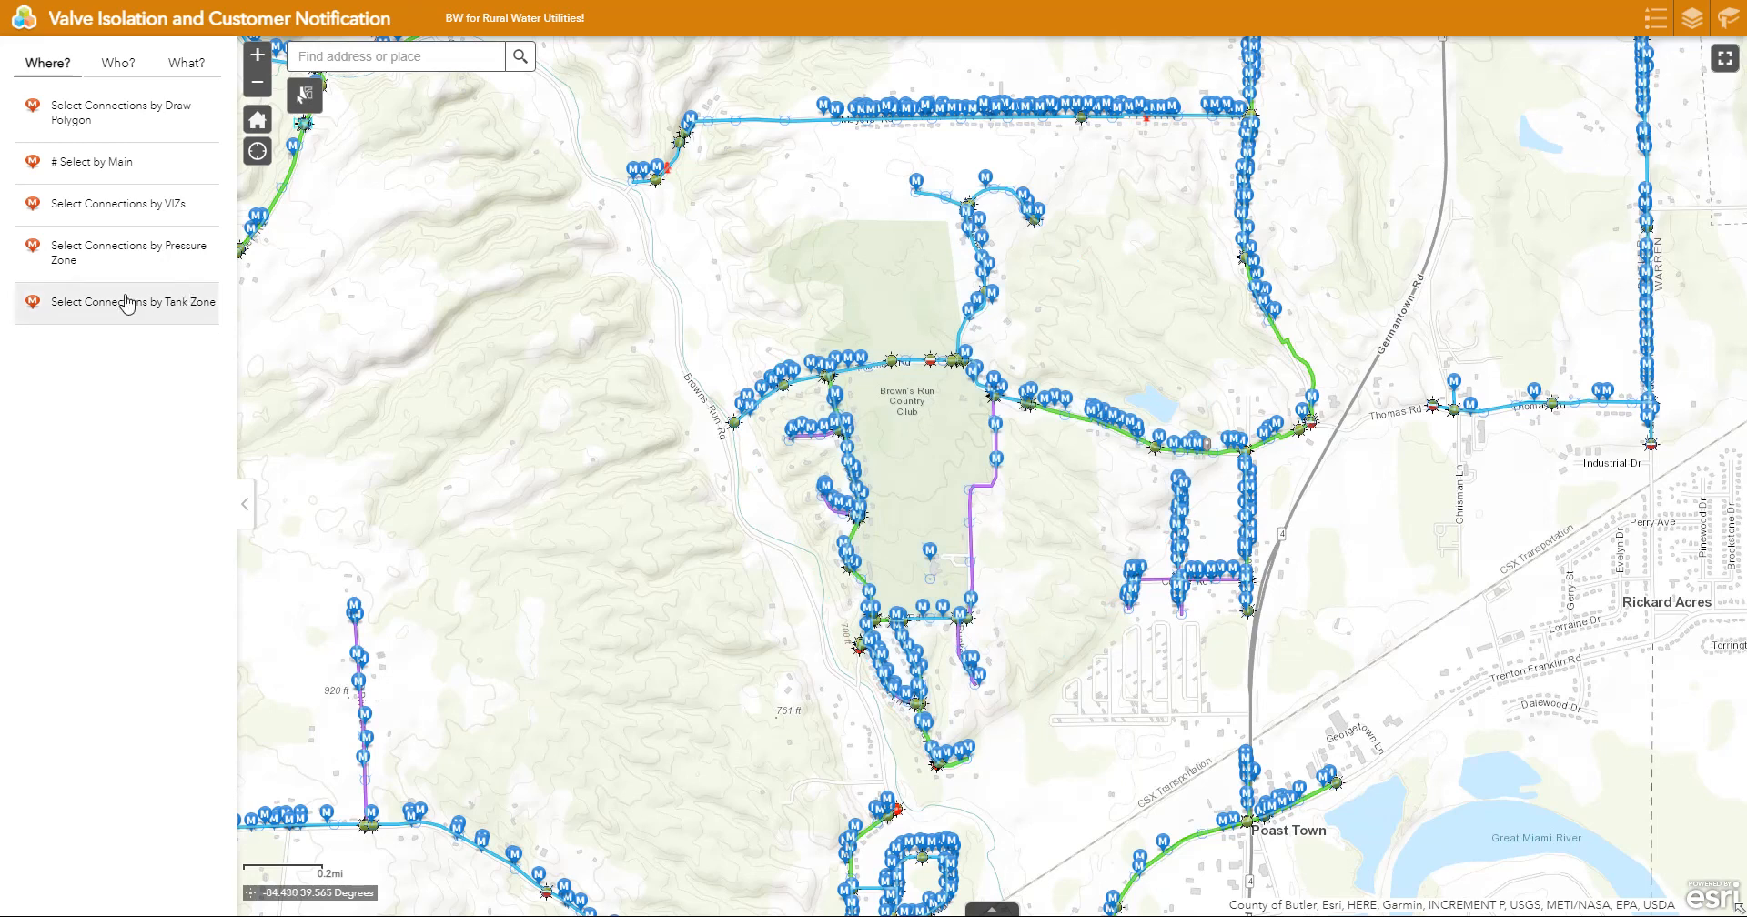
Step: Run Select Connections by Pressure Zone for pressure zone MPRV-65 and apply the selection
scroll(890, 495, down, 1)
scroll(890, 494, down, 2)
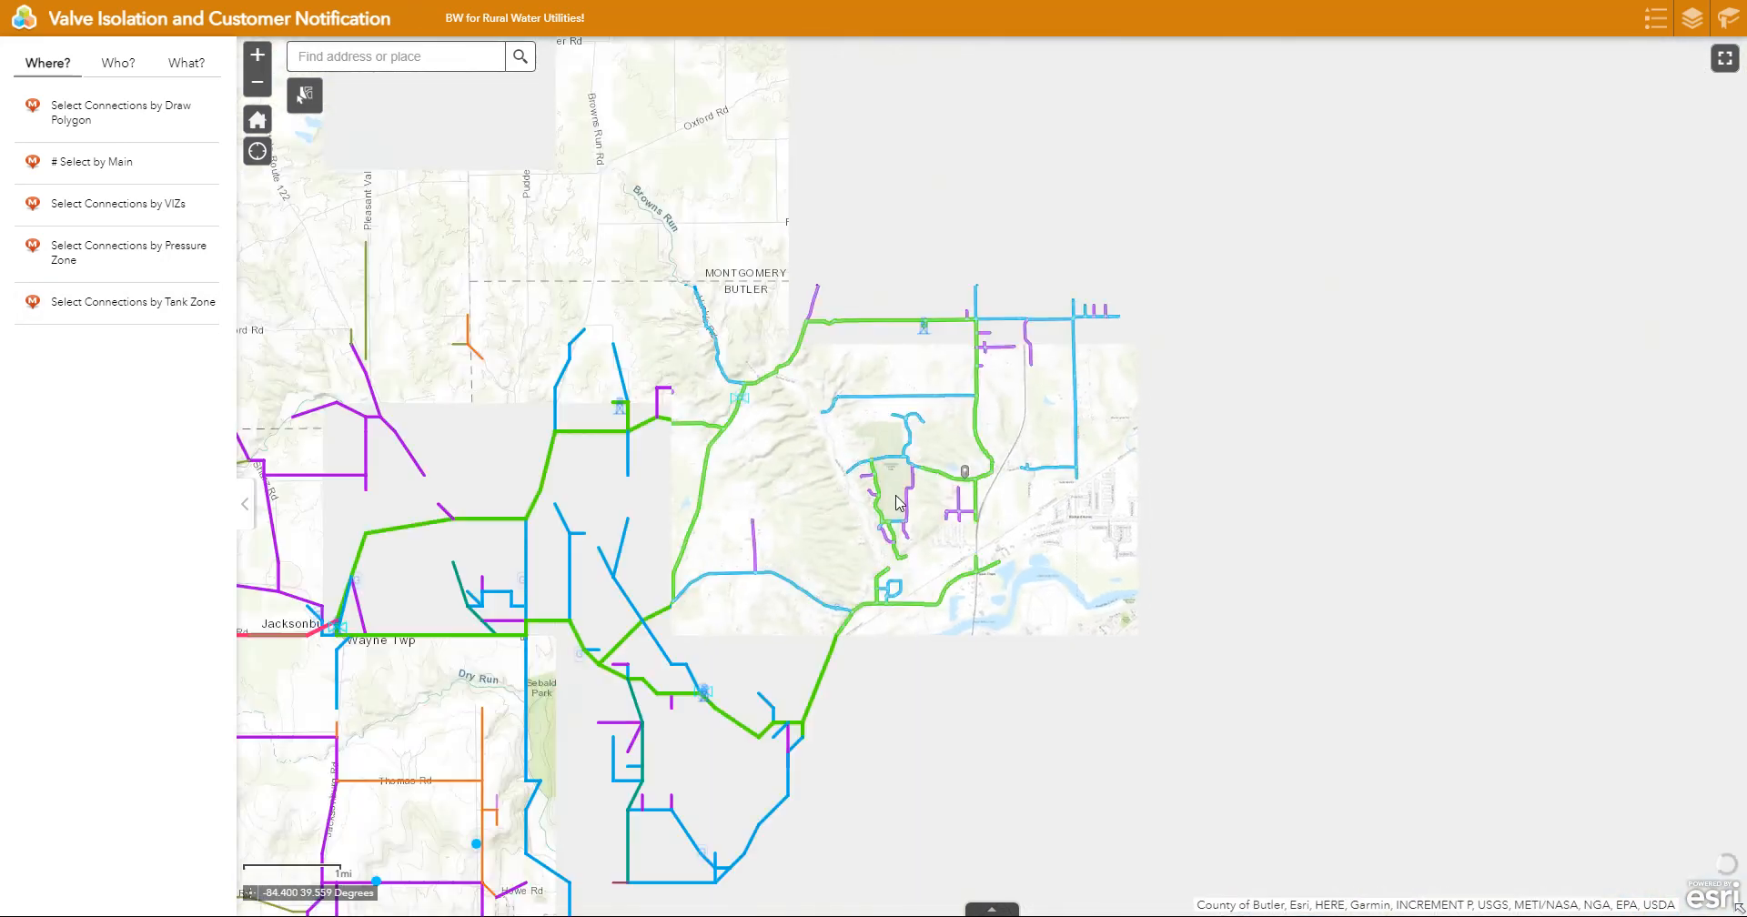
scroll(754, 556, down, 1)
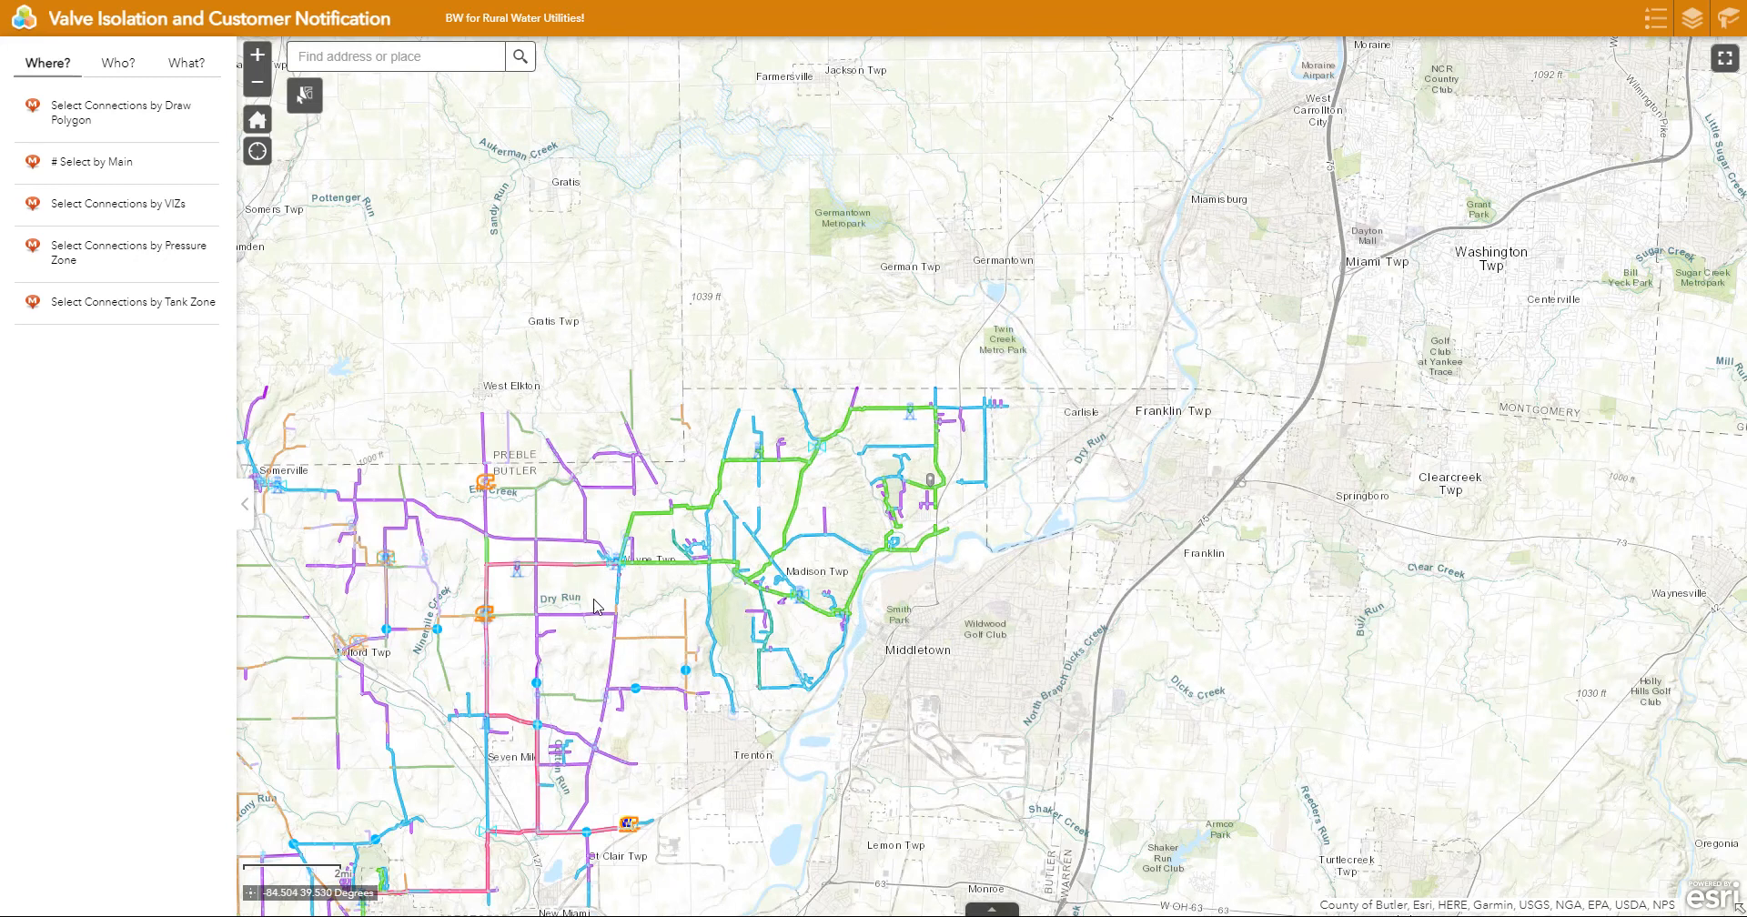
drag(326, 729, 769, 469)
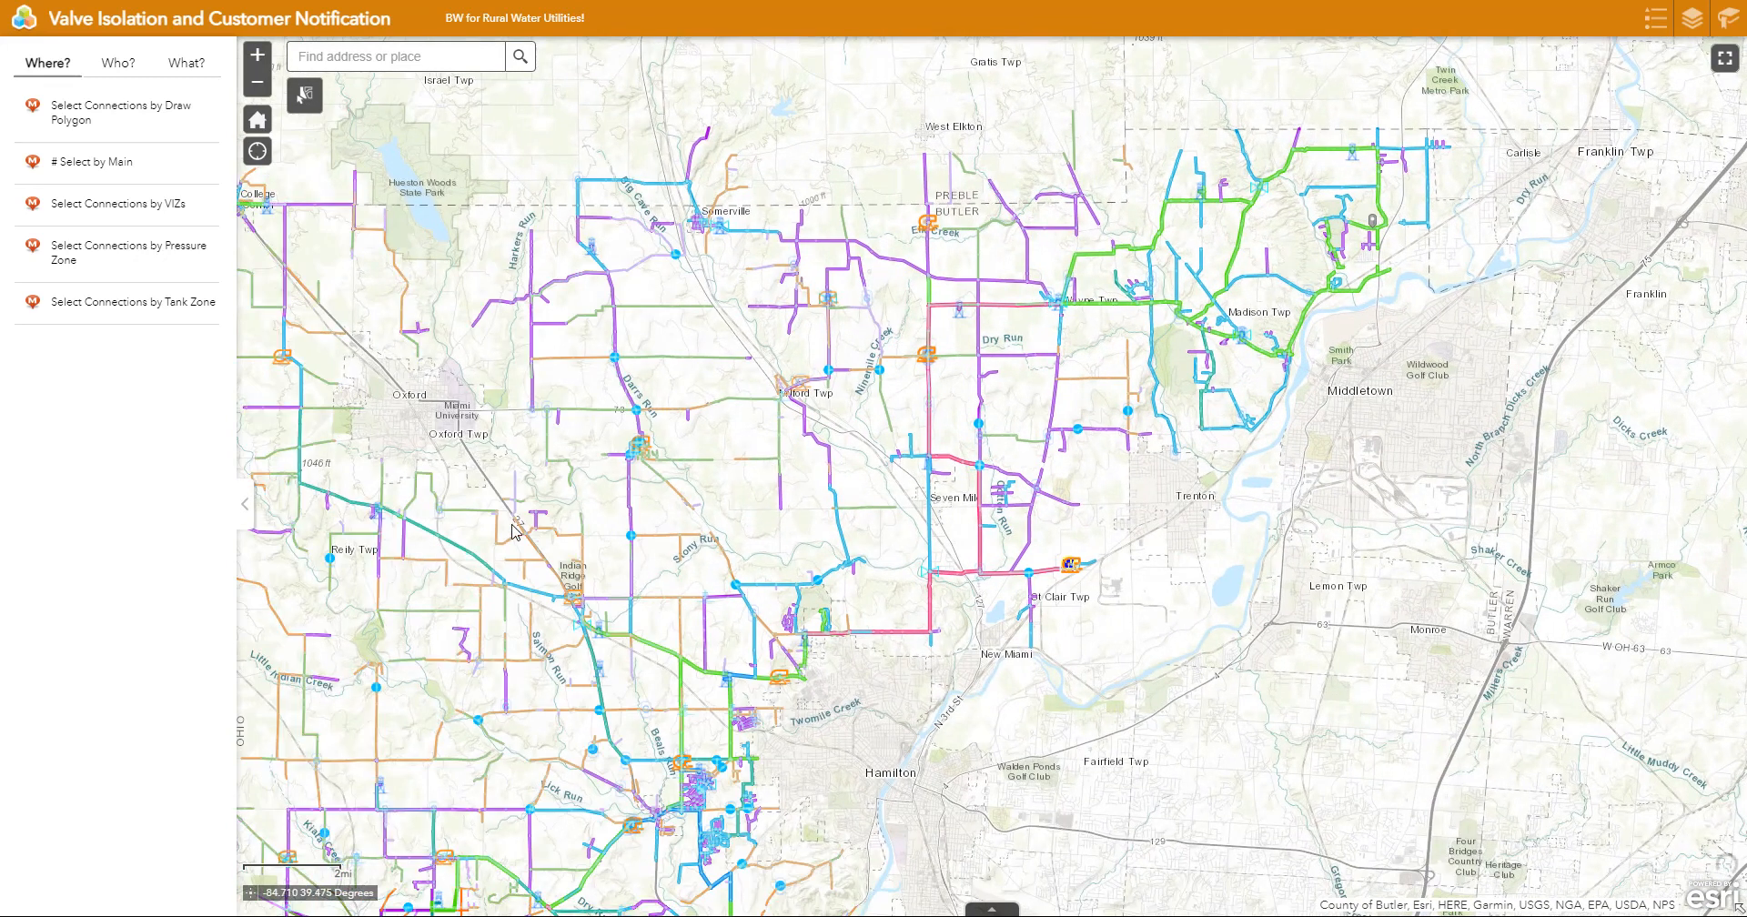
drag(511, 525, 975, 483)
scroll(976, 482, down, 1)
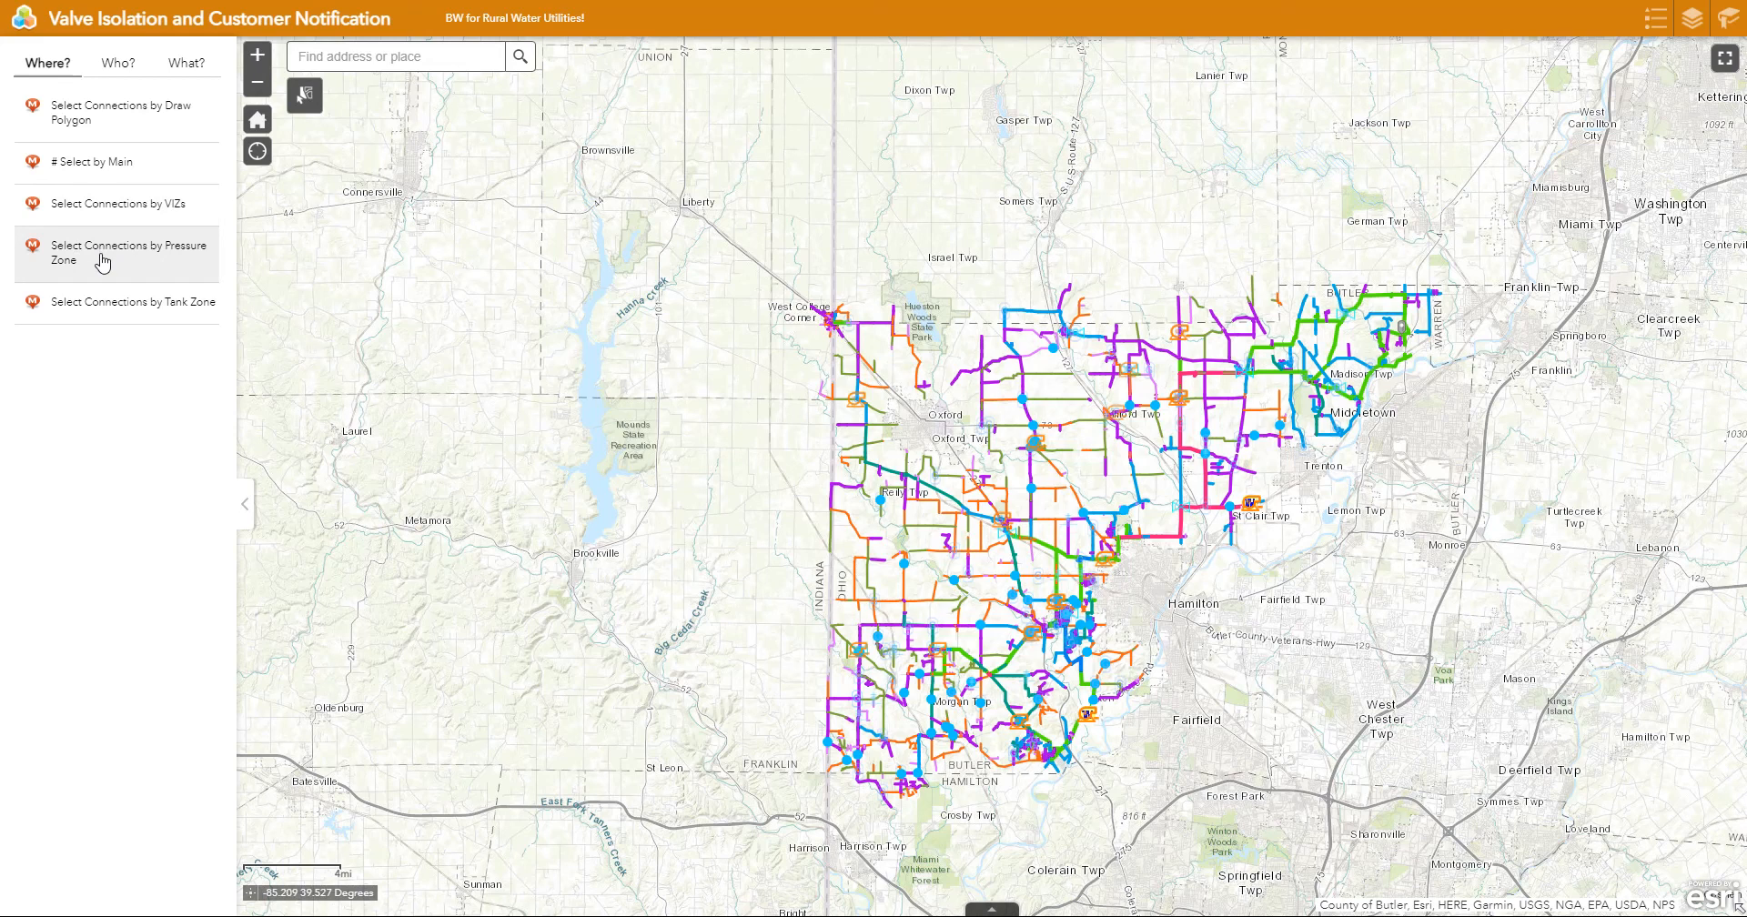
click(103, 263)
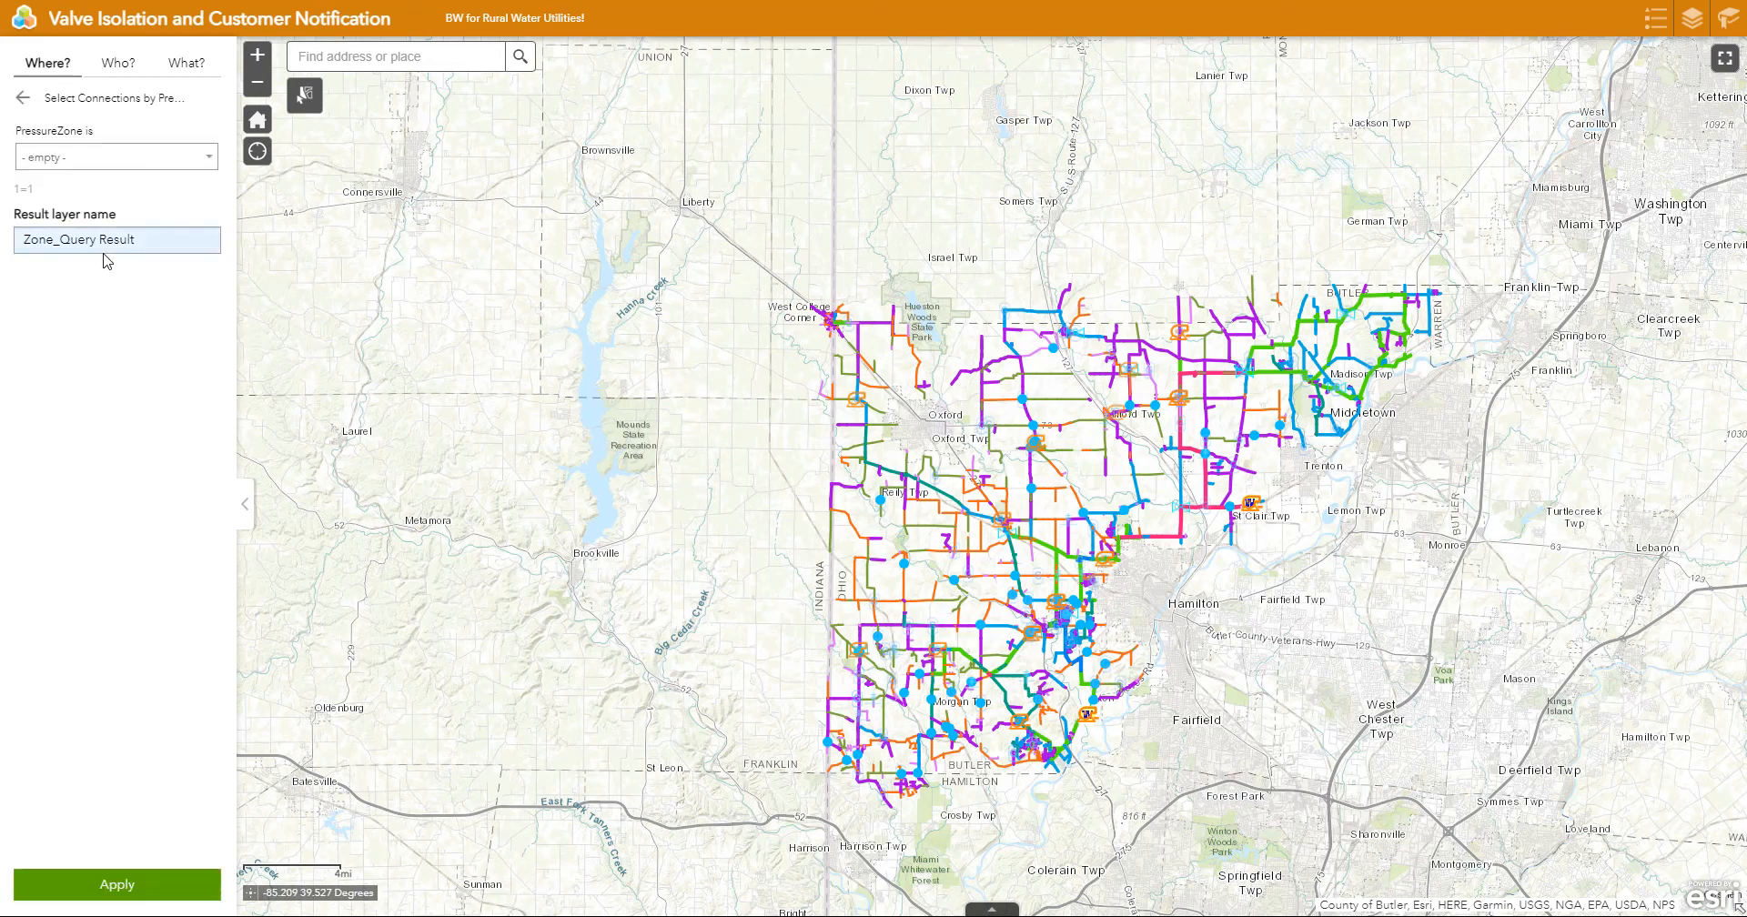
click(94, 160)
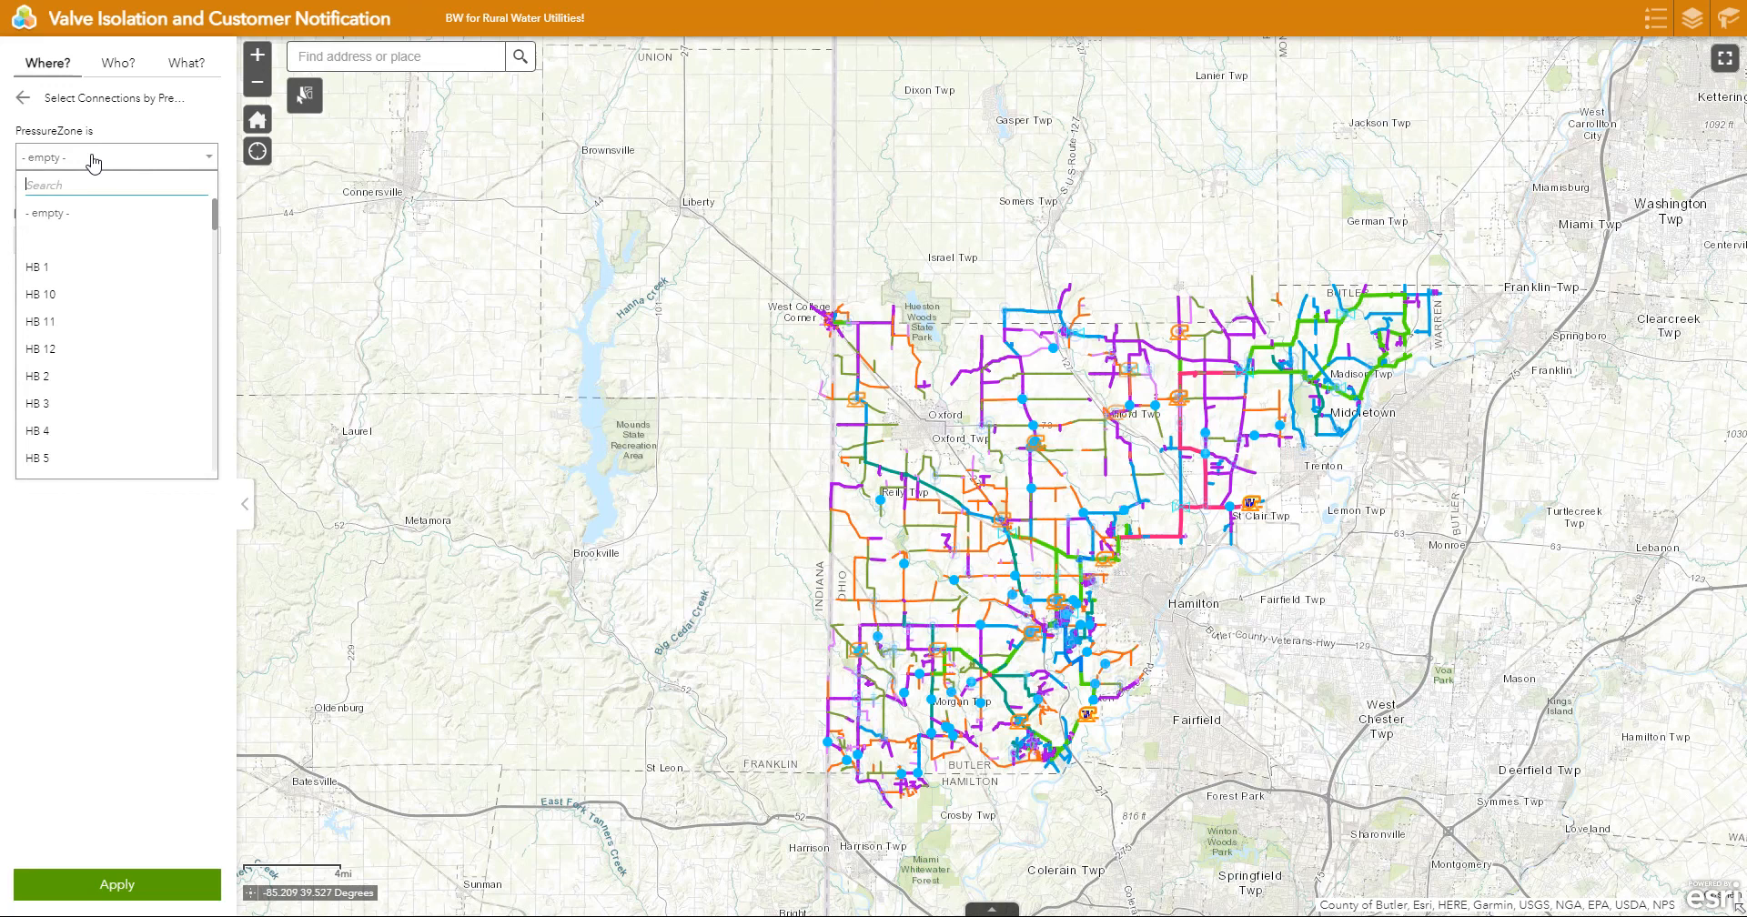
drag(215, 224, 215, 350)
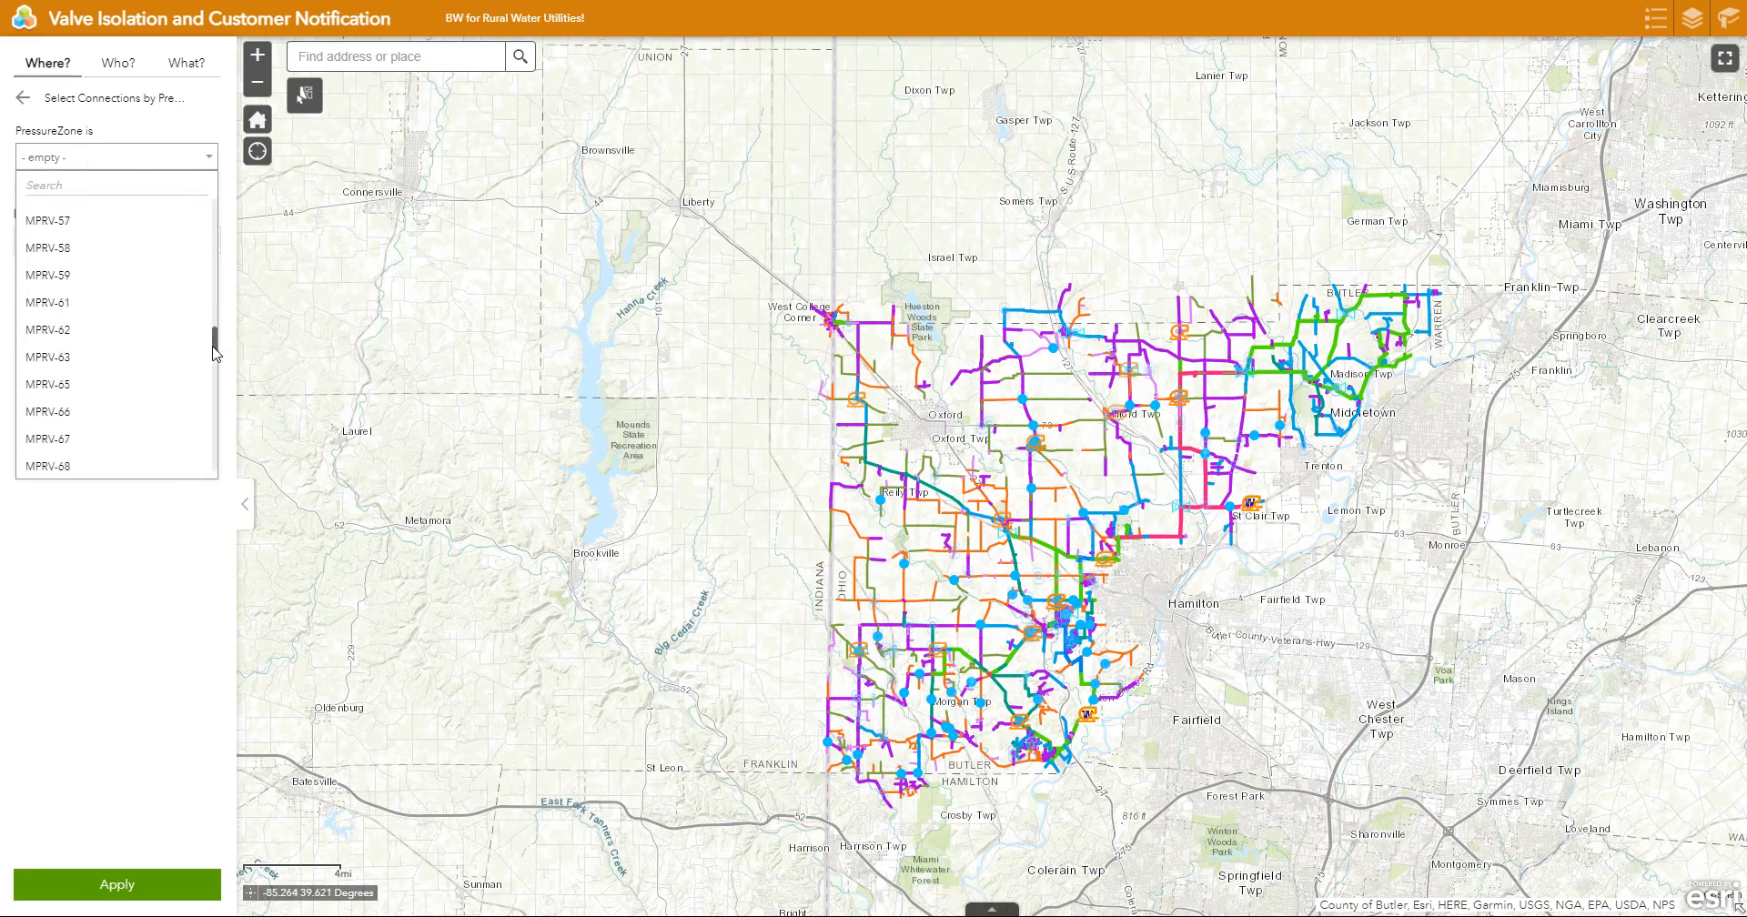
click(64, 384)
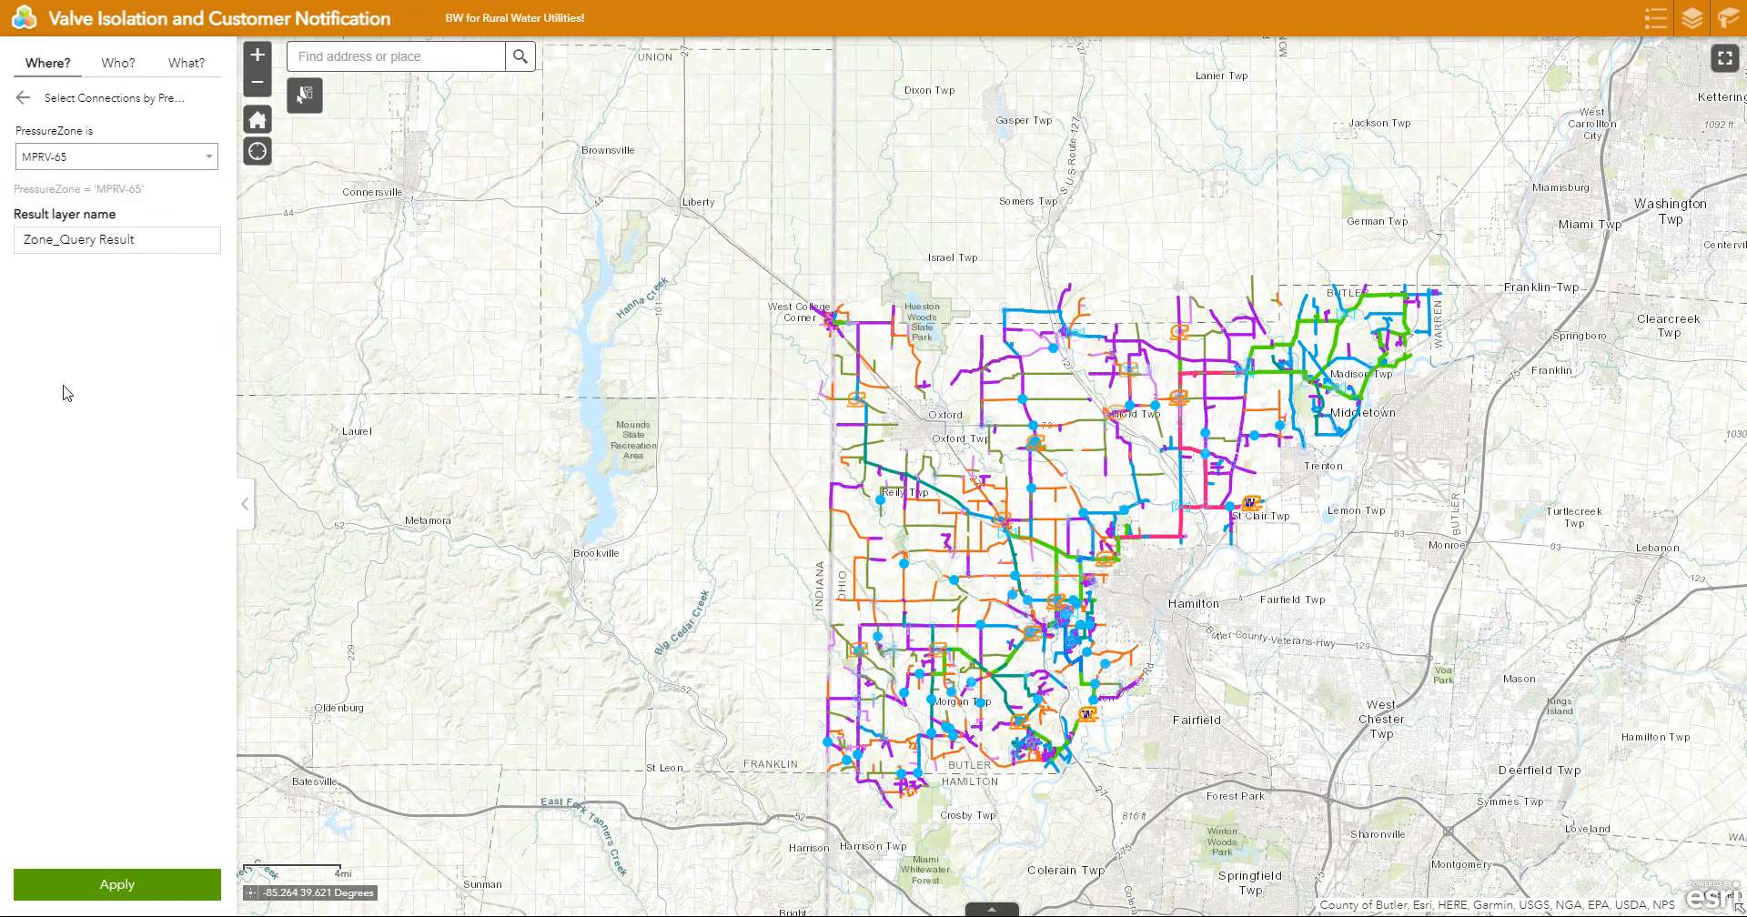
click(144, 896)
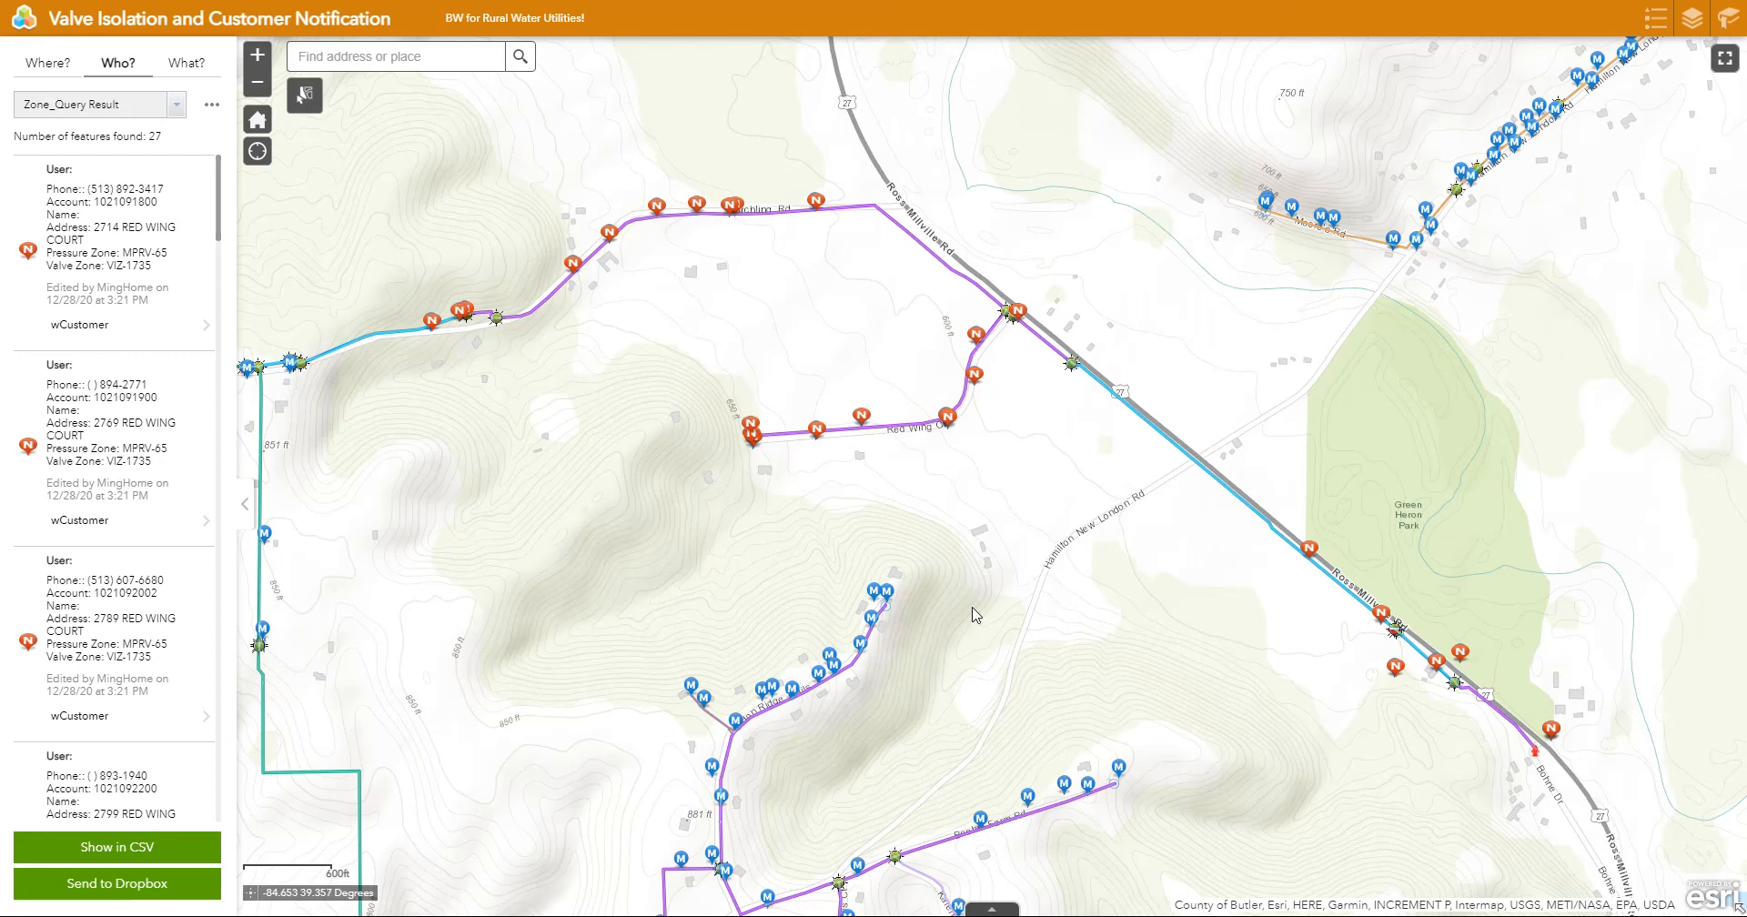
Step: Run Select Connections by Tank Zone for tank zone TSA-07 and apply the selection
click(50, 71)
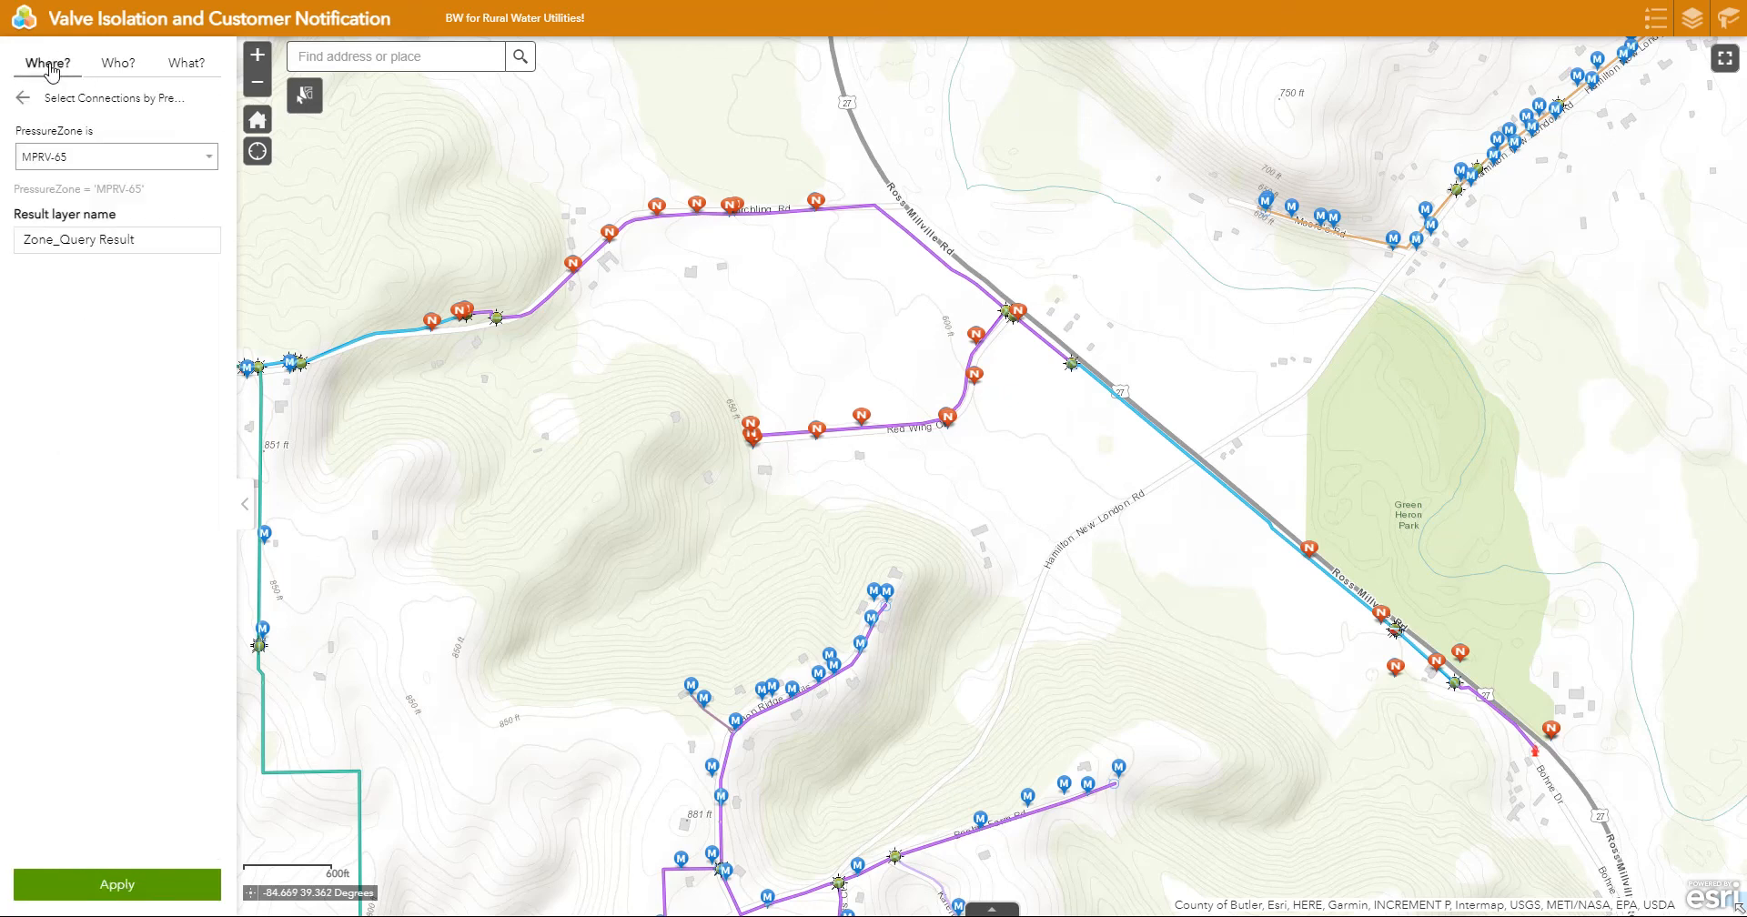
click(21, 103)
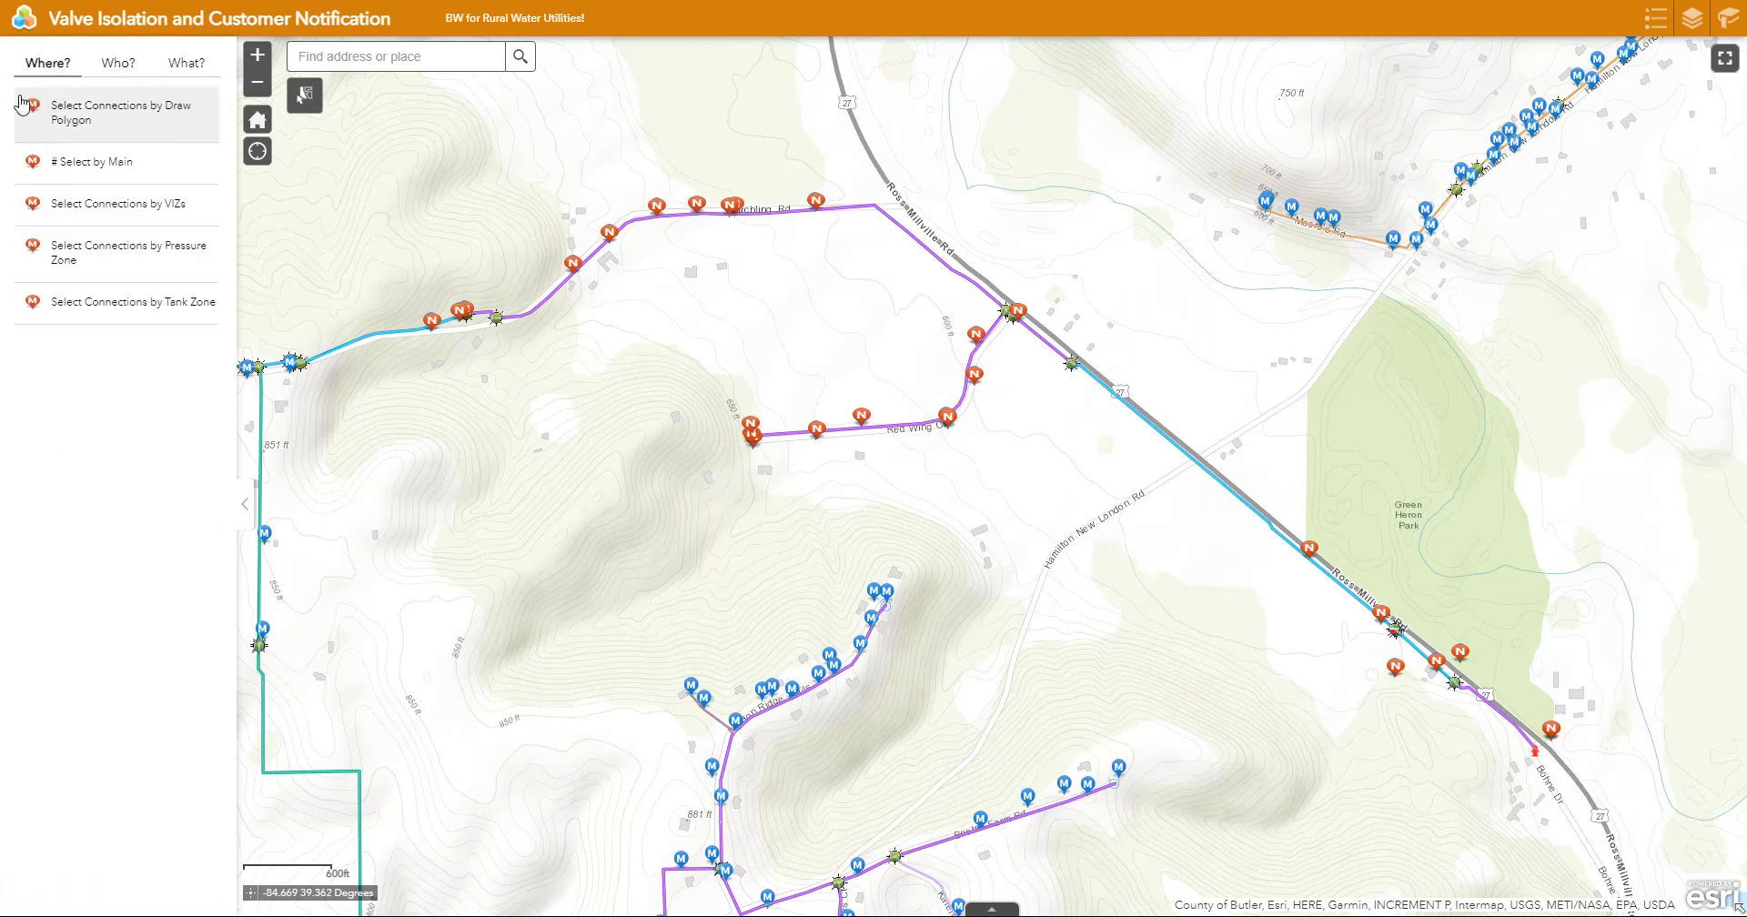
click(106, 309)
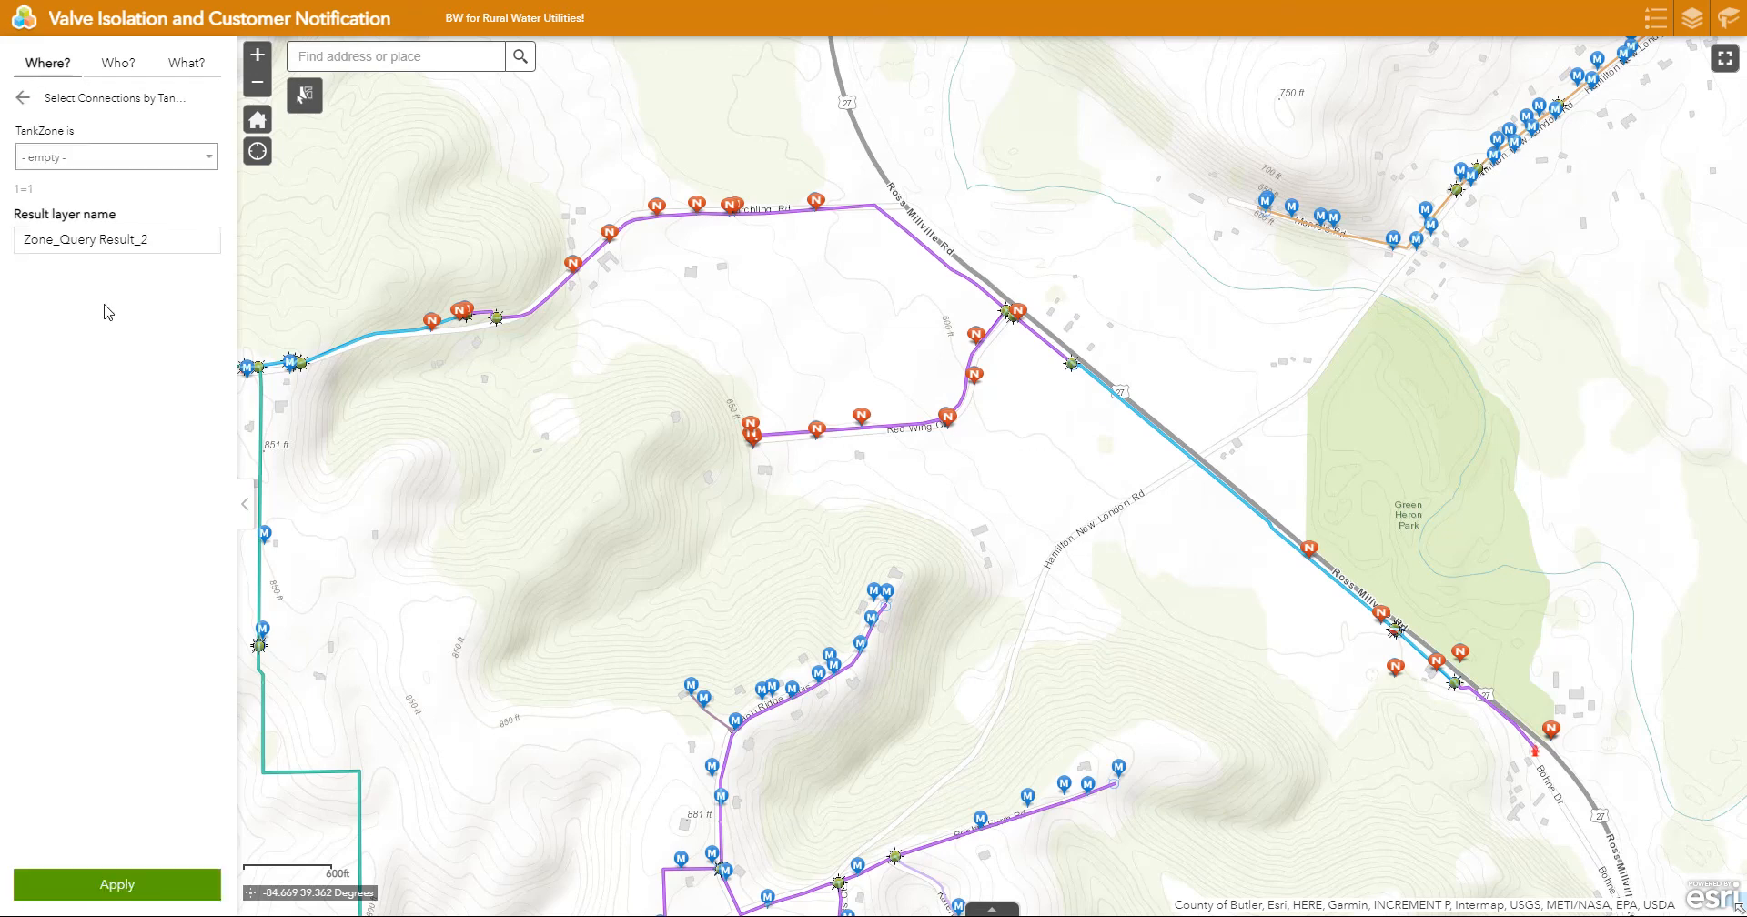
click(207, 161)
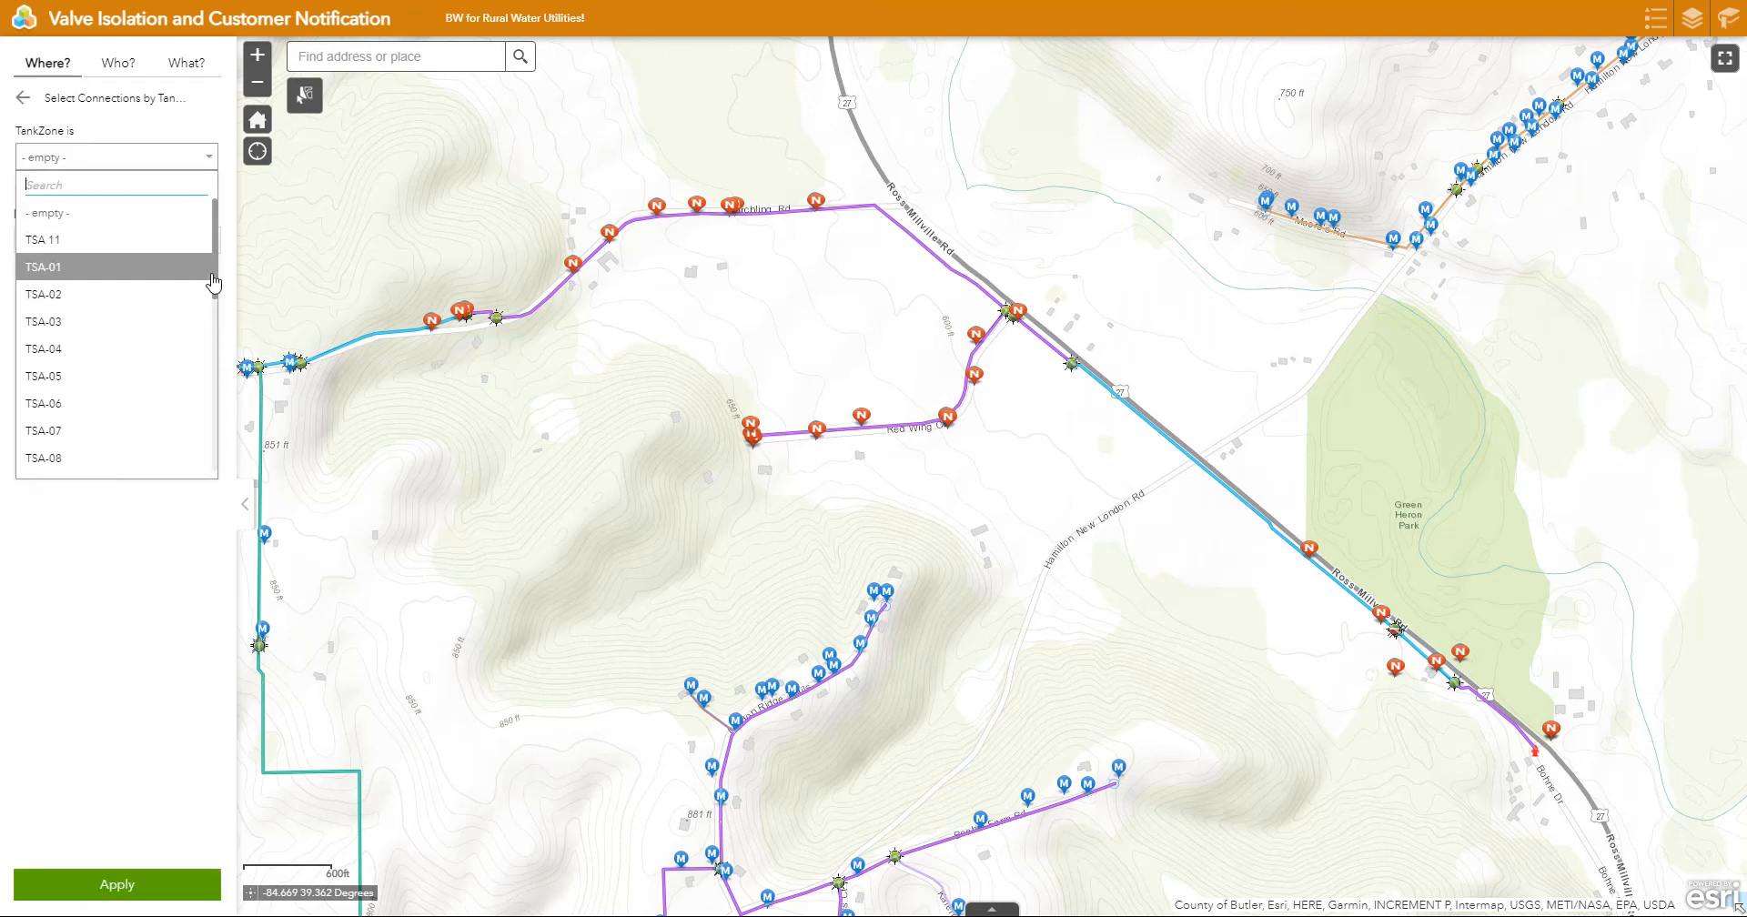
drag(211, 294, 206, 376)
click(122, 267)
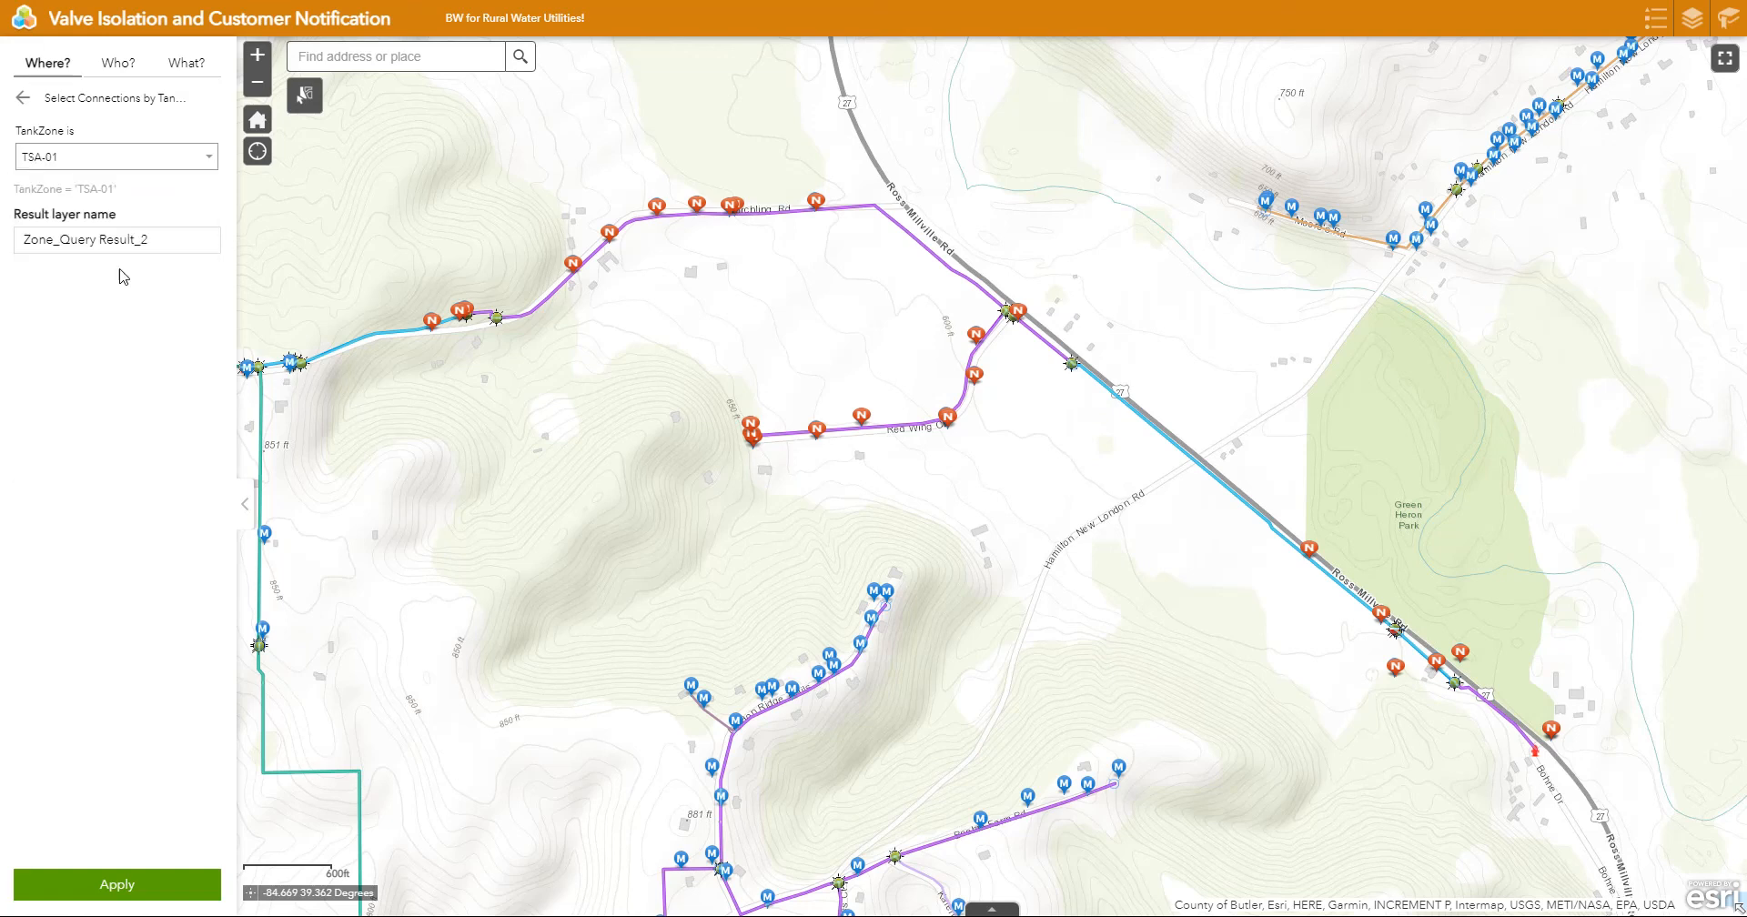
click(208, 157)
click(100, 432)
click(148, 893)
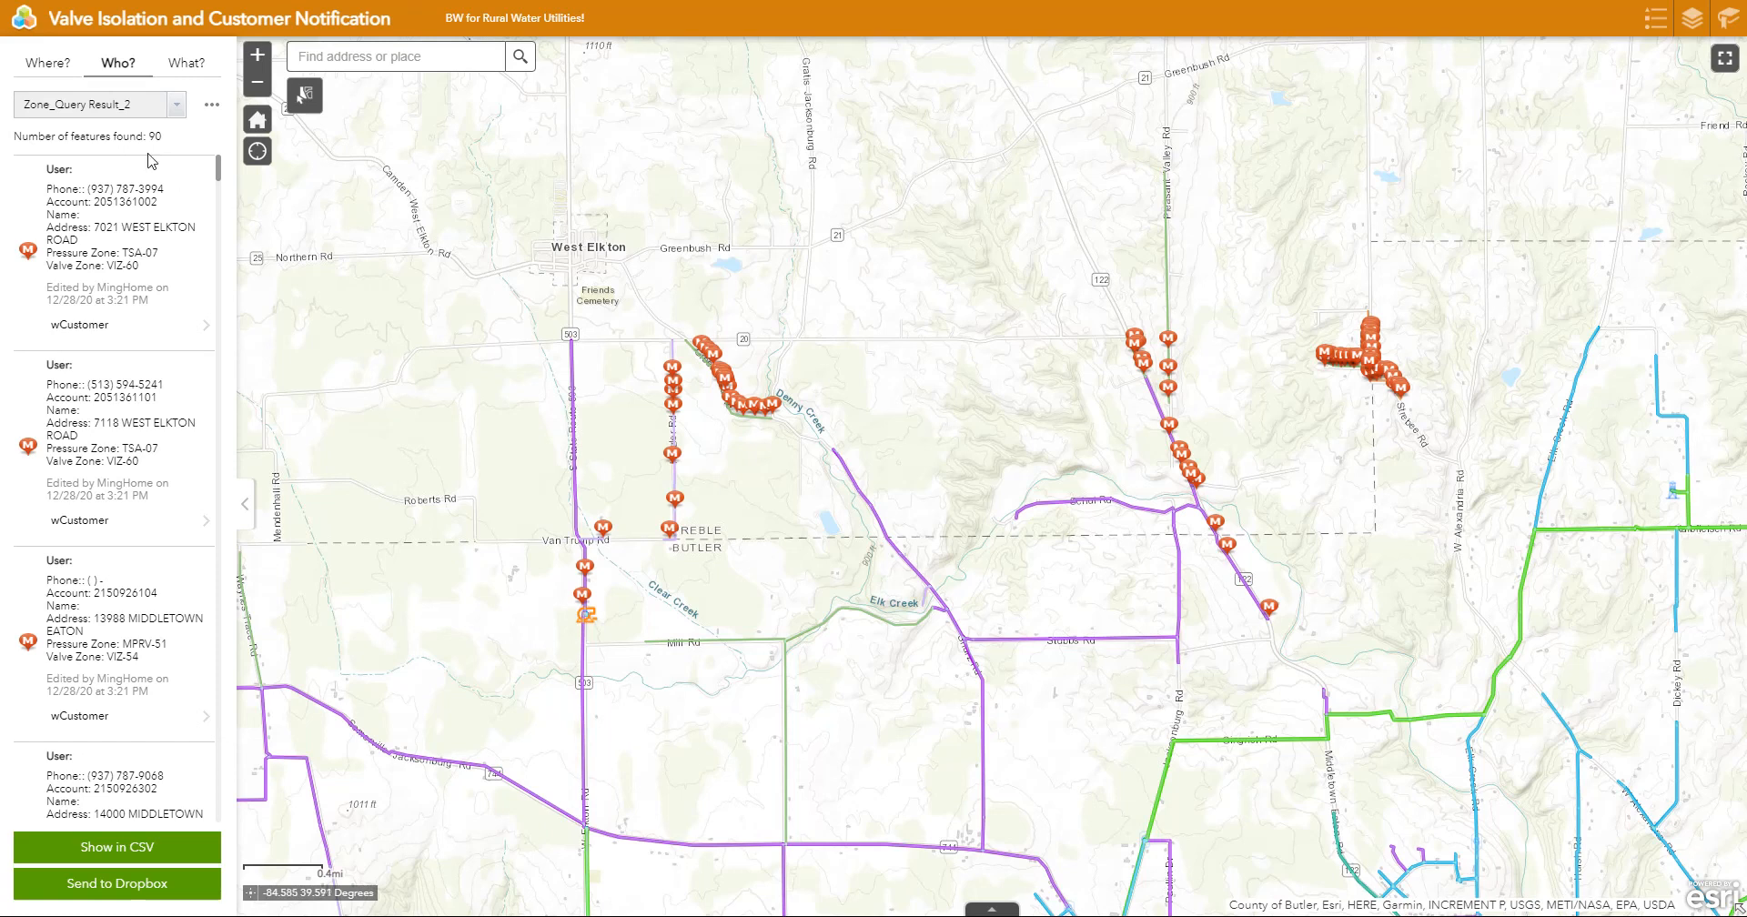
Step: Examine the selected TSA-07 customers around West Elkton on the map, and return to the list of connection selection queries
scroll(1051, 608, down, 1)
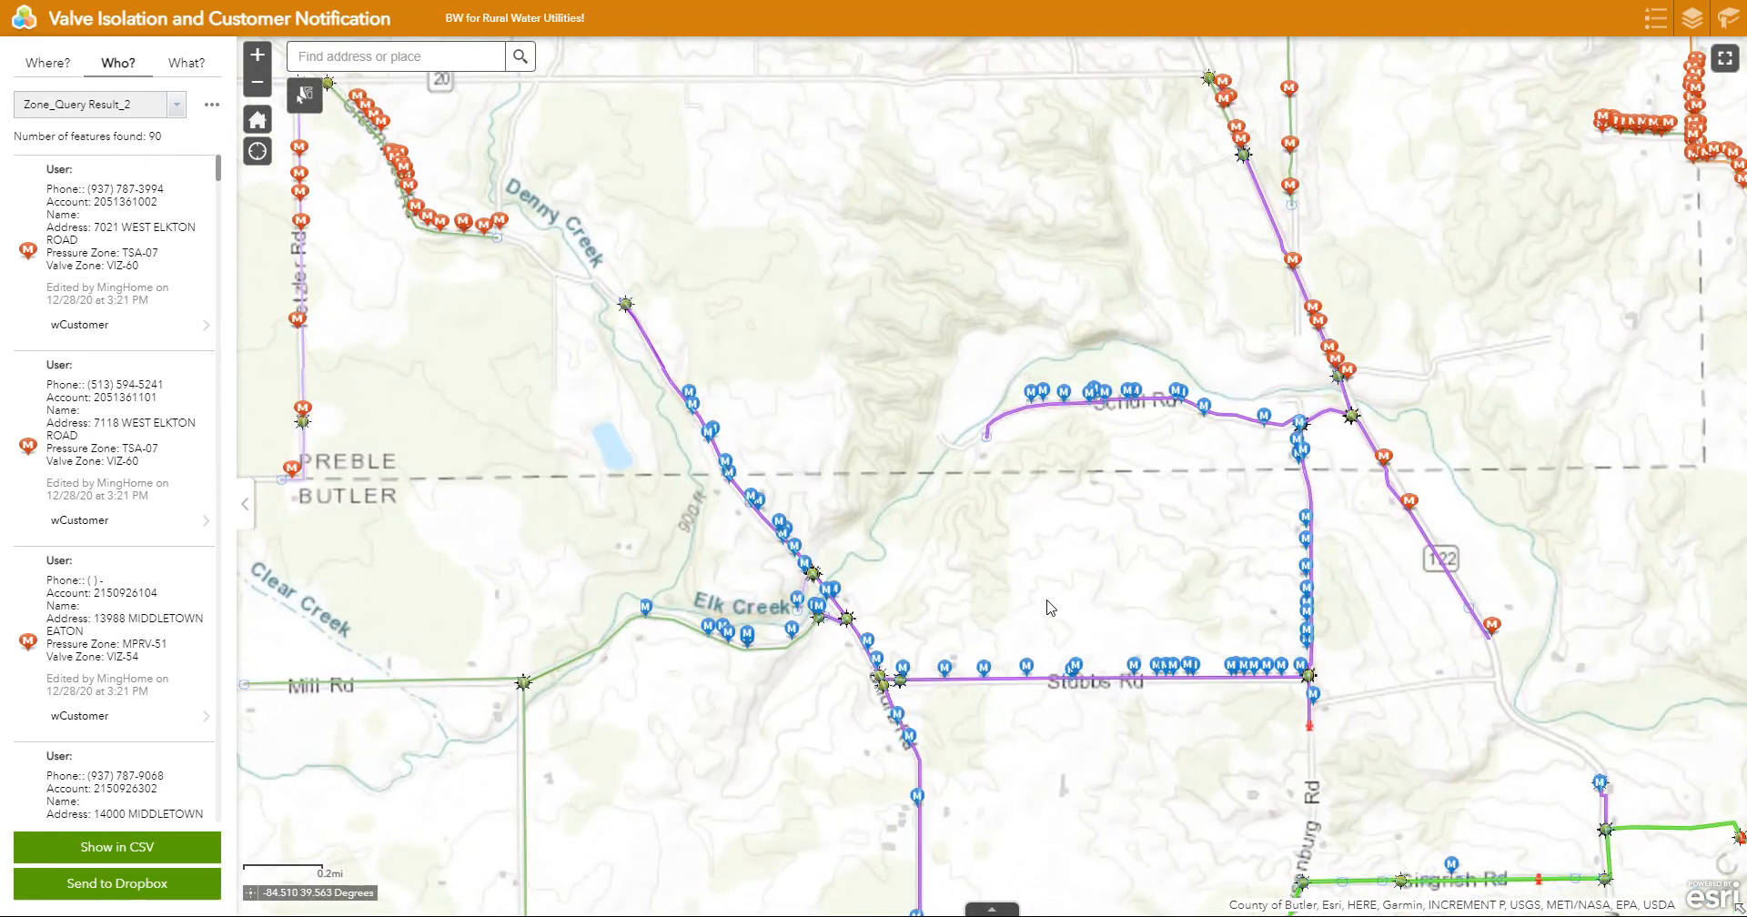
scroll(1051, 608, down, 1)
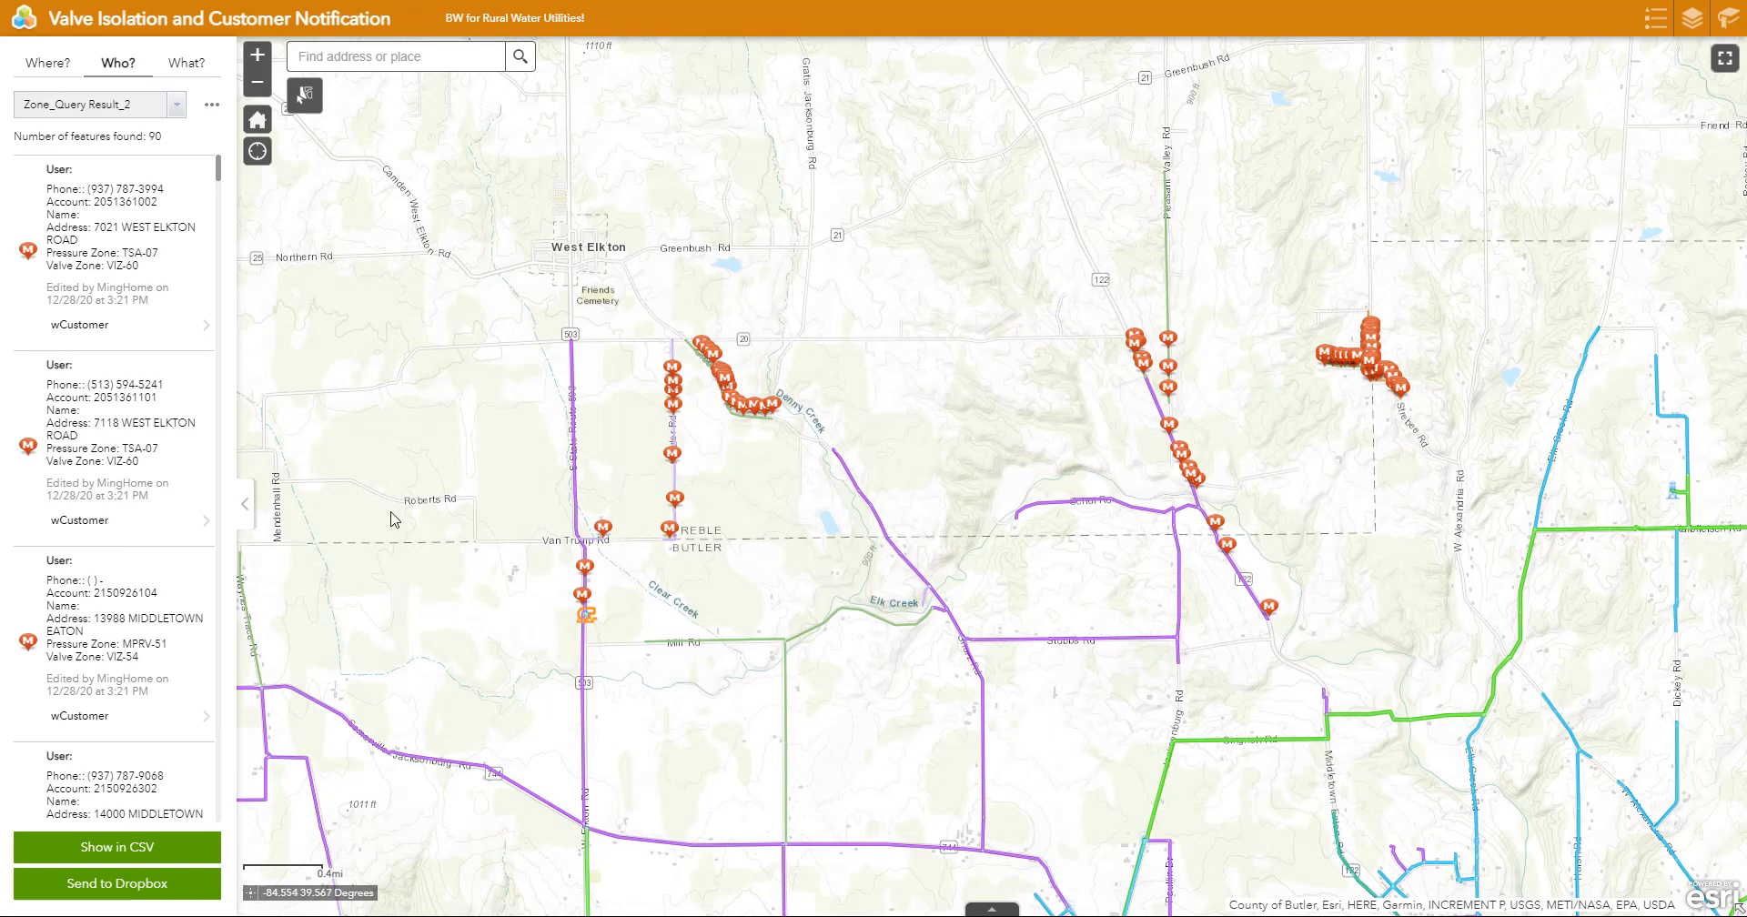
click(48, 73)
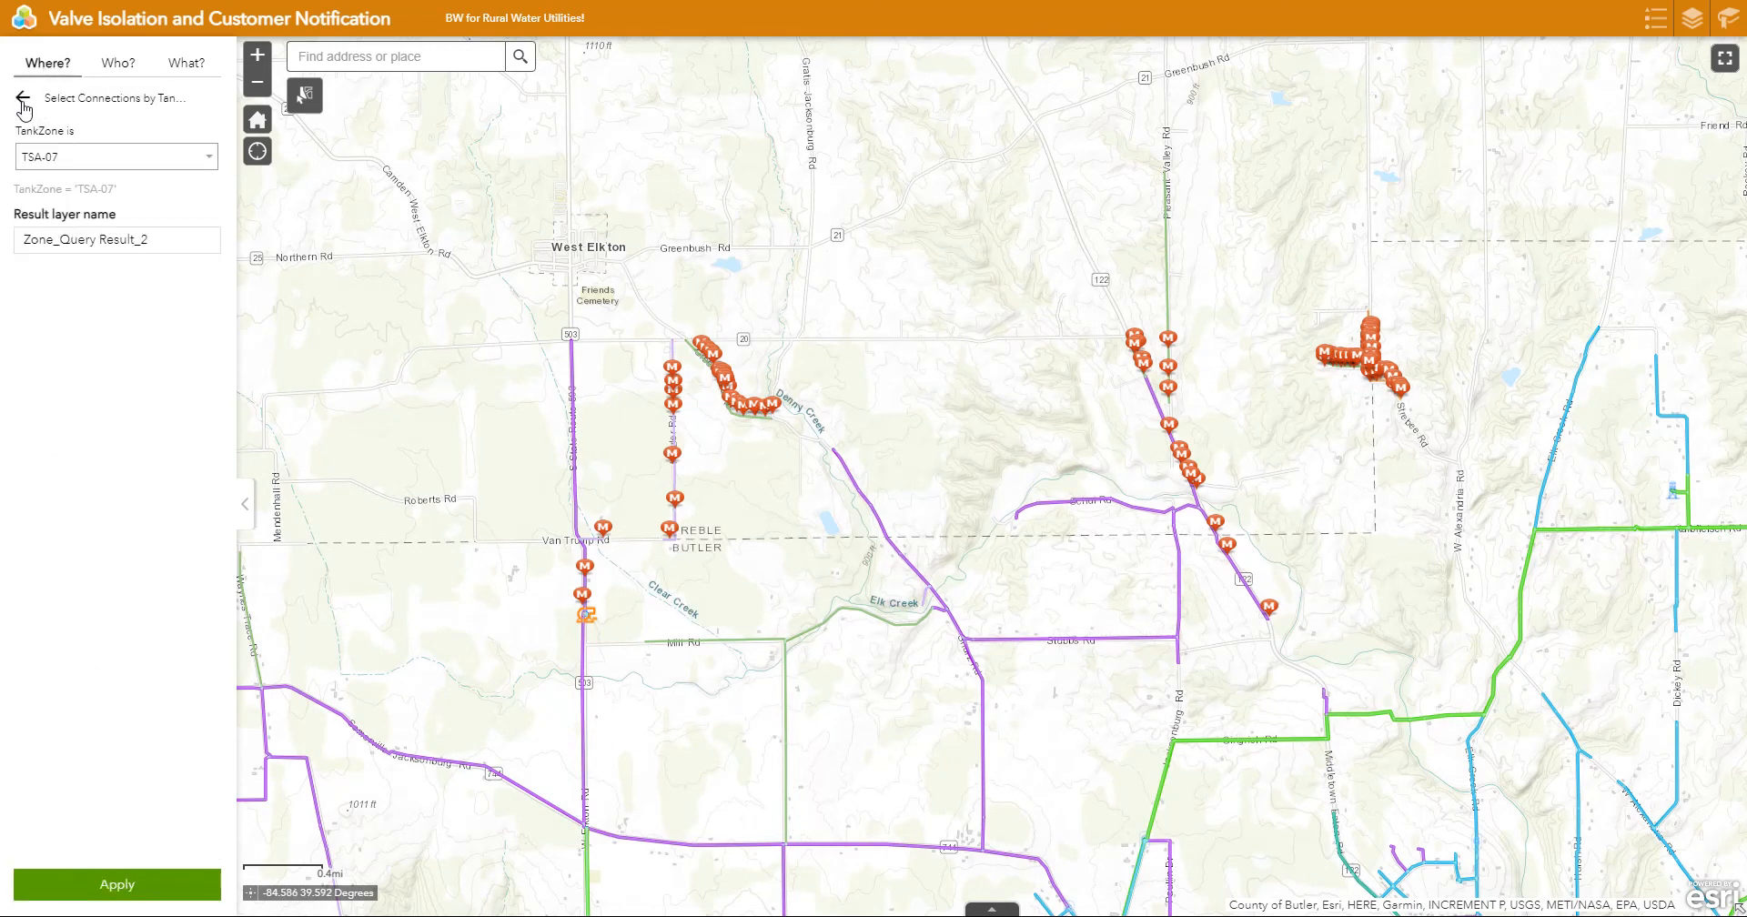
click(23, 100)
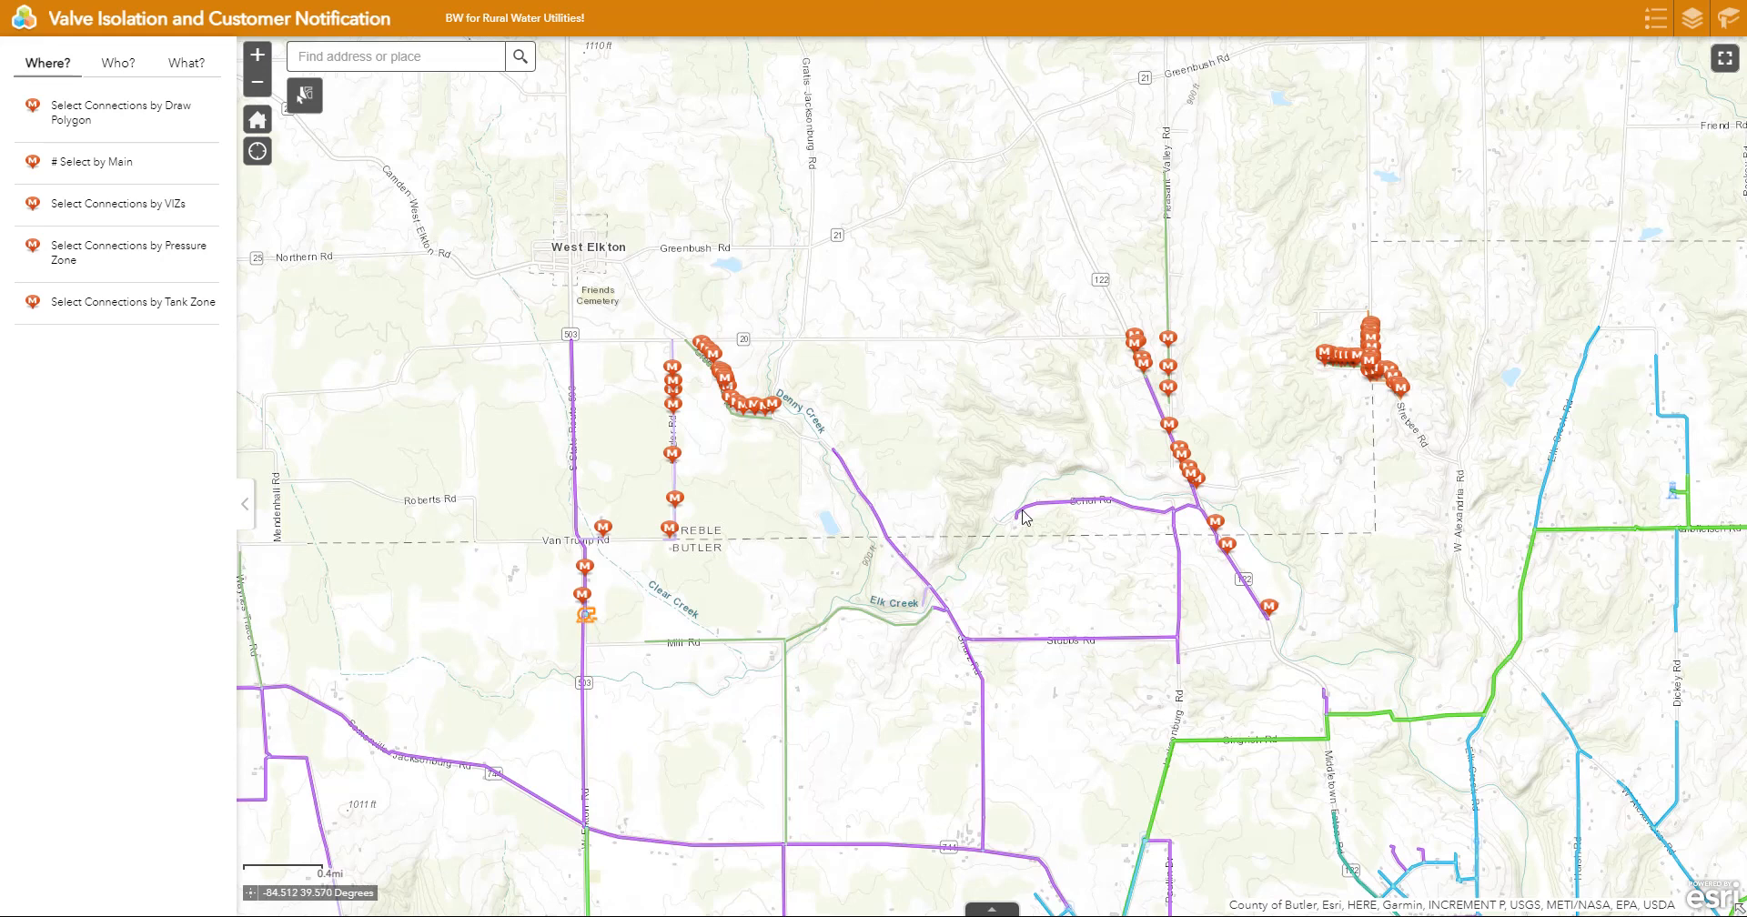
scroll(1016, 517, down, 2)
drag(905, 533, 879, 380)
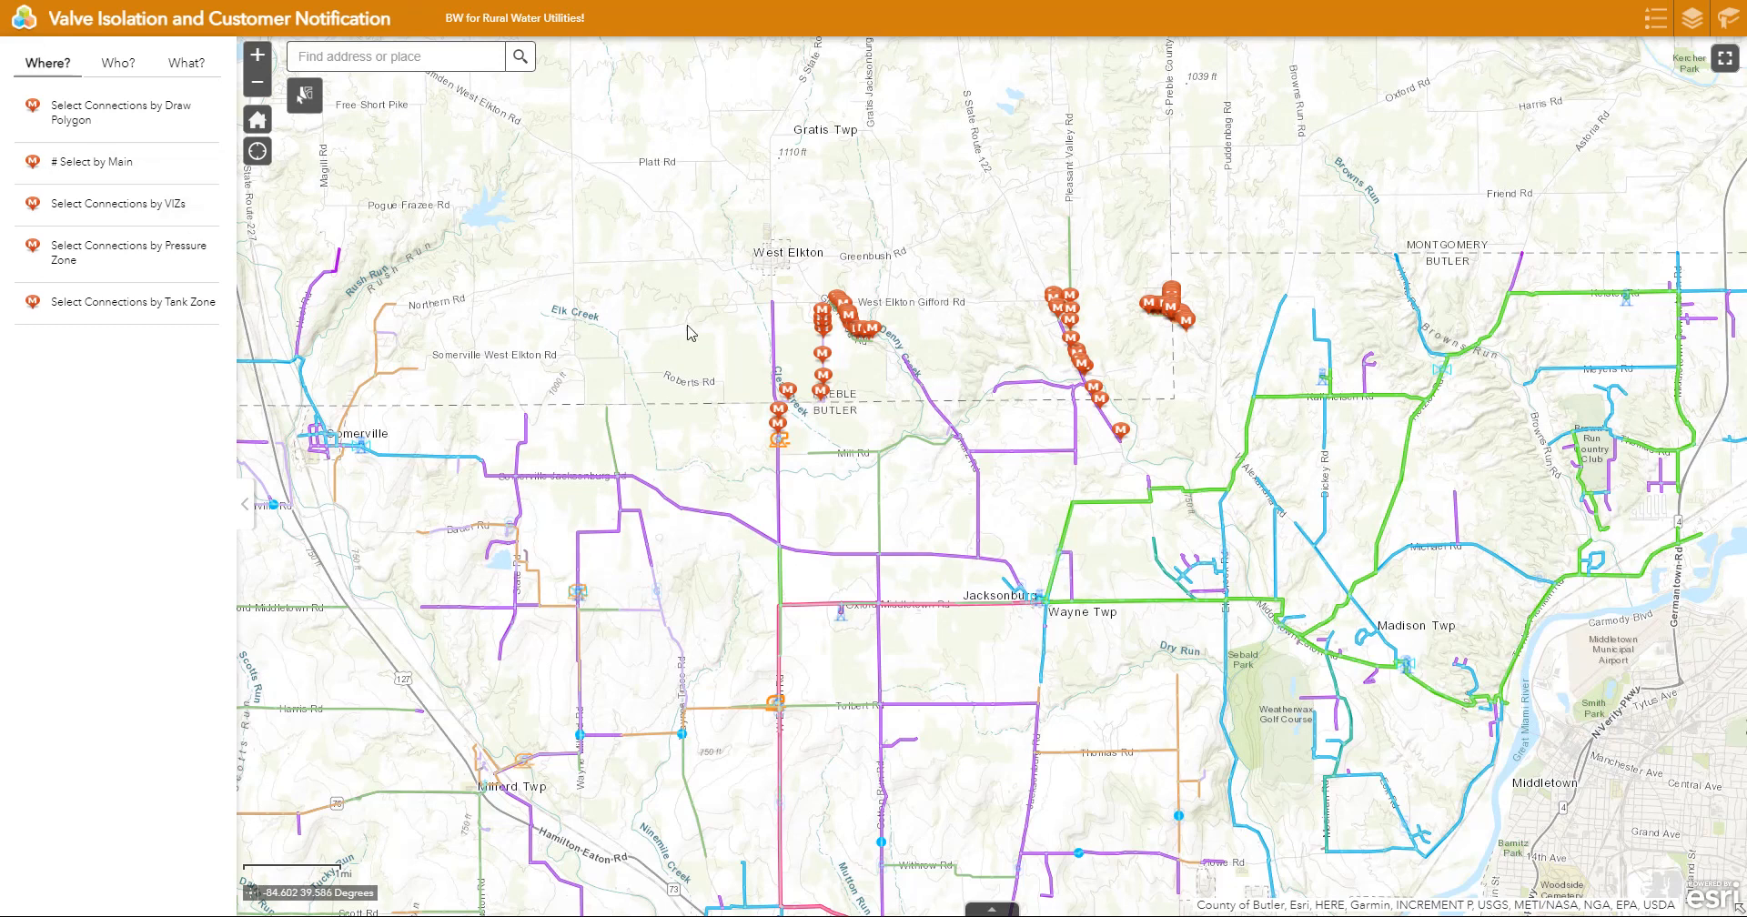
scroll(872, 446, down, 1)
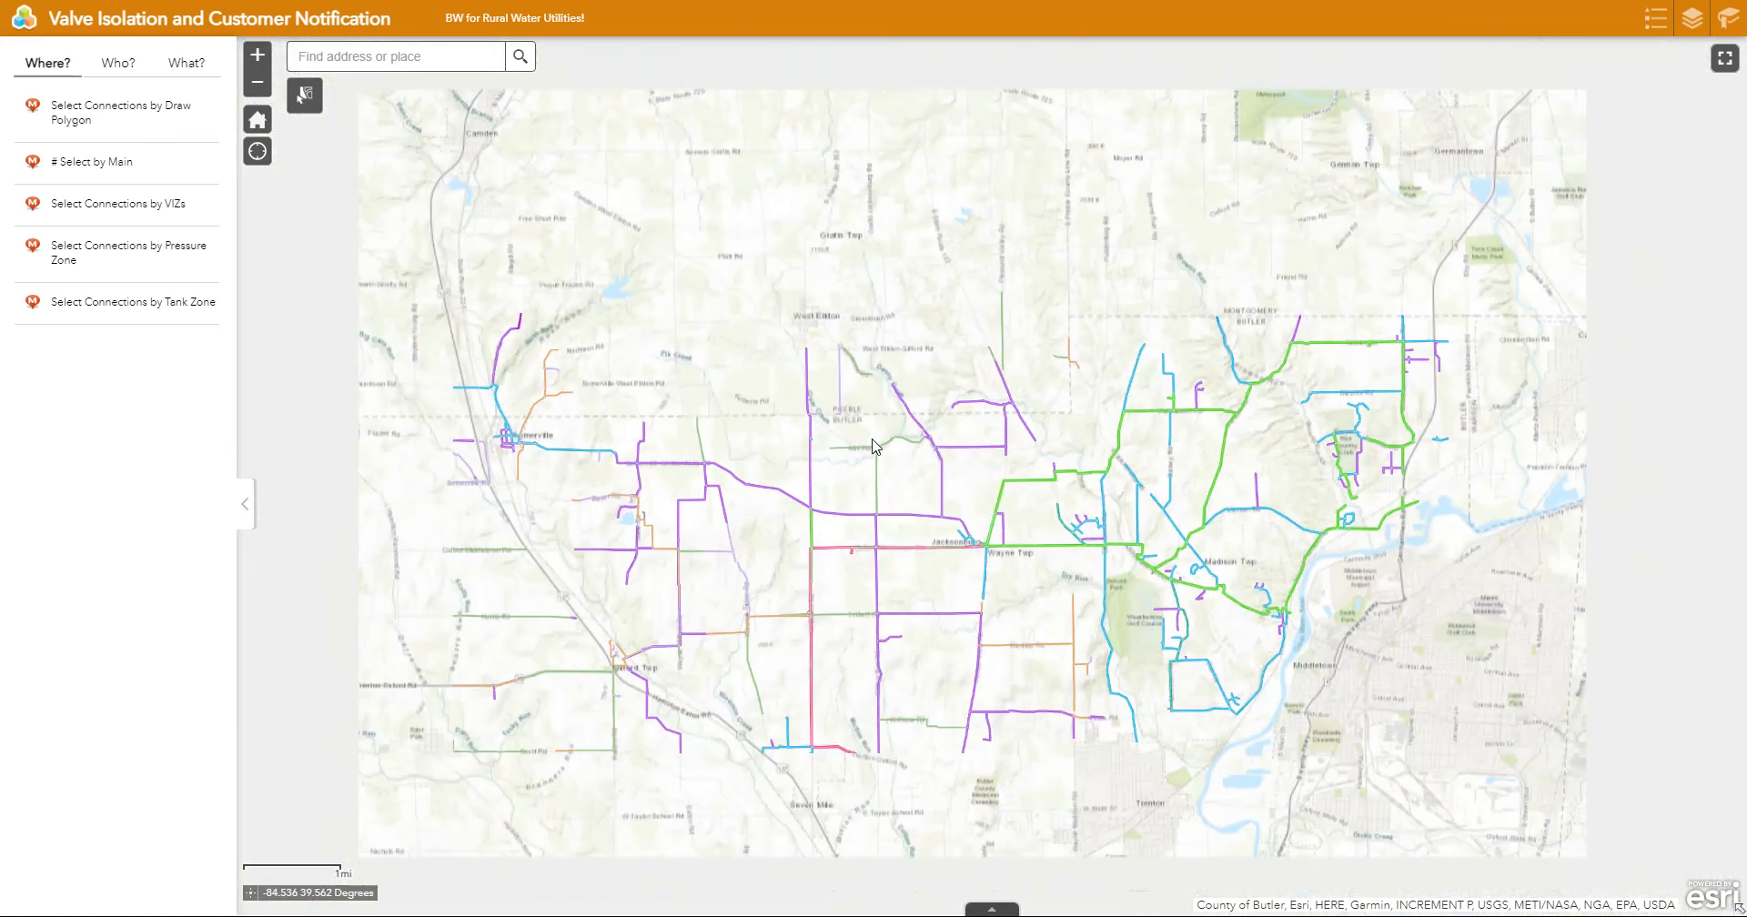